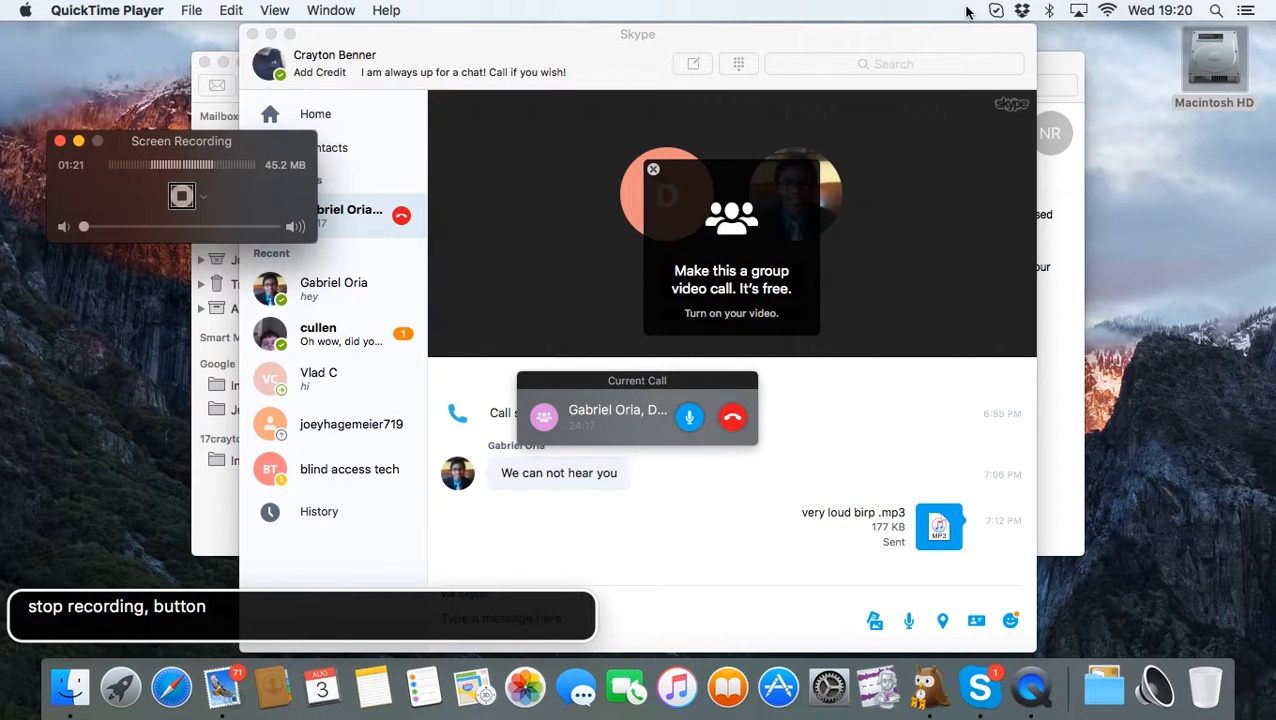
- Check the VoiceOver pitch setting, then set the speaking rate to 65%
{"action": "key", "text": "ctrl+alt+shift+super+Right"}
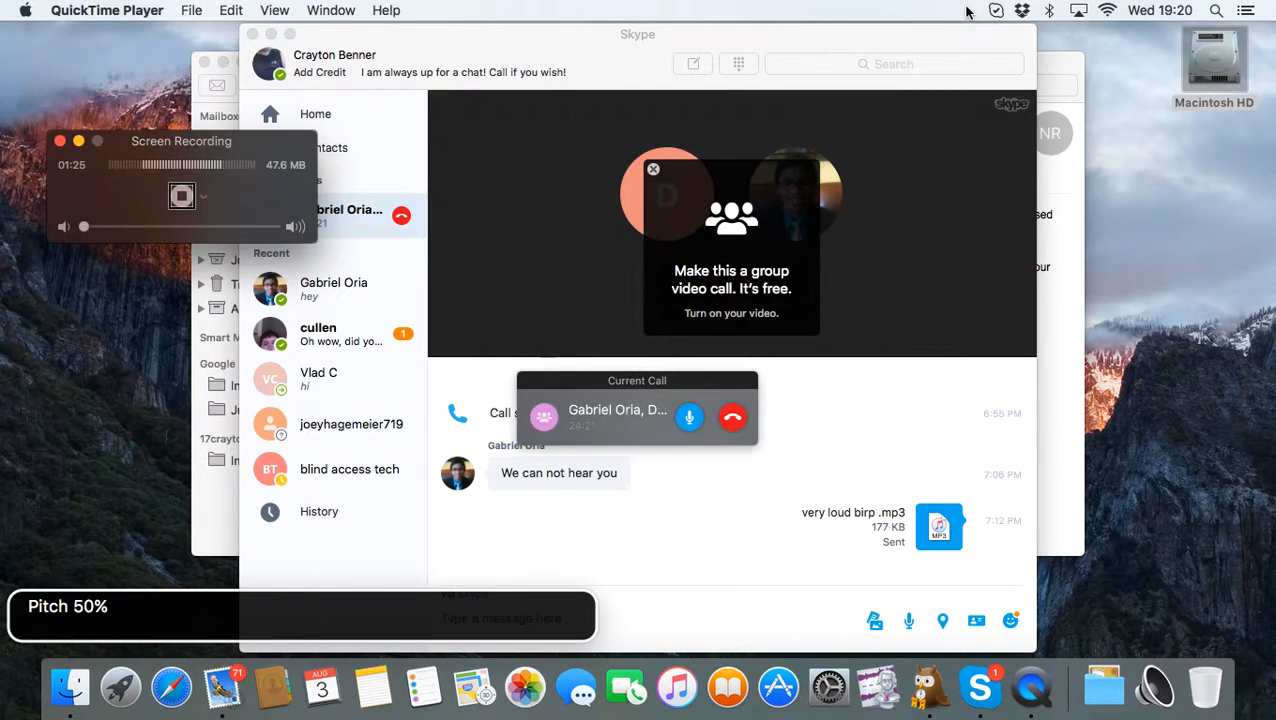
{"action": "key", "text": "ctrl+alt+super+Left"}
{"action": "key", "text": "ctrl+alt+super+Down"}
{"action": "key", "text": "ctrl+alt+super+Down"}
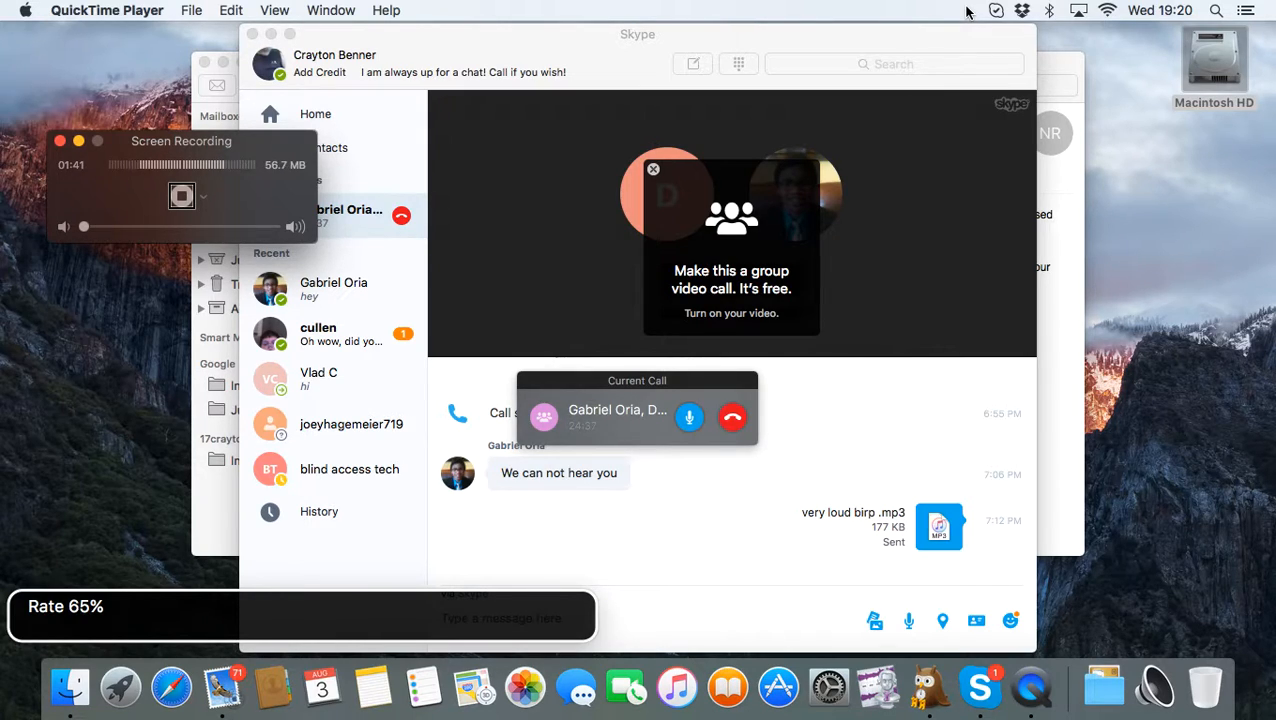
- Open VoiceOver Utility and show the Verbosity category
{"action": "key", "text": "ctrl+alt+F8"}
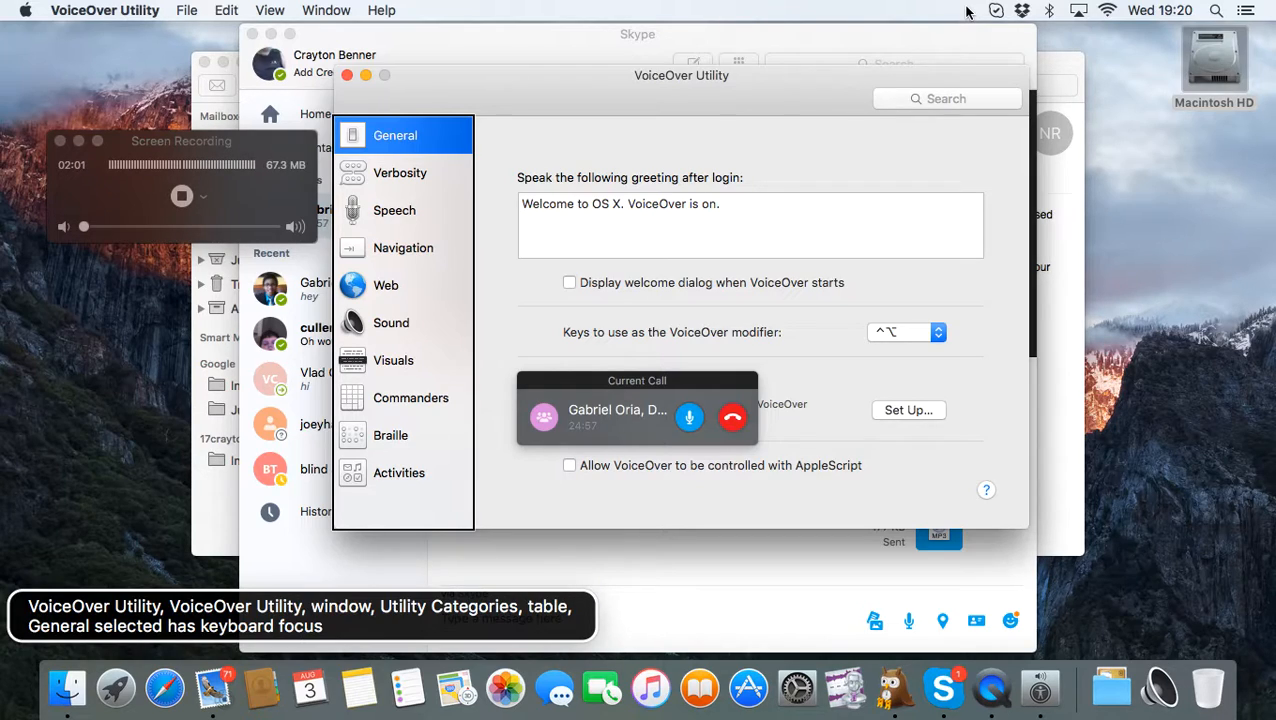
{"action": "key", "text": "ctrl+alt+End"}
{"action": "key", "text": "ctrl+alt+Home"}
{"action": "key", "text": "ctrl+alt+Right"}
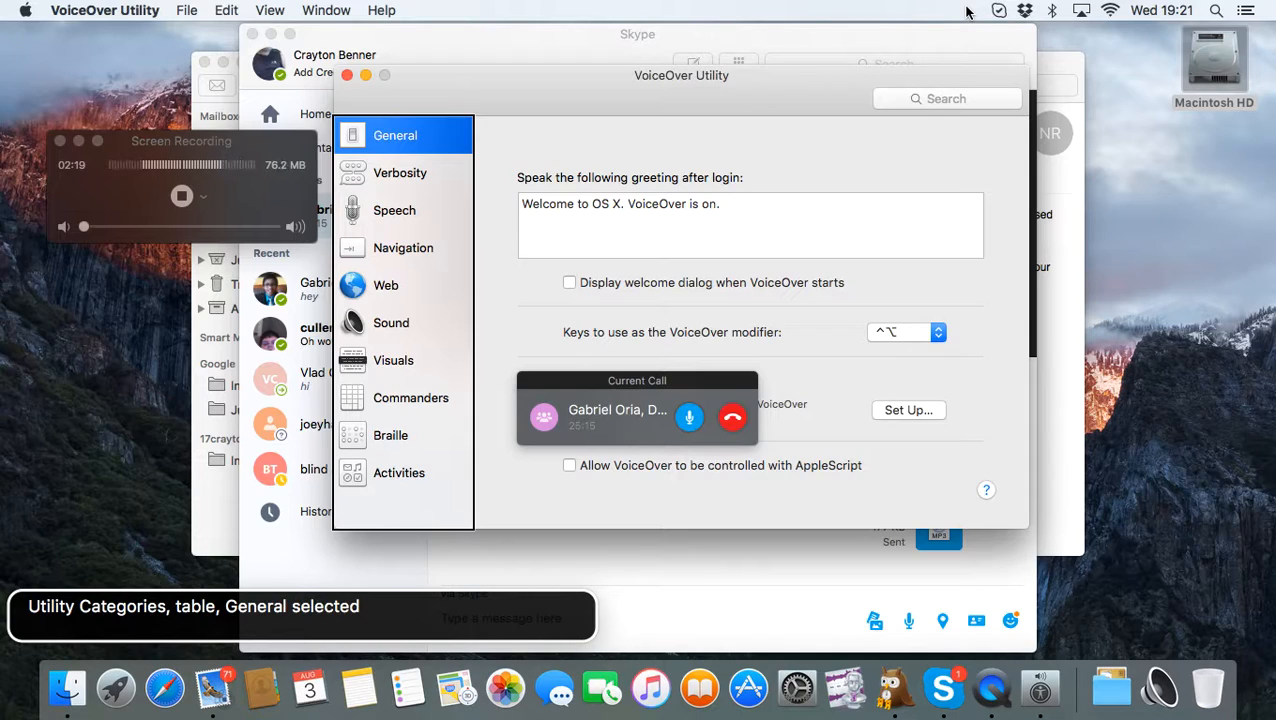
{"action": "key", "text": "Down"}
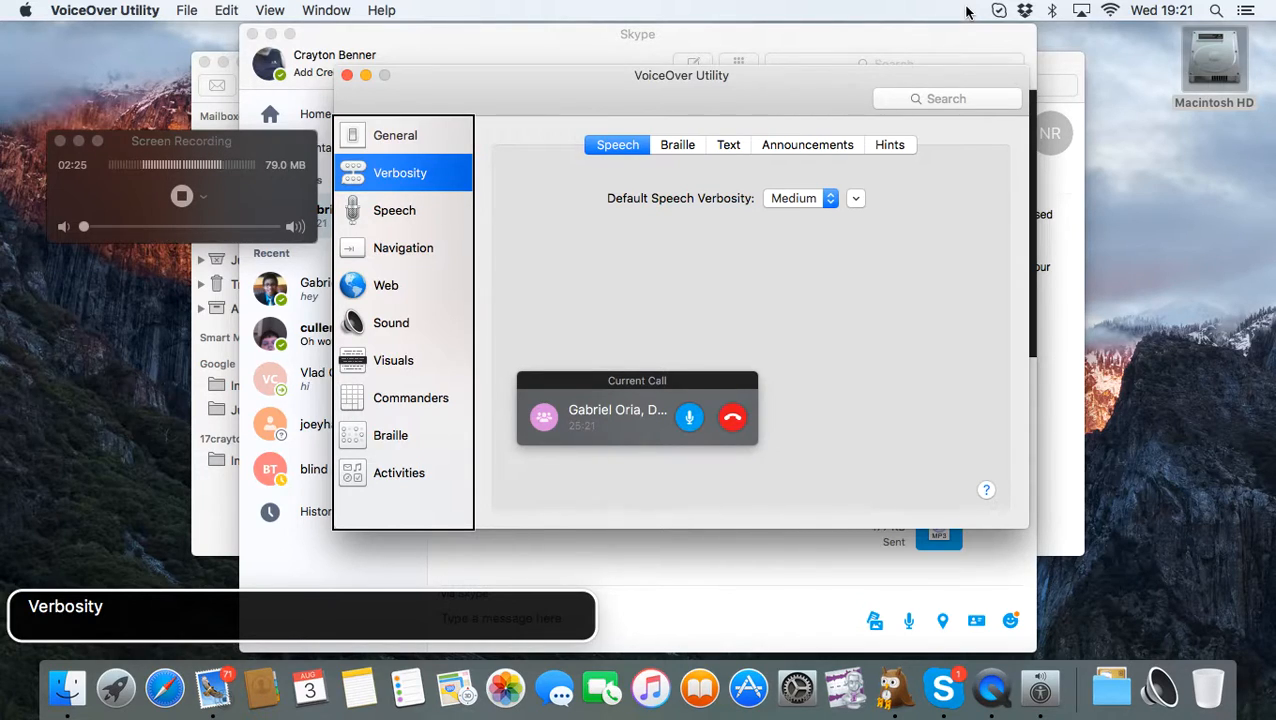
- Review the Verbosity sections and move to the Default Speech Verbosity setting
{"action": "key", "text": "Tab"}
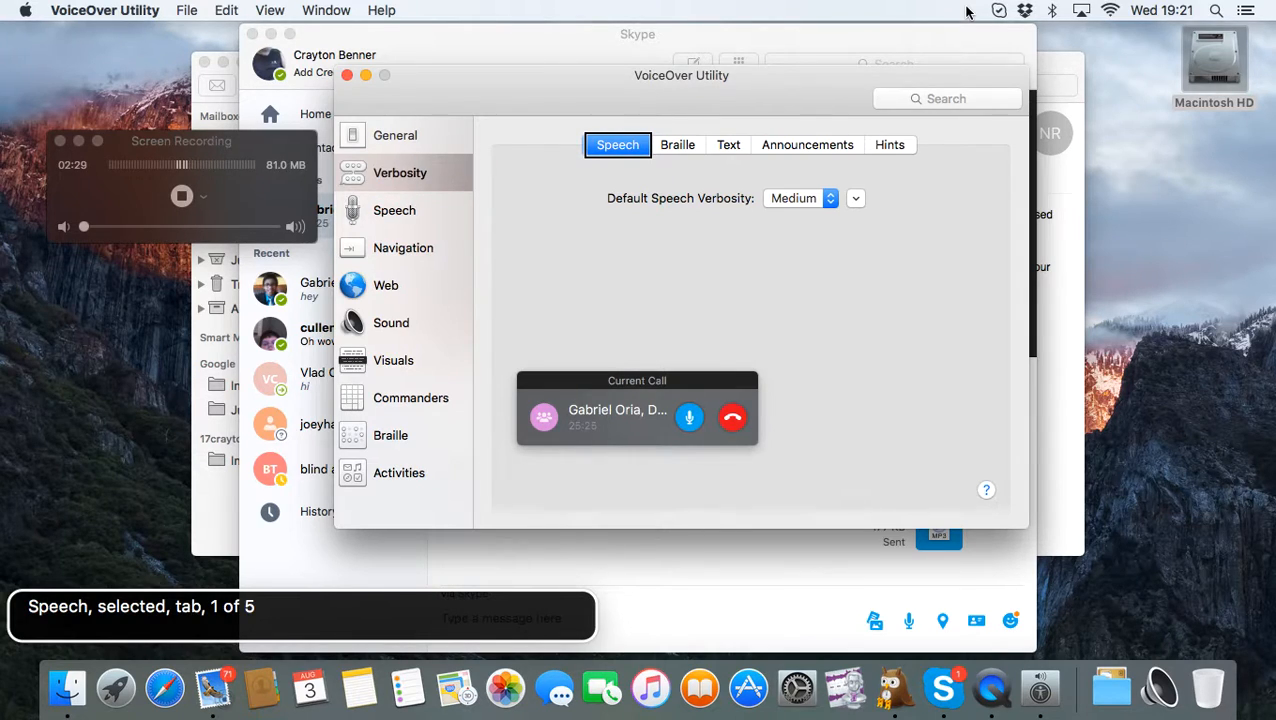
{"action": "key", "text": "ctrl+alt+Right"}
{"action": "key", "text": "ctrl+alt+Right"}
{"action": "key", "text": "ctrl+alt+Right"}
{"action": "key", "text": "ctrl+alt+Right"}
{"action": "key", "text": "ctrl+alt+Right"}
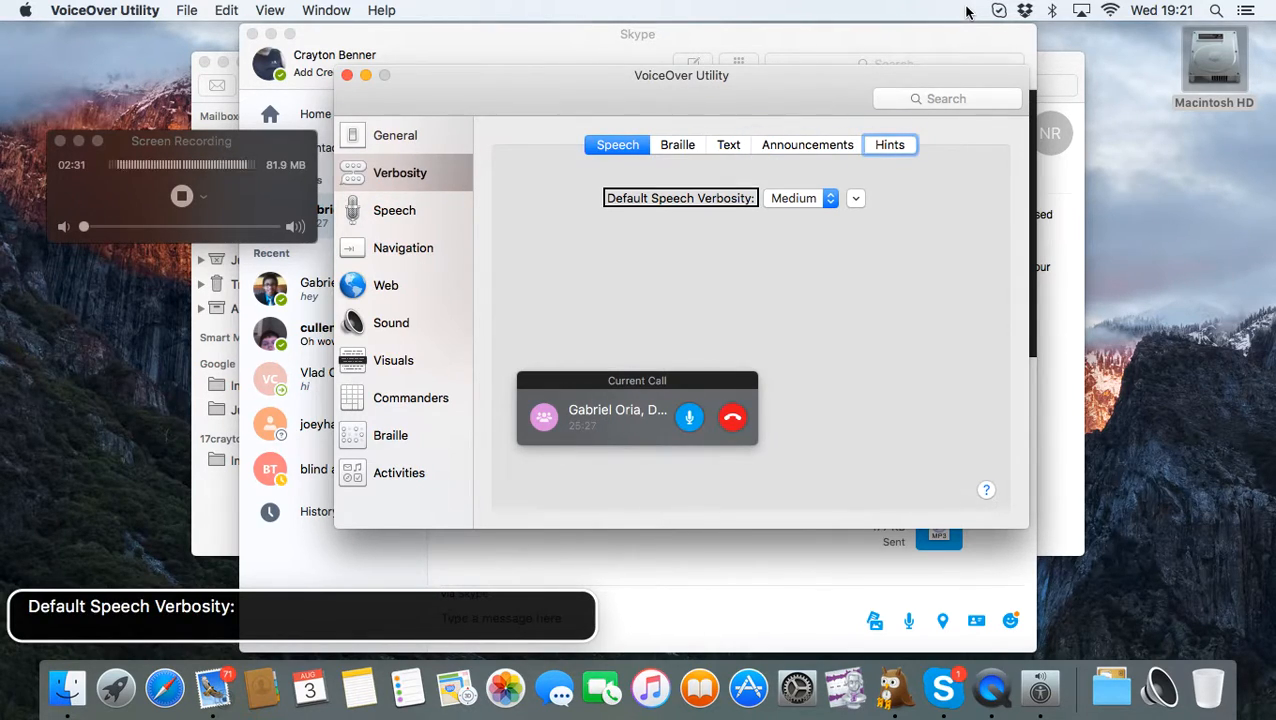
{"action": "key", "text": "ctrl+alt+Right"}
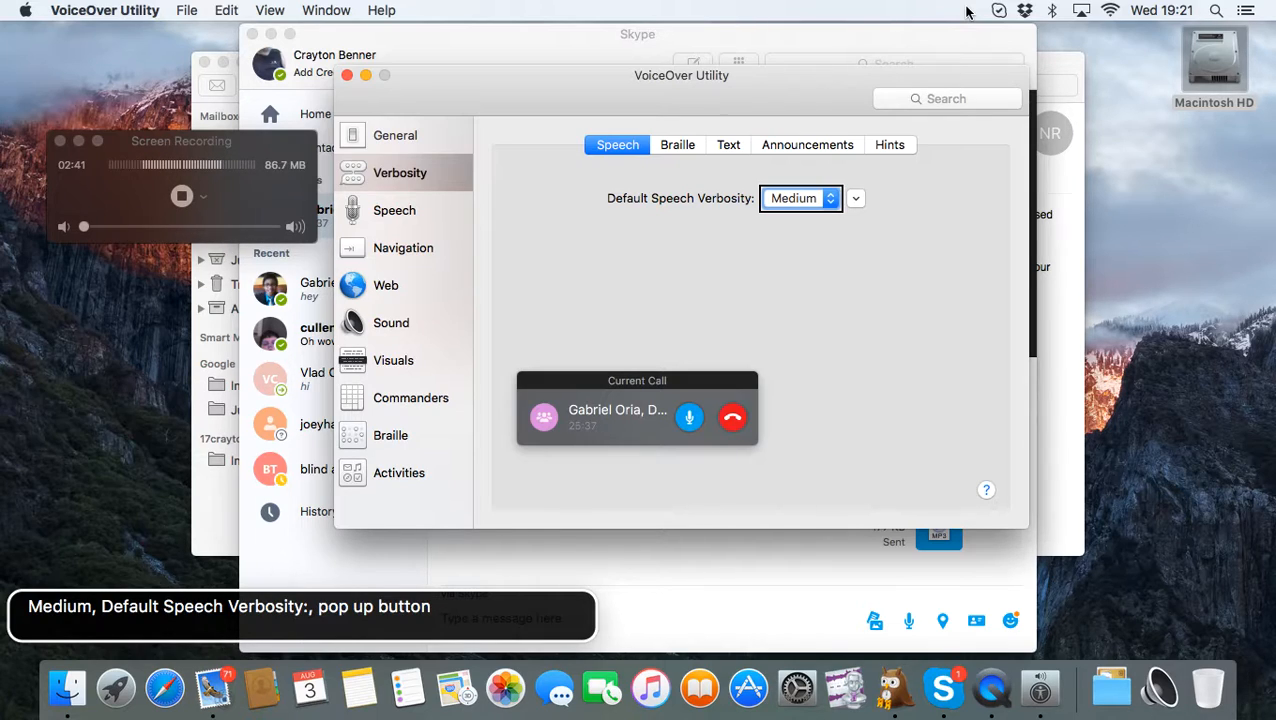
- Switch to Night Owl, toggle its Silent Mode, and return to VoiceOver Utility
{"action": "key", "text": "super+Tab"}
{"action": "key", "text": "ctrl+alt+m"}
{"action": "key", "text": "Right"}
{"action": "key", "text": "Down"}
{"action": "key", "text": "Down"}
{"action": "key", "text": "Down"}
{"action": "key", "text": "Return"}
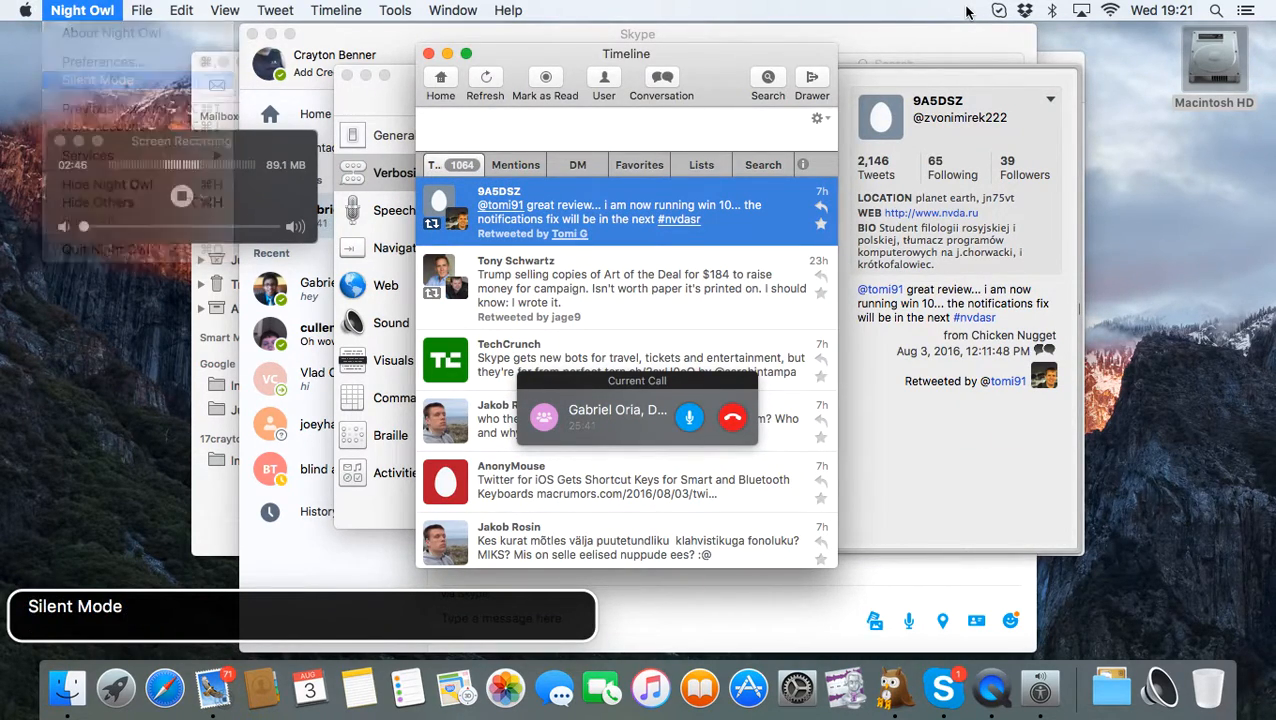
{"action": "key", "text": "super+Tab"}
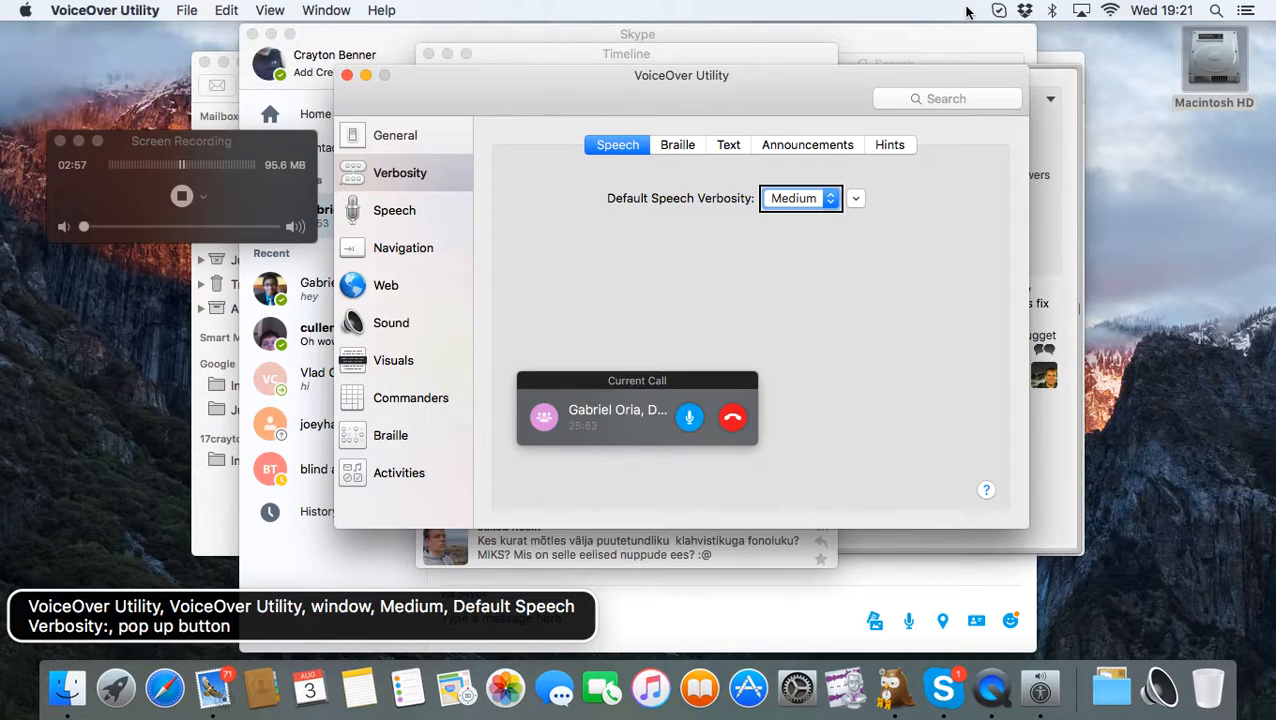
- Expand the additional speech verbosity options and enter the custom verbosity table at the App row
{"action": "key", "text": "ctrl+alt+Left"}
{"action": "key", "text": "ctrl+alt+Right"}
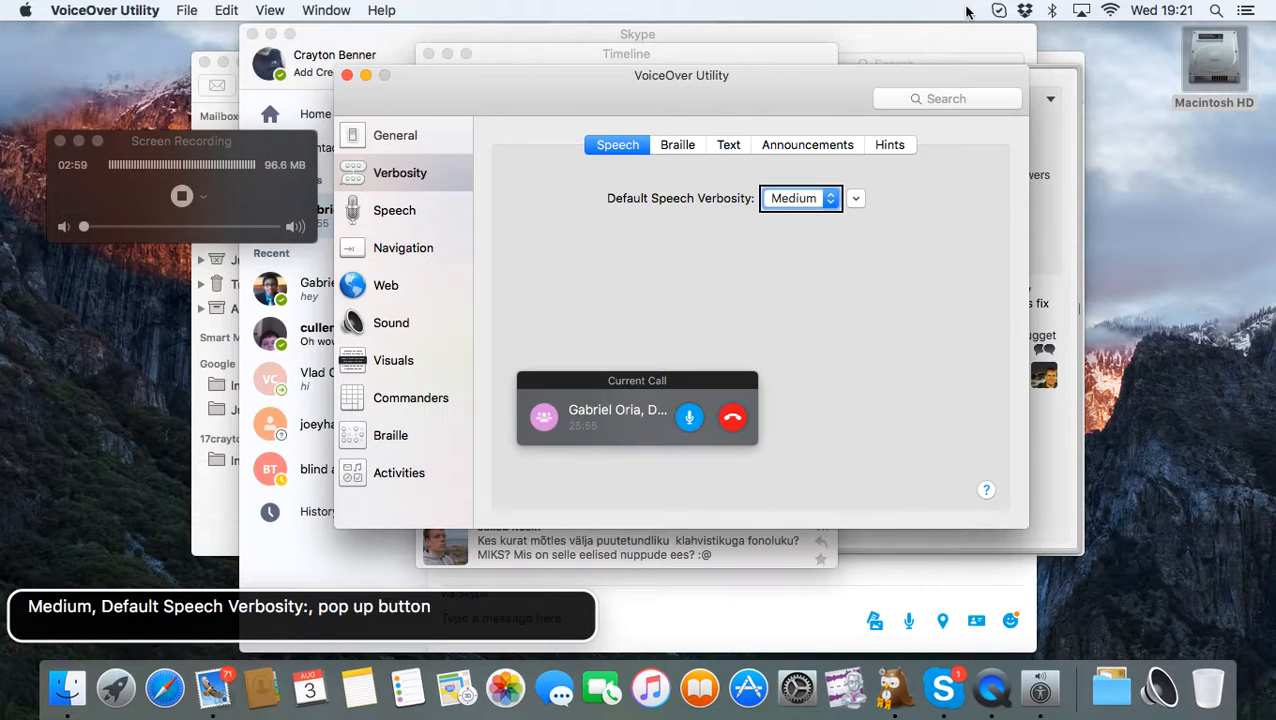
{"action": "key", "text": "ctrl+alt+Right"}
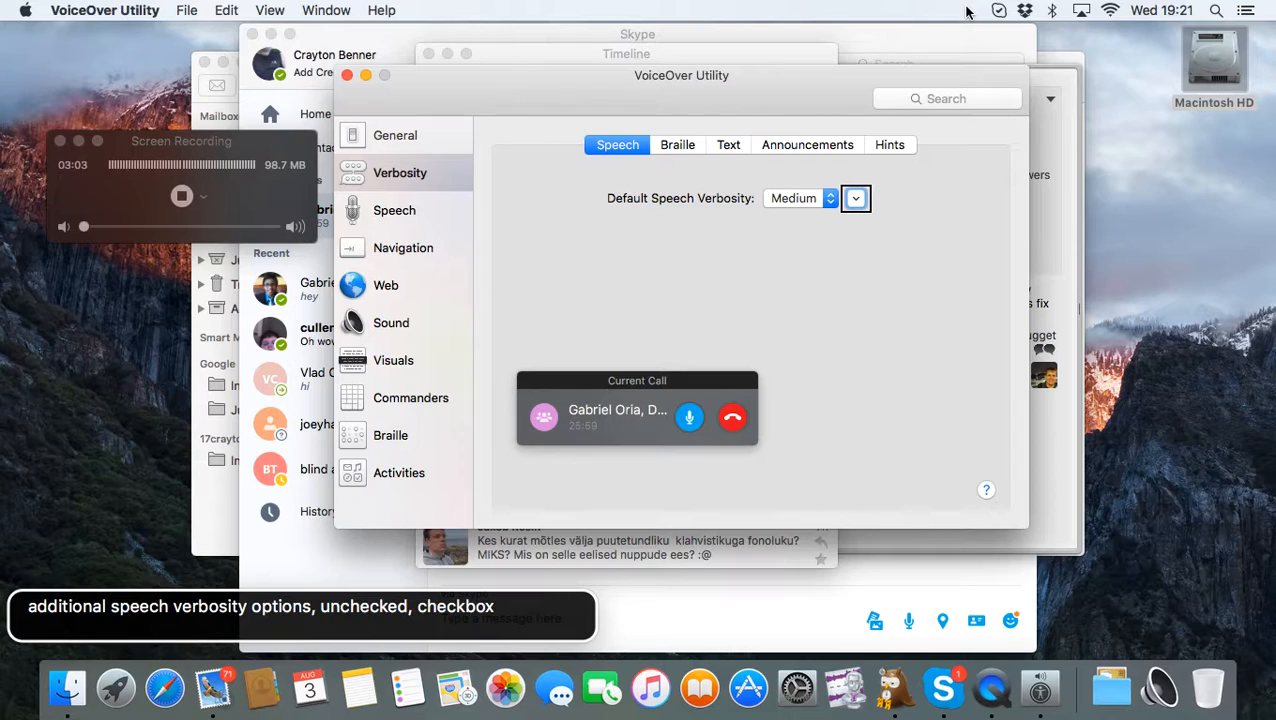
{"action": "key", "text": "ctrl+alt+space"}
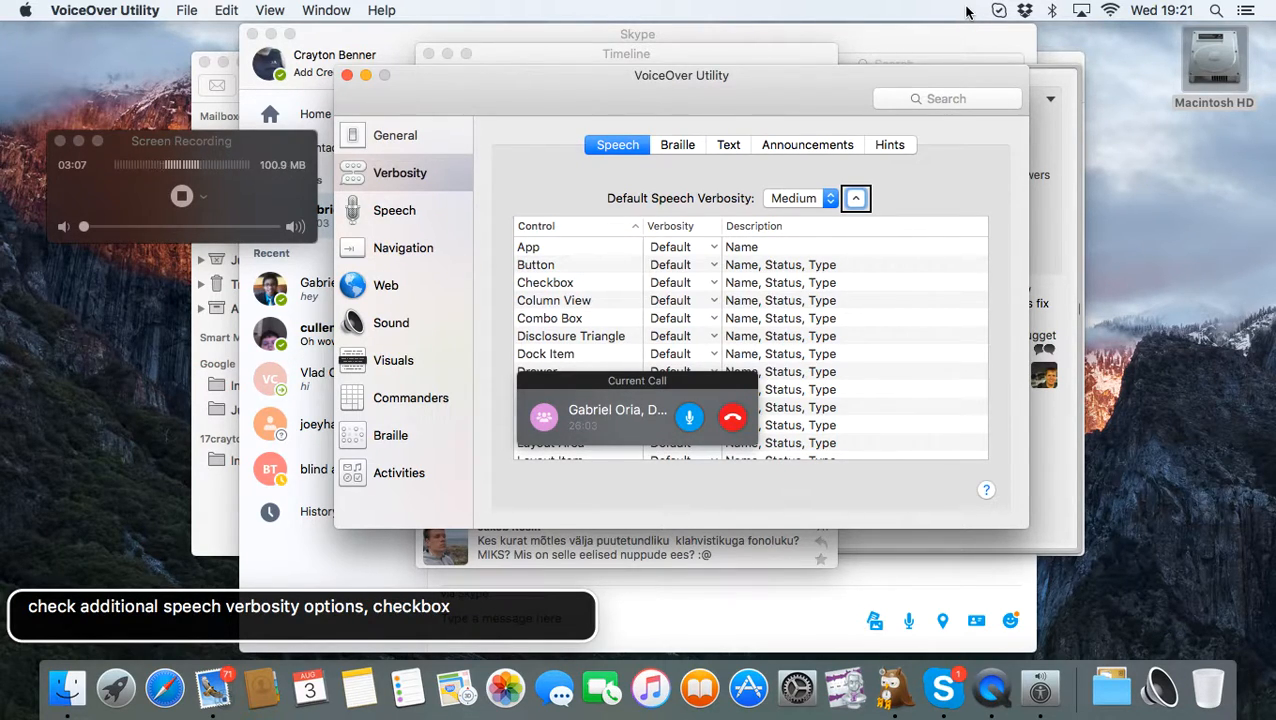
{"action": "key", "text": "ctrl+alt+Right"}
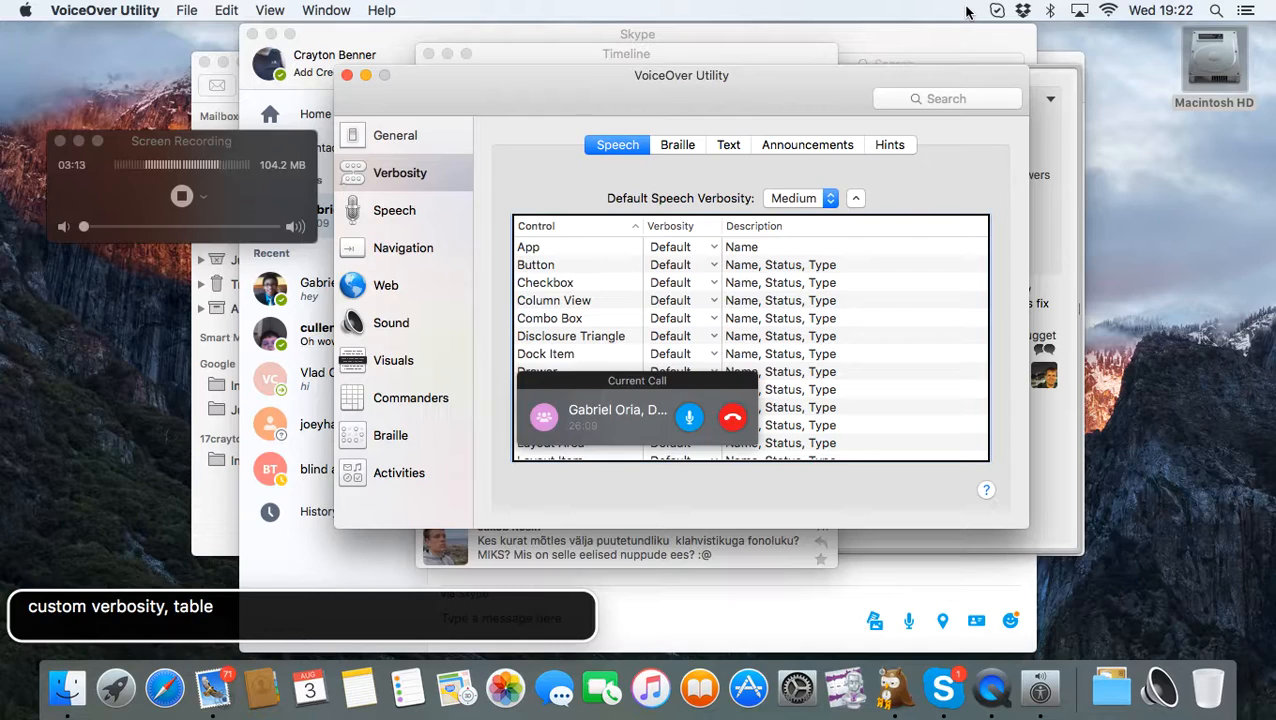
{"action": "key", "text": "ctrl+alt+shift+Down"}
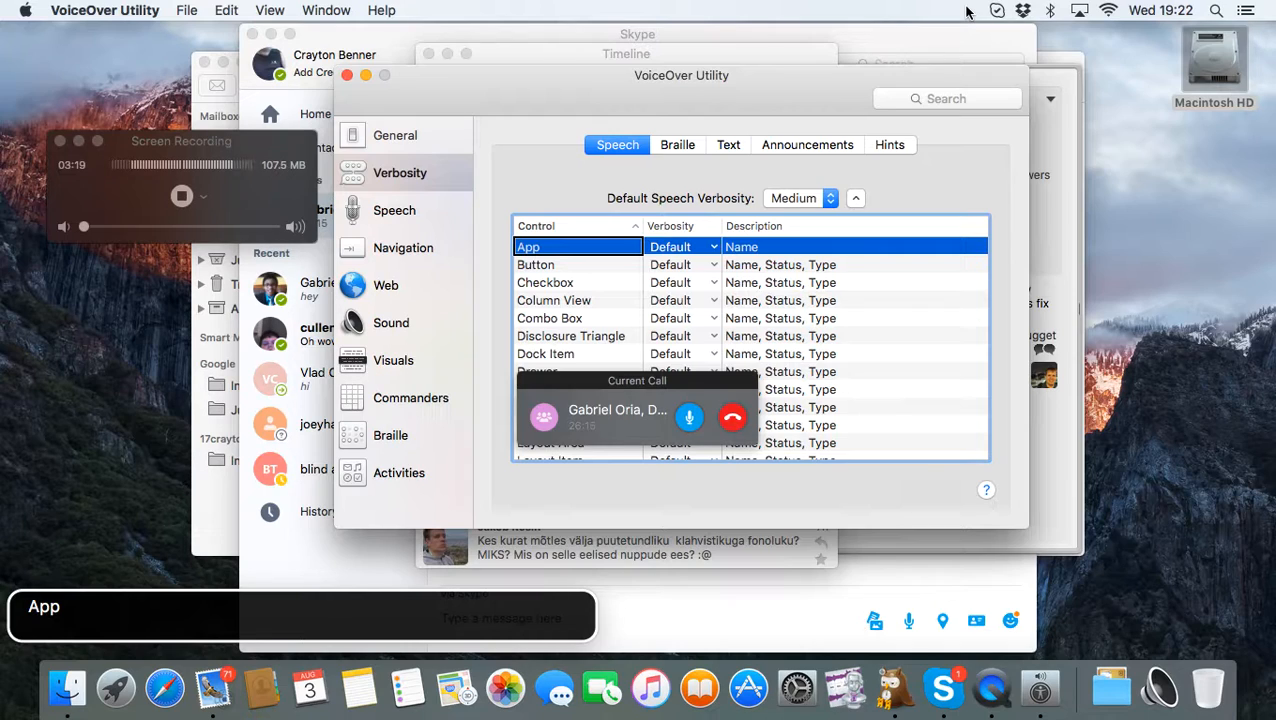
- Go through the controls in the custom verbosity table and select Heading
{"action": "key", "text": "Down"}
{"action": "key", "text": "Down"}
{"action": "key", "text": "Down"}
{"action": "key", "text": "Down"}
{"action": "key", "text": "Down"}
{"action": "key", "text": "Down"}
{"action": "key", "text": "Down"}
{"action": "key", "text": "Down"}
{"action": "key", "text": "Down"}
{"action": "key", "text": "Up"}
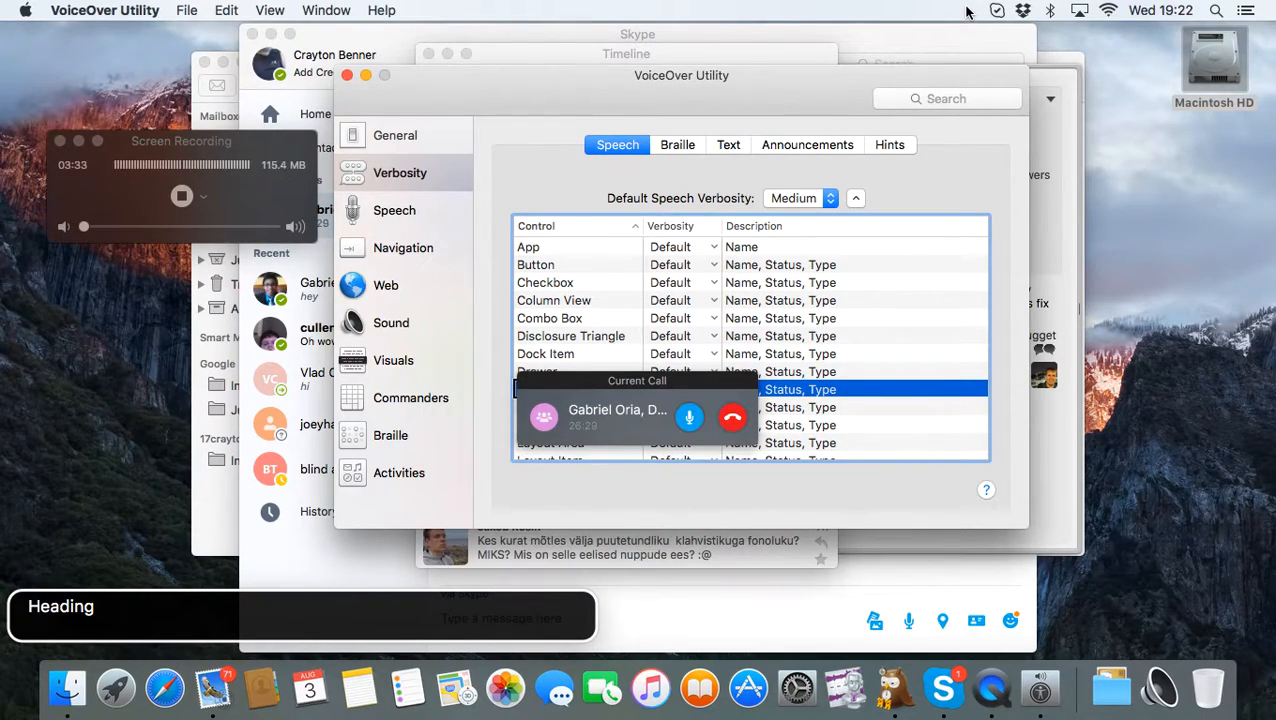
- Review the verbosity levels offered for the Heading control and open its Custom item order options
{"action": "key", "text": "ctrl+alt+Right"}
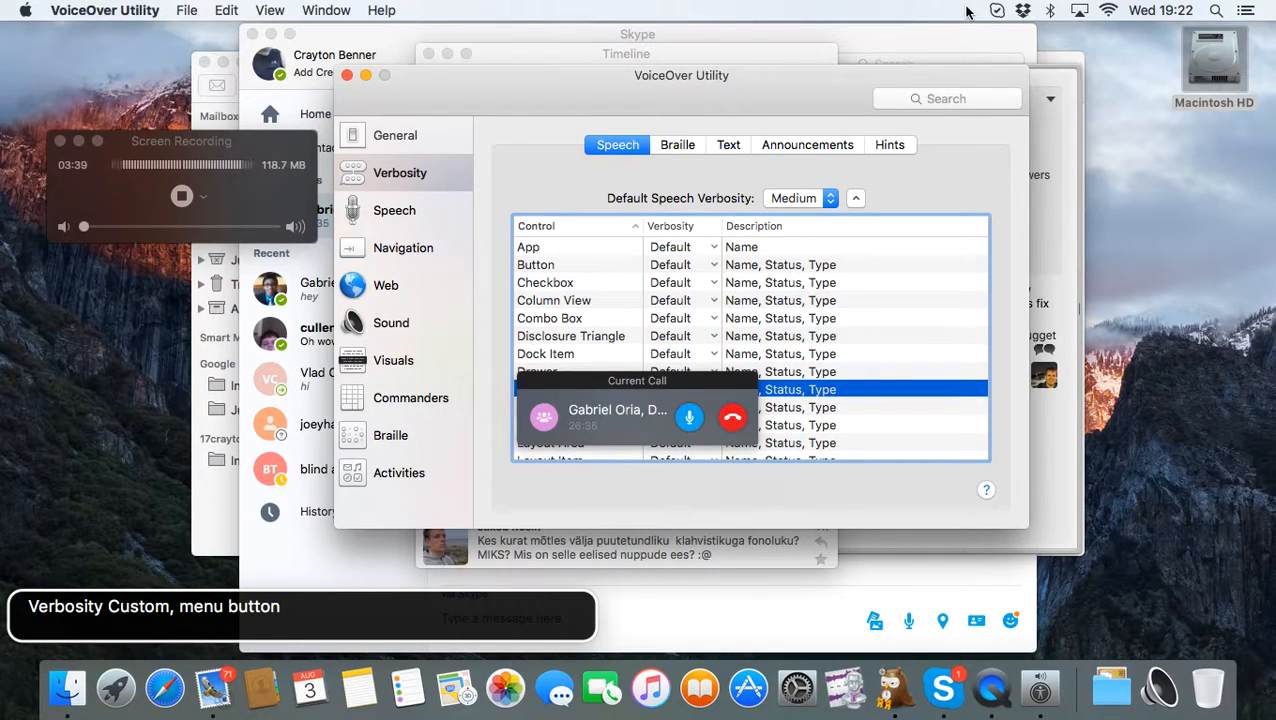
{"action": "key", "text": "ctrl+alt+space"}
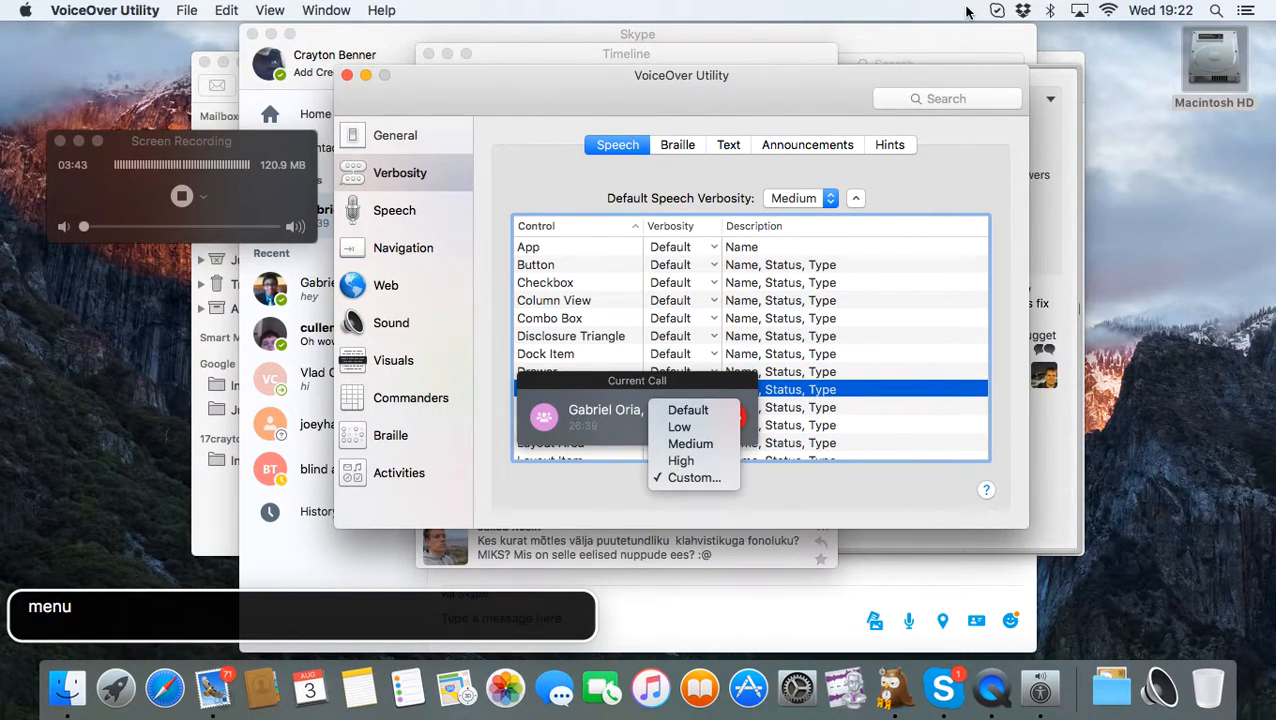
{"action": "key", "text": "Down"}
{"action": "key", "text": "Down"}
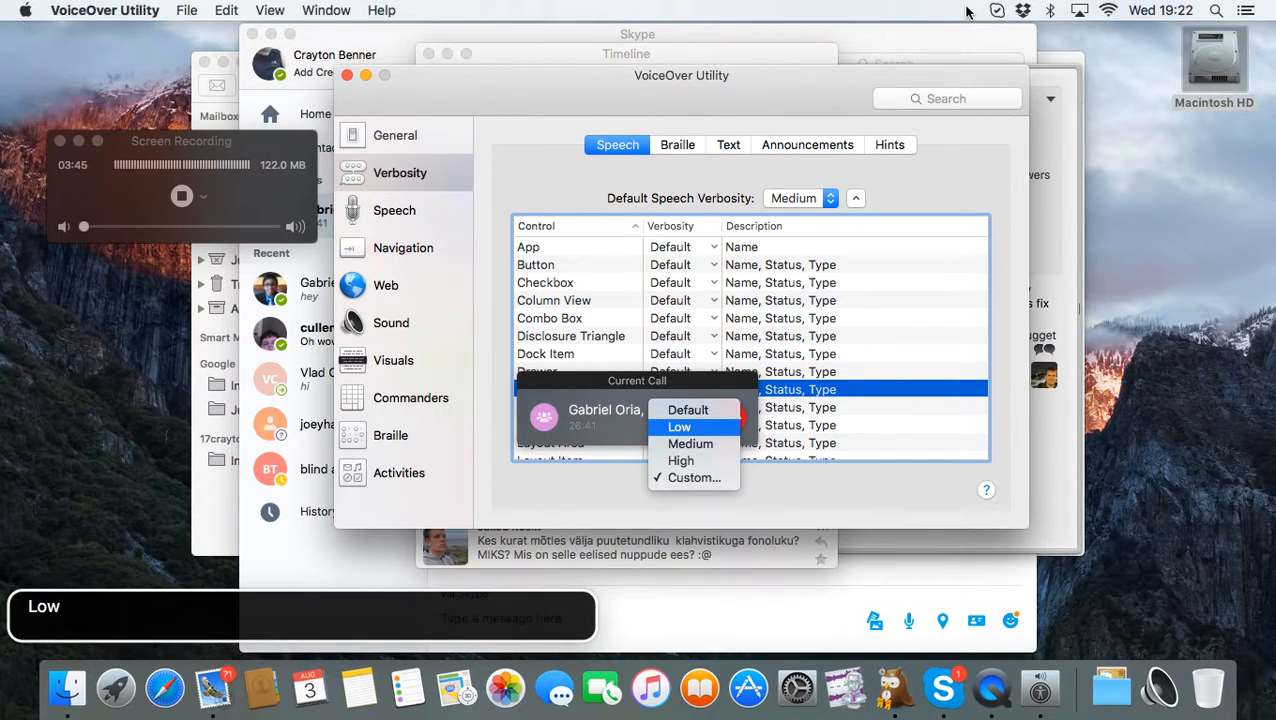
{"action": "key", "text": "Down"}
{"action": "key", "text": "Down"}
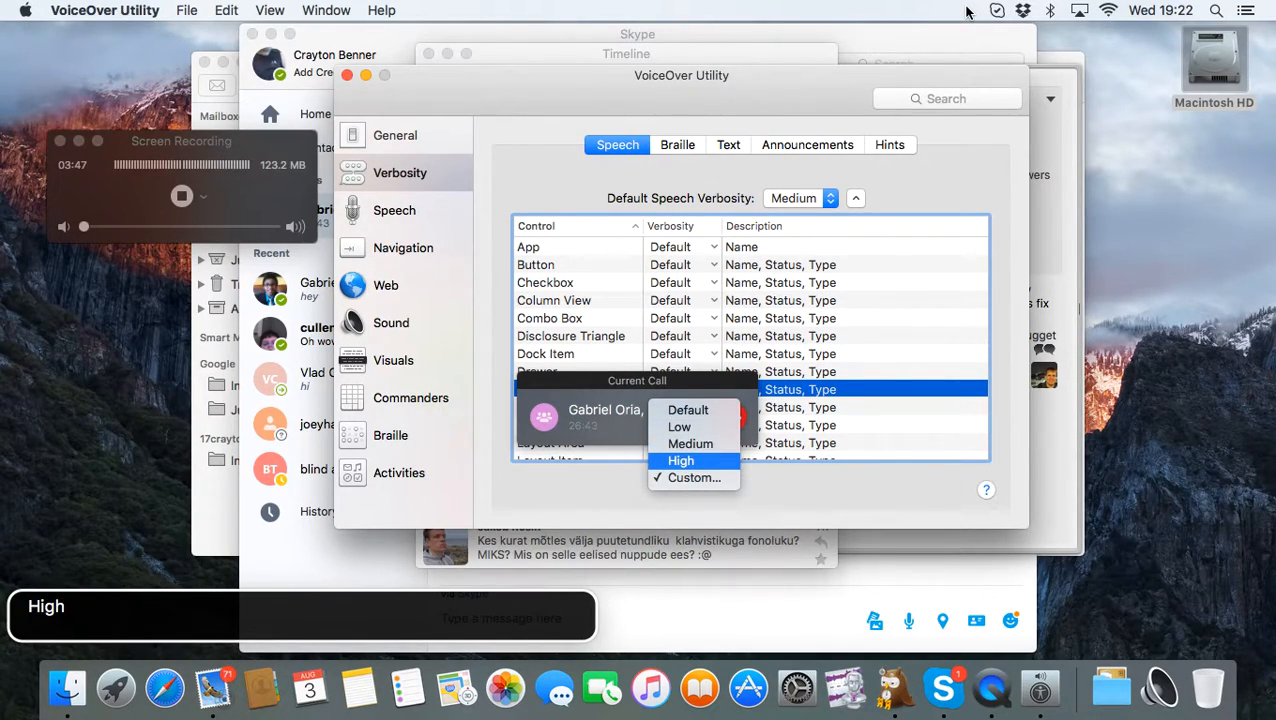
{"action": "key", "text": "Down"}
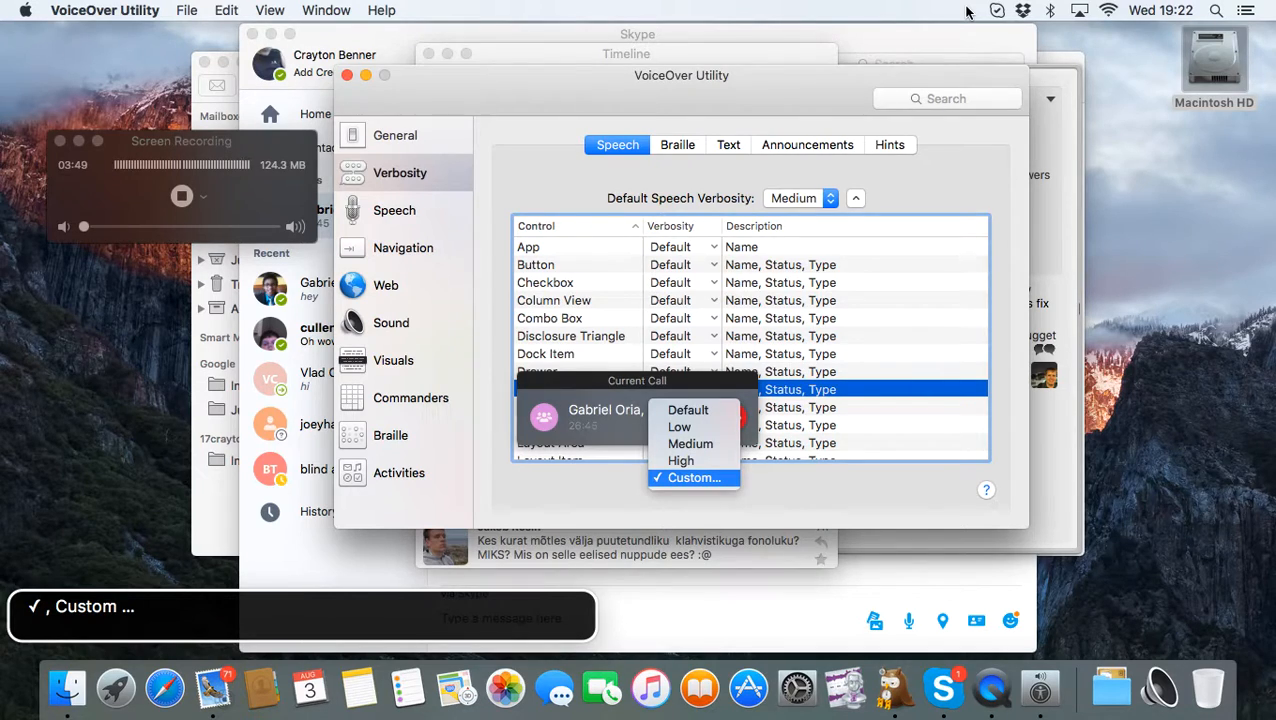
{"action": "key", "text": "Return"}
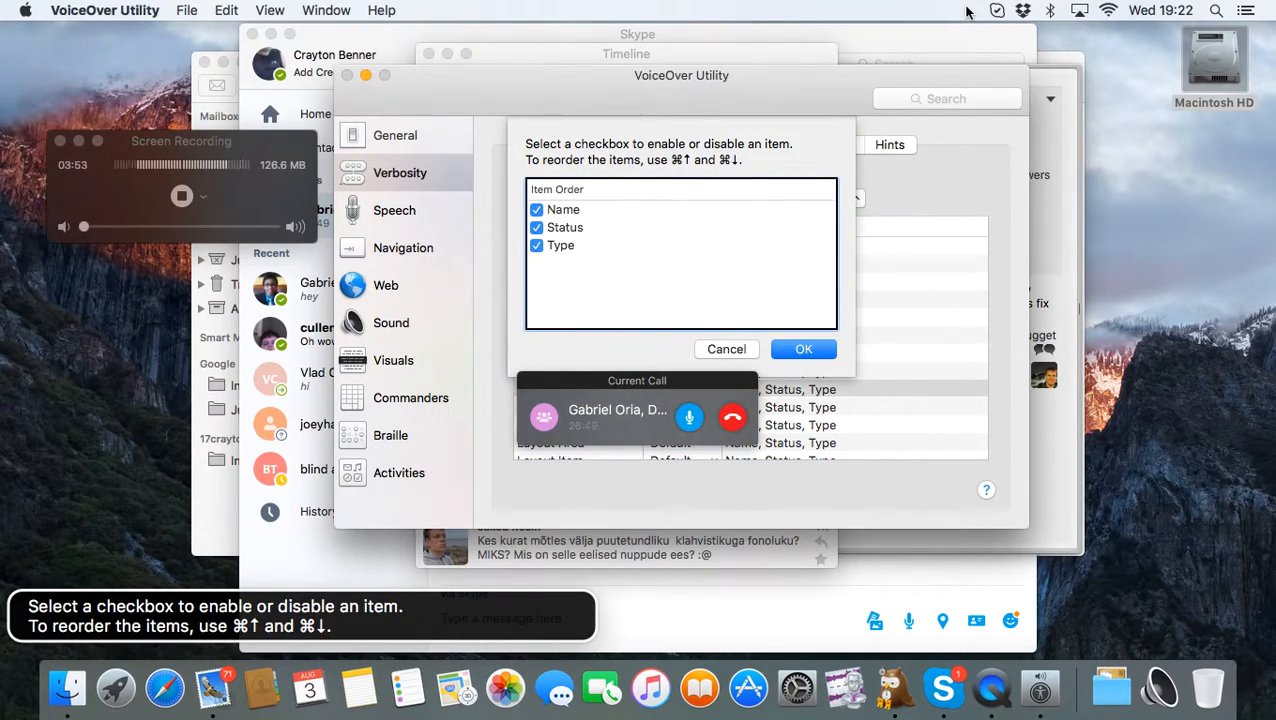
- Read the reordering instructions and review the Name, Status and Type items in the Heading item order
{"action": "key", "text": "ctrl+alt+Left"}
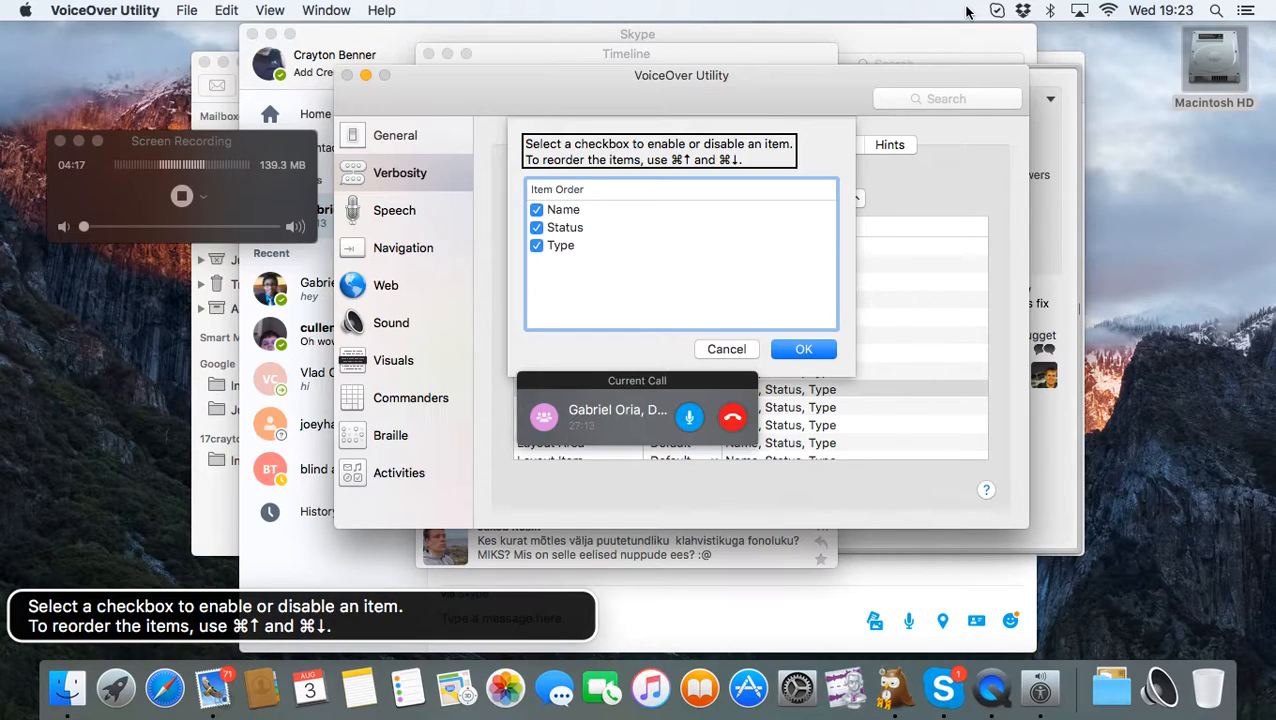
{"action": "key", "text": "ctrl+alt+Right"}
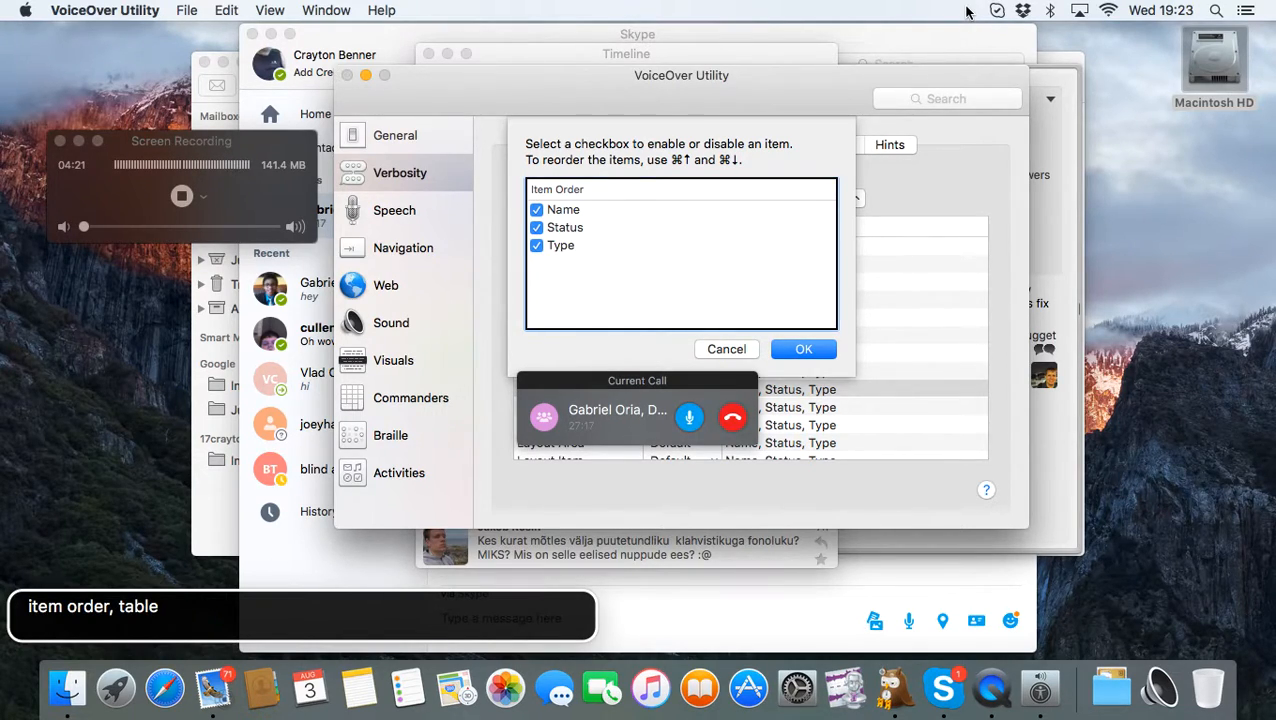
{"action": "key", "text": "ctrl+alt+shift+Down"}
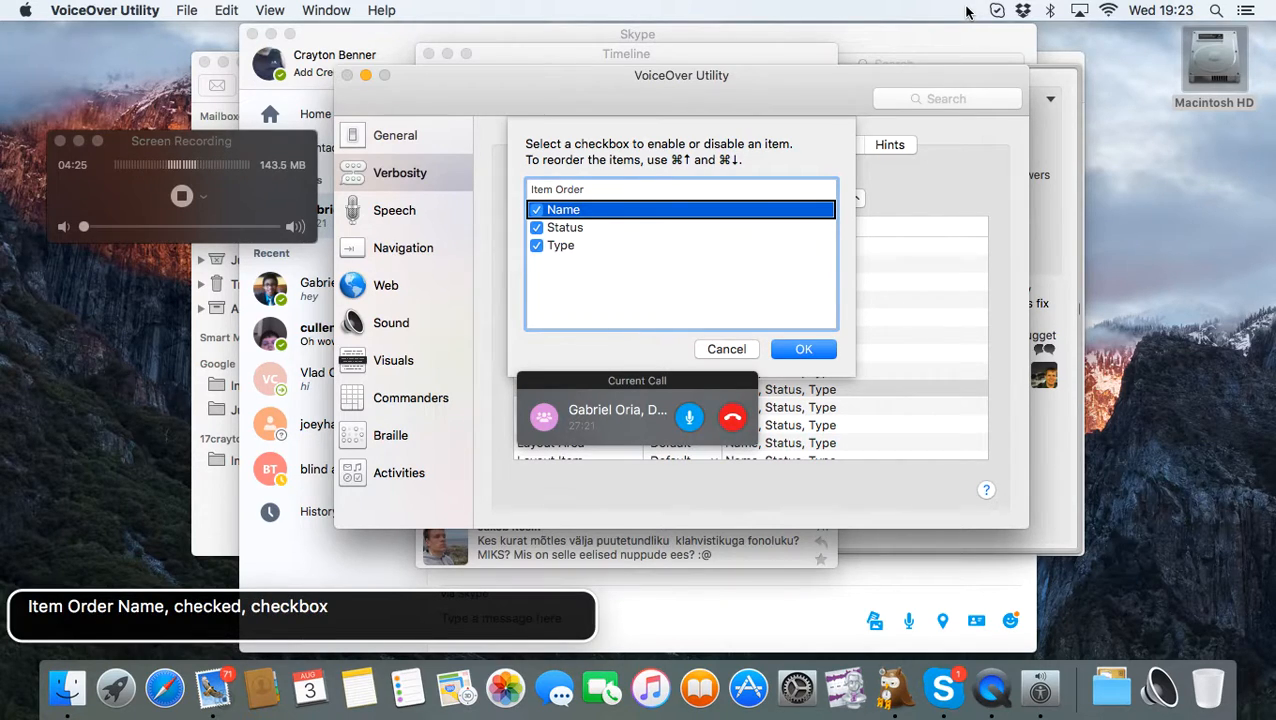
{"action": "key", "text": "Down"}
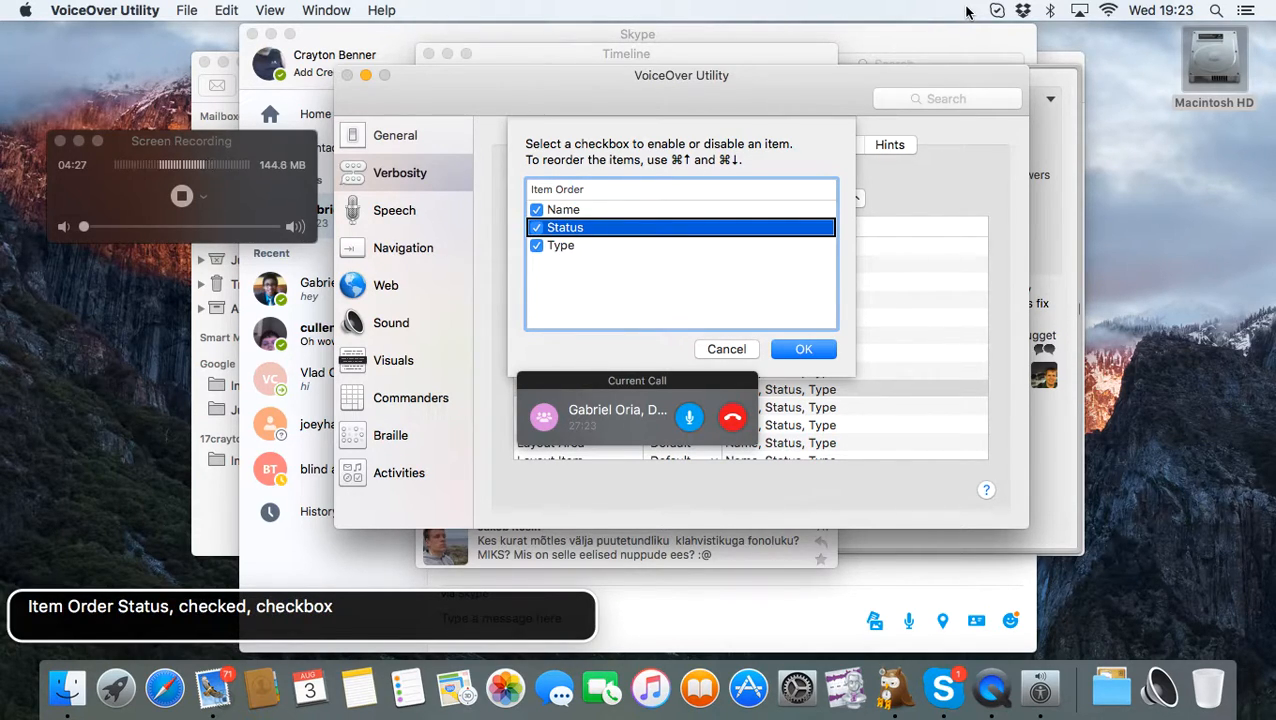
{"action": "key", "text": "Down"}
{"action": "key", "text": "Up"}
{"action": "key", "text": "Up"}
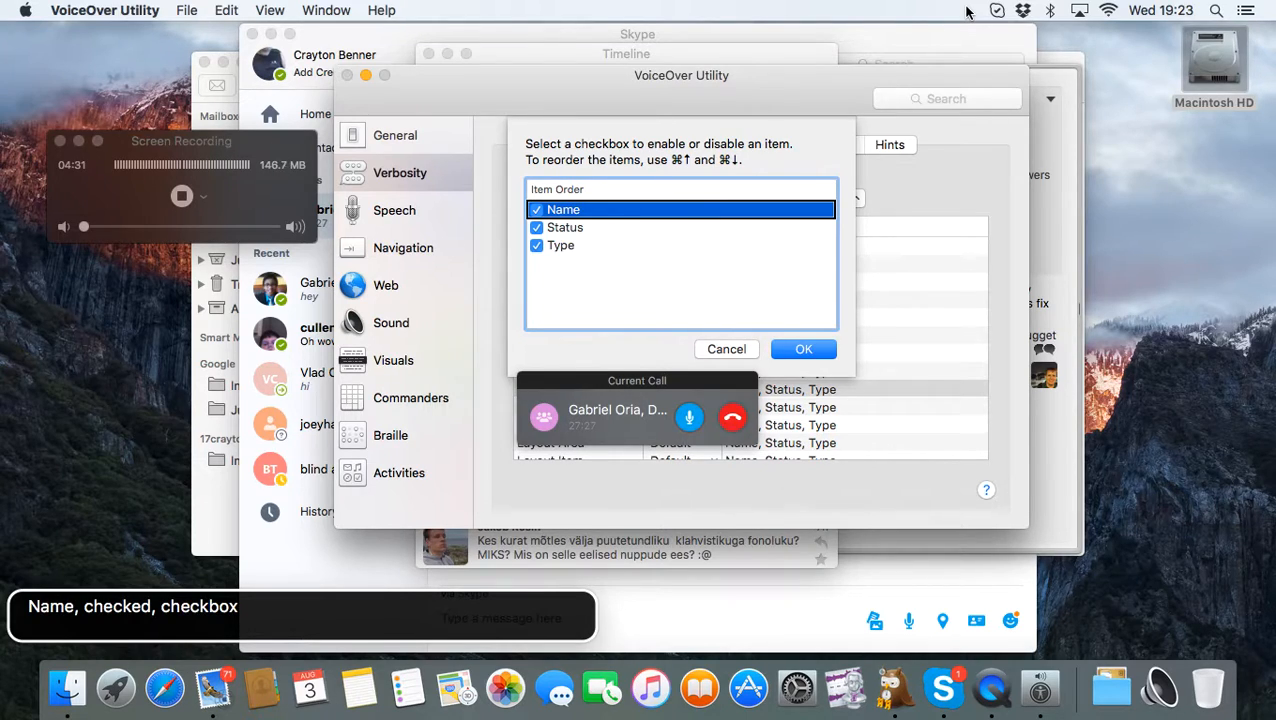
- Try moving Name down and back up in the Heading item order, then cancel the custom options
{"action": "key", "text": "super+Down"}
{"action": "key", "text": "super+Up"}
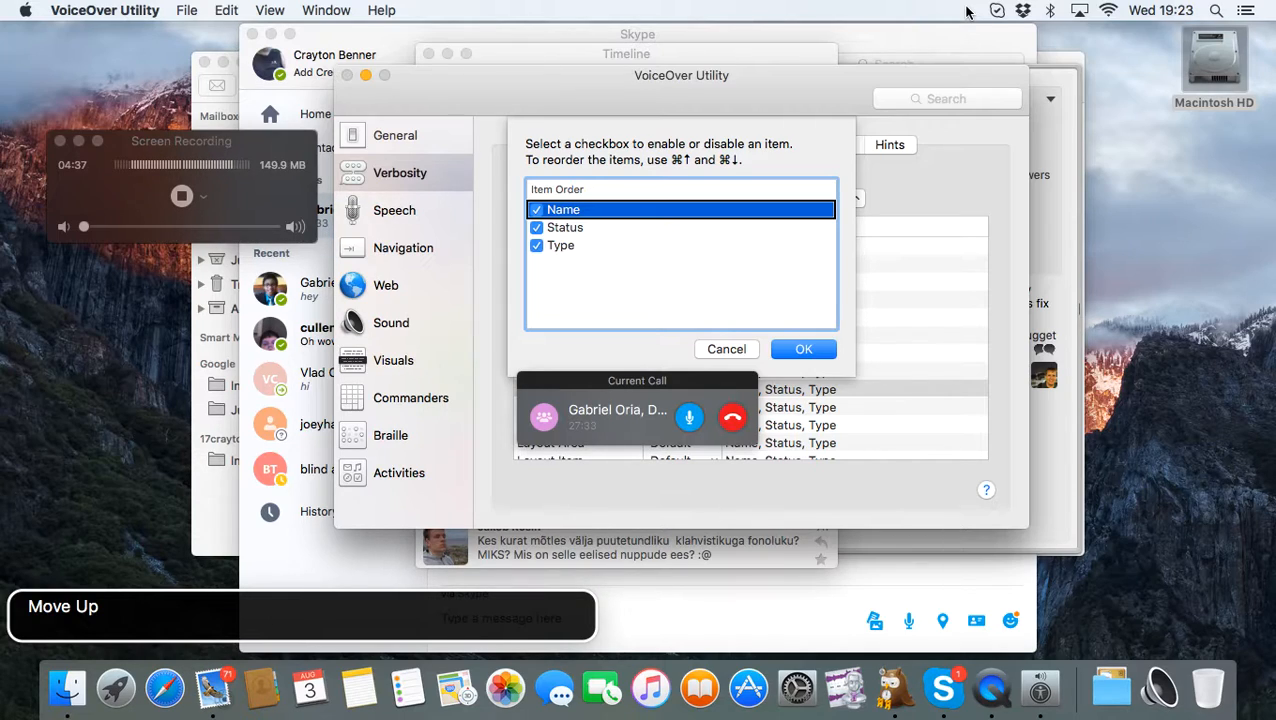
{"action": "key", "text": "ctrl+alt+shift+Up"}
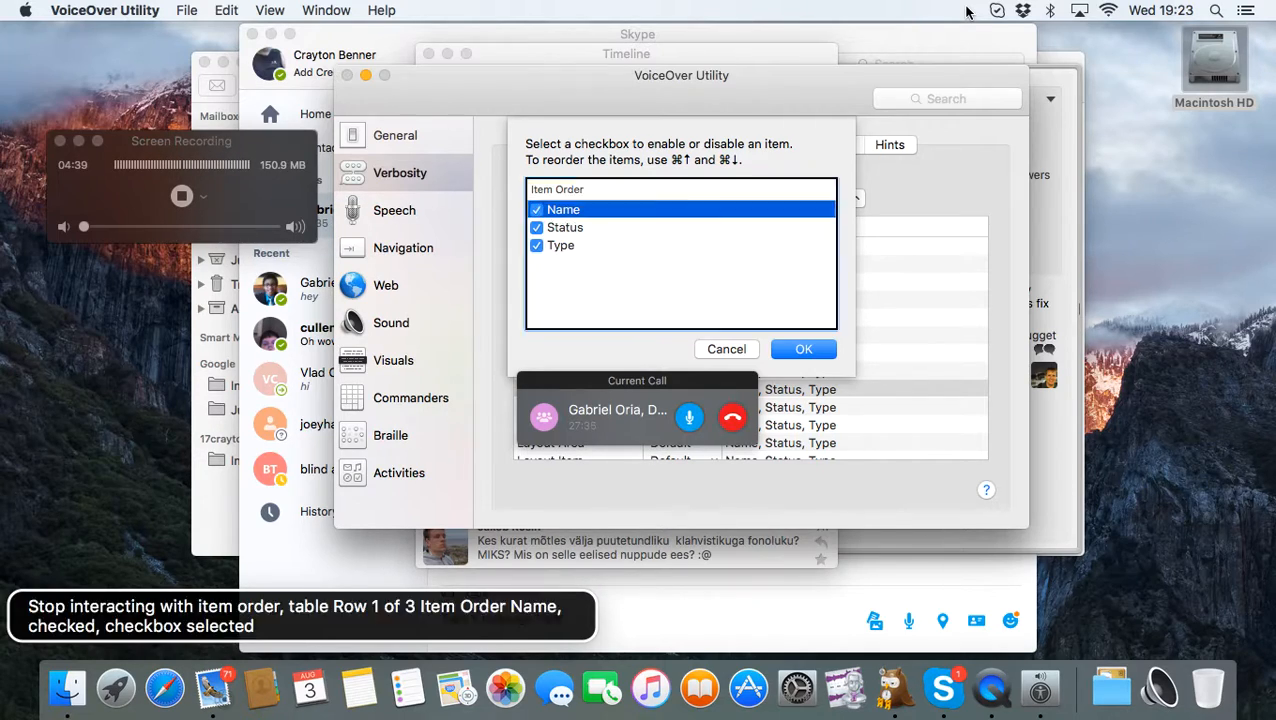
{"action": "key", "text": "ctrl+alt+Right"}
{"action": "key", "text": "ctrl+alt+Right"}
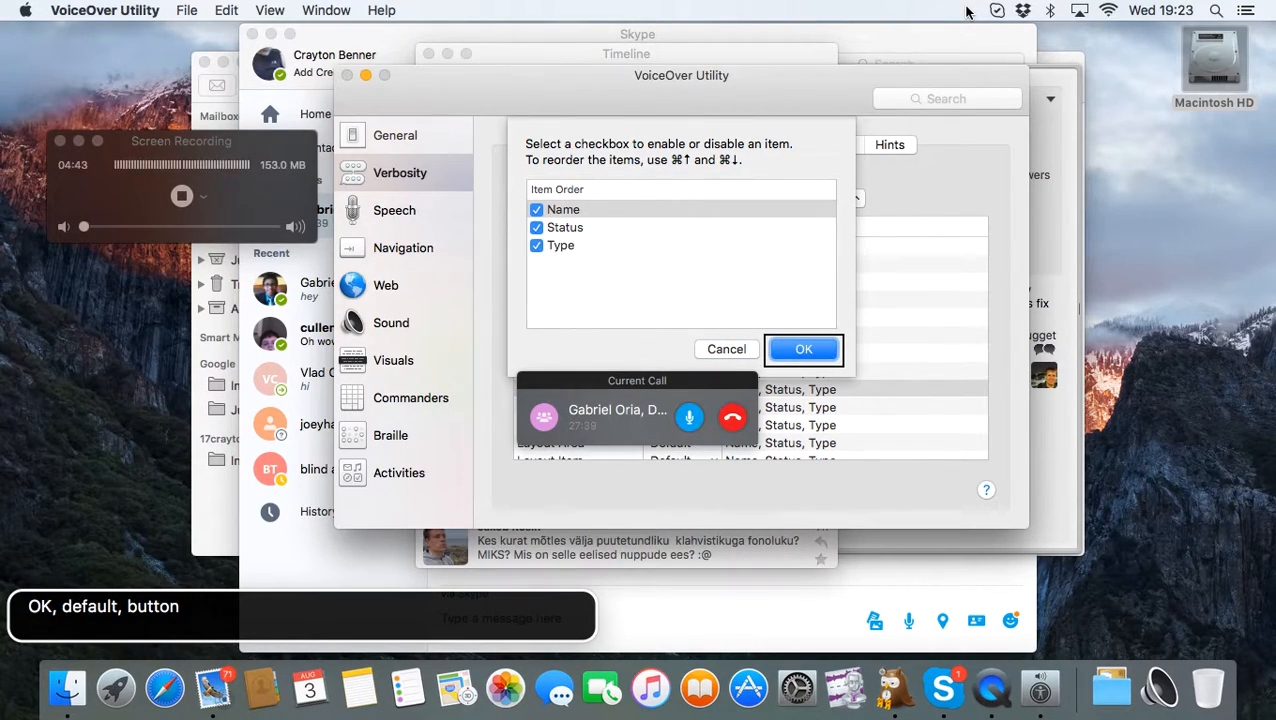
{"action": "key", "text": "ctrl+alt+Left"}
{"action": "key", "text": "ctrl+alt+space"}
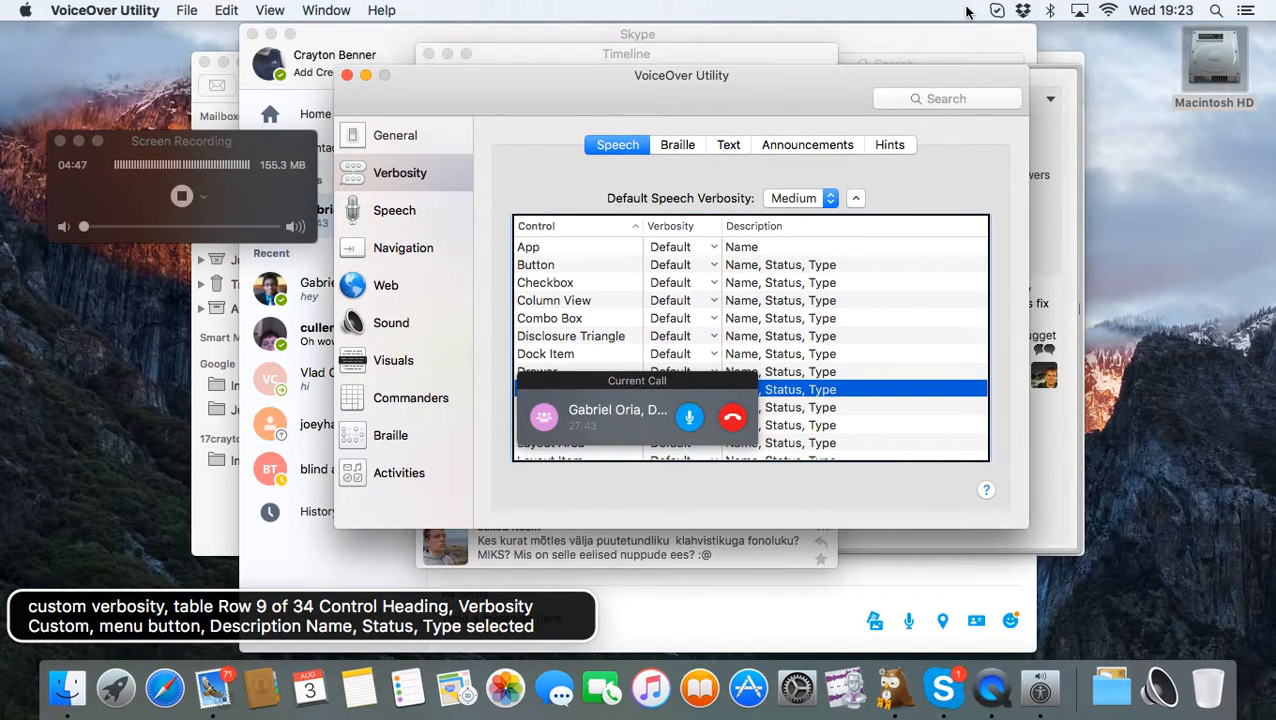
- Collapse the additional speech verbosity options and show the Text verbosity settings
{"action": "key", "text": "ctrl+alt+Left"}
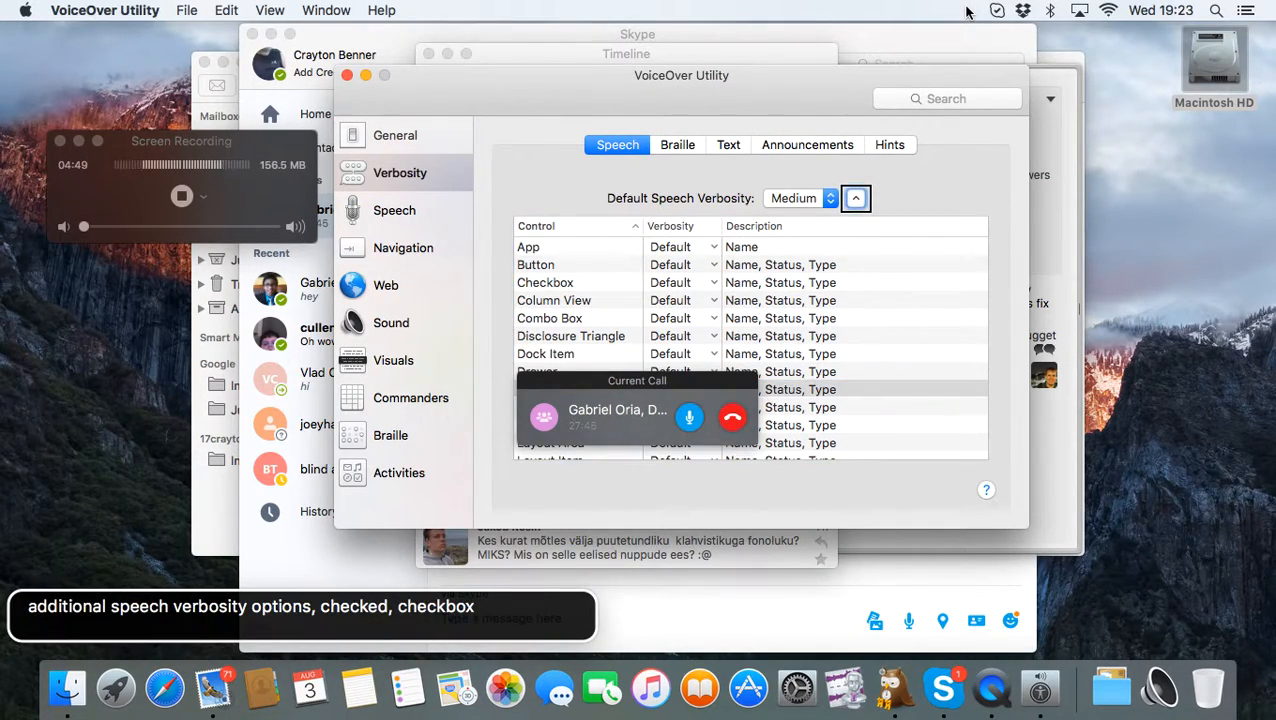
{"action": "key", "text": "ctrl+alt+space"}
{"action": "key", "text": "ctrl+alt+Left"}
{"action": "key", "text": "ctrl+alt+Left"}
{"action": "key", "text": "ctrl+alt+Left"}
{"action": "key", "text": "ctrl+alt+Left"}
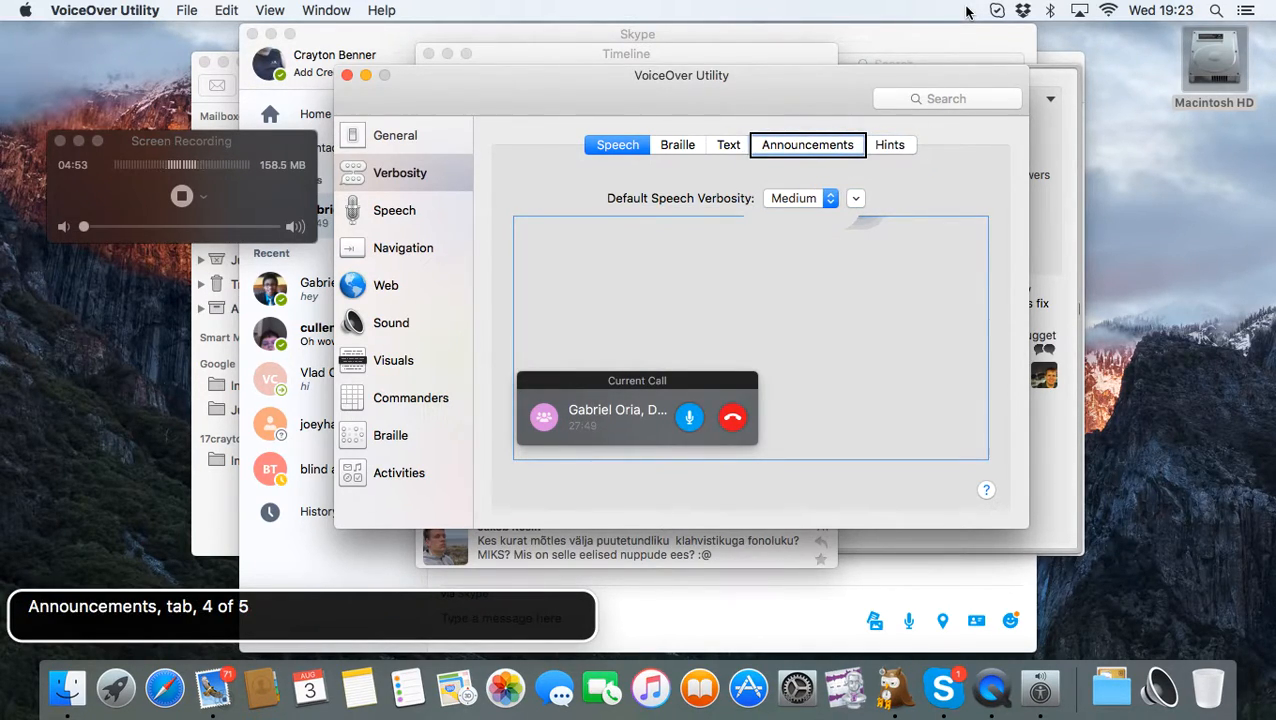
{"action": "key", "text": "ctrl+alt+Left"}
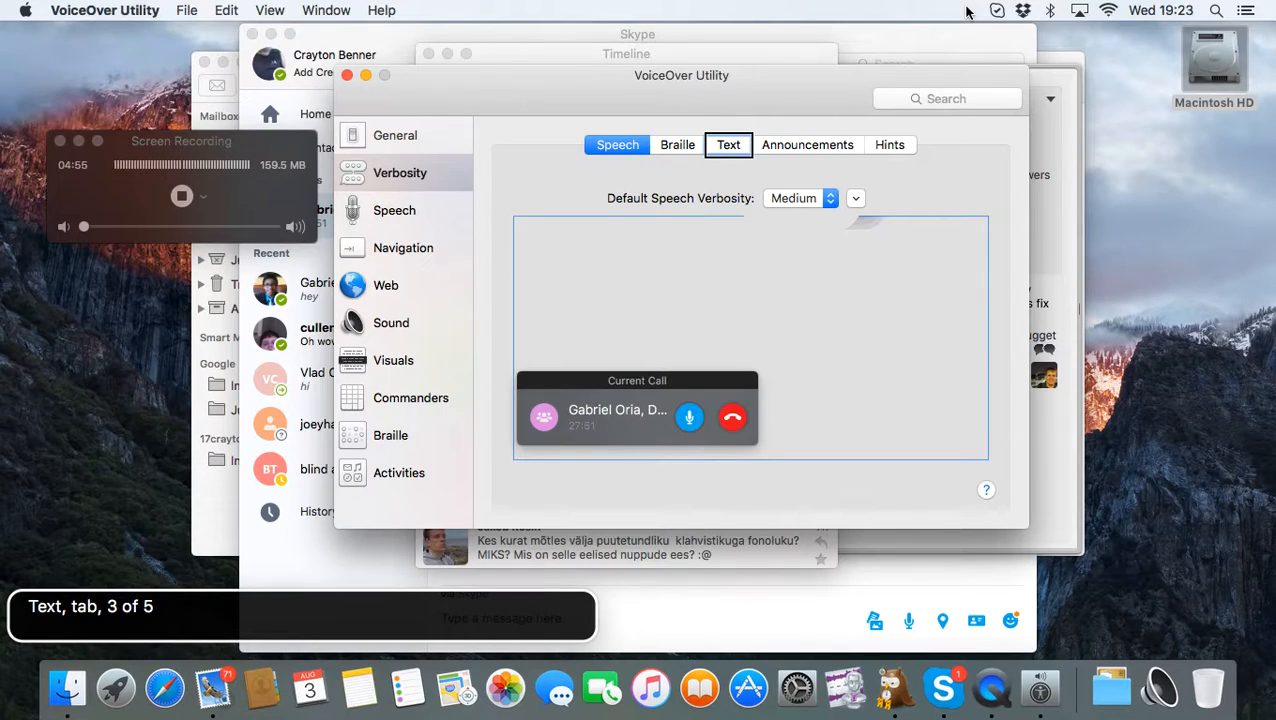
{"action": "key", "text": "ctrl+alt+space"}
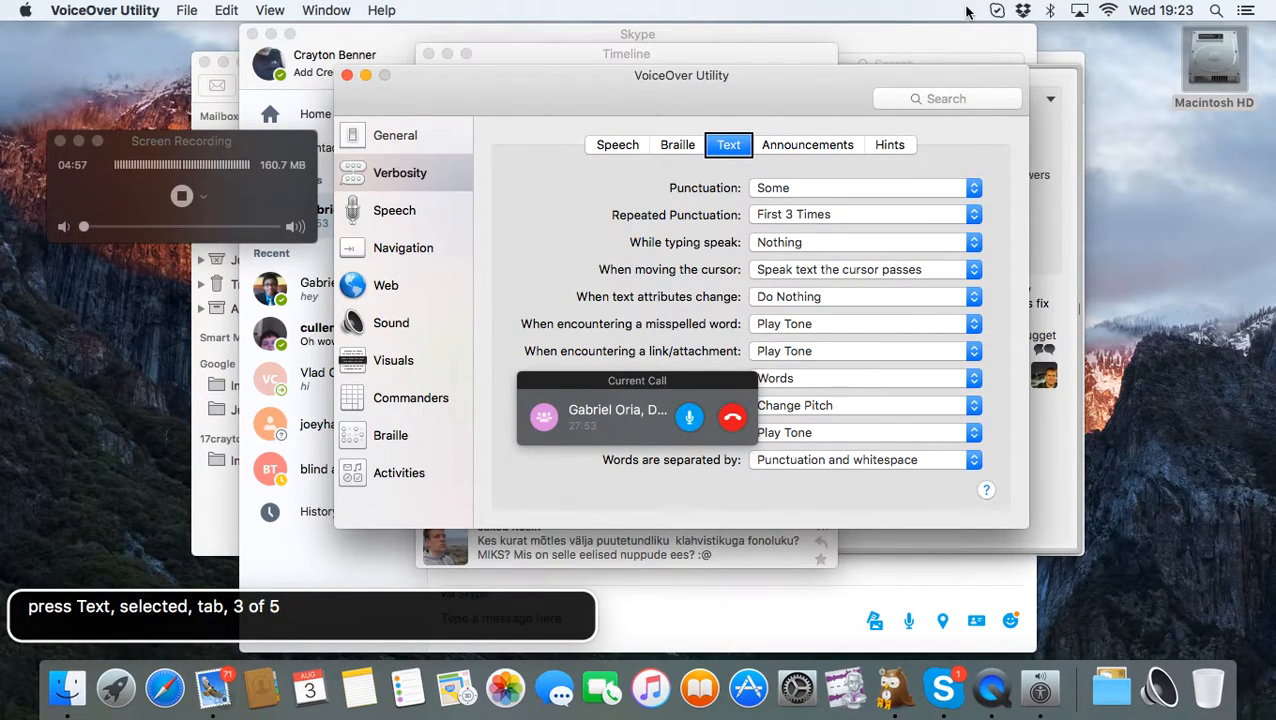
- Review the Punctuation levels All, Most, Some and None in the Text verbosity settings, leaving the choice at Some
{"action": "key", "text": "ctrl+alt+Right"}
{"action": "key", "text": "ctrl+alt+Right"}
{"action": "key", "text": "ctrl+alt+Right"}
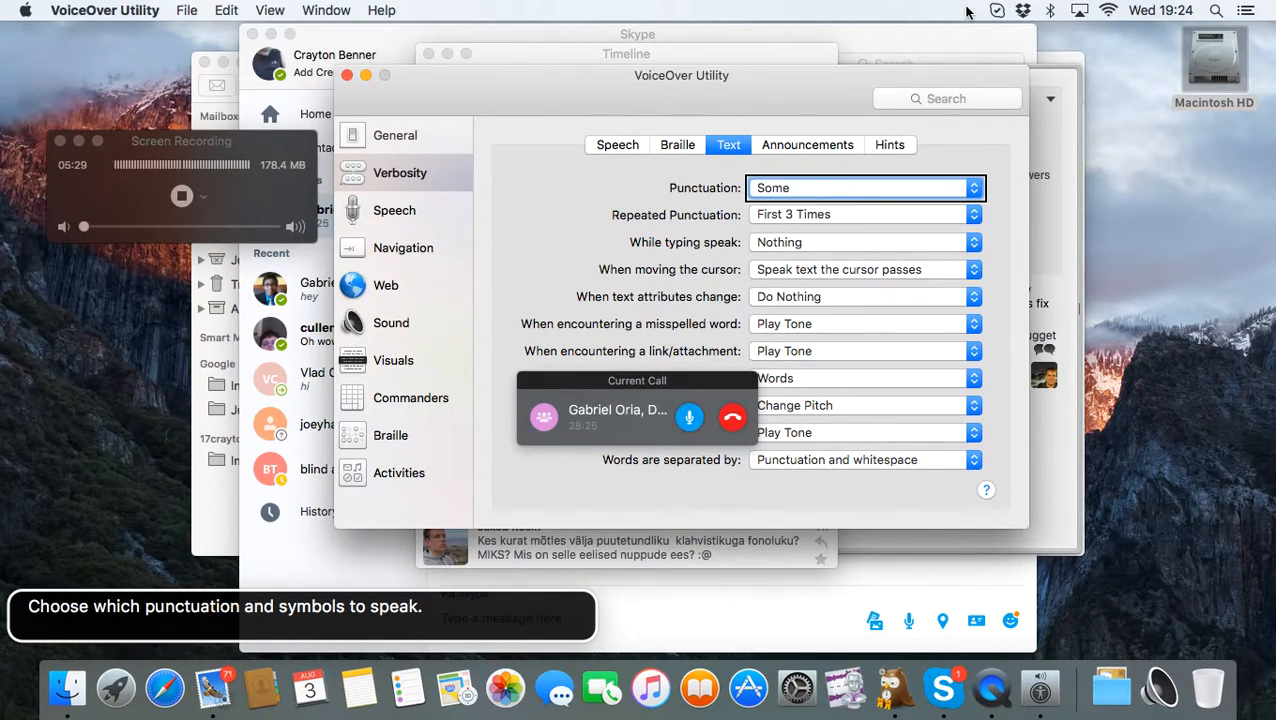
{"action": "key", "text": "ctrl+alt+space"}
{"action": "key", "text": "Up"}
{"action": "key", "text": "Up"}
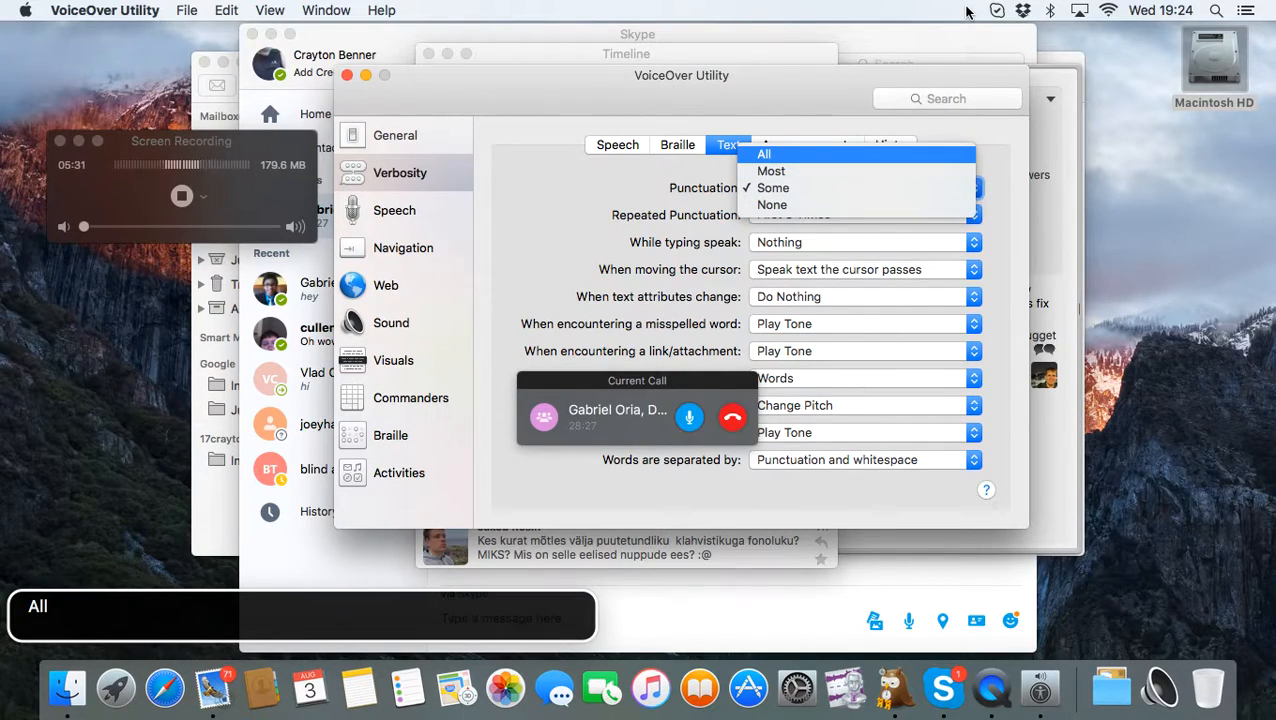
{"action": "key", "text": "Down"}
{"action": "key", "text": "Down"}
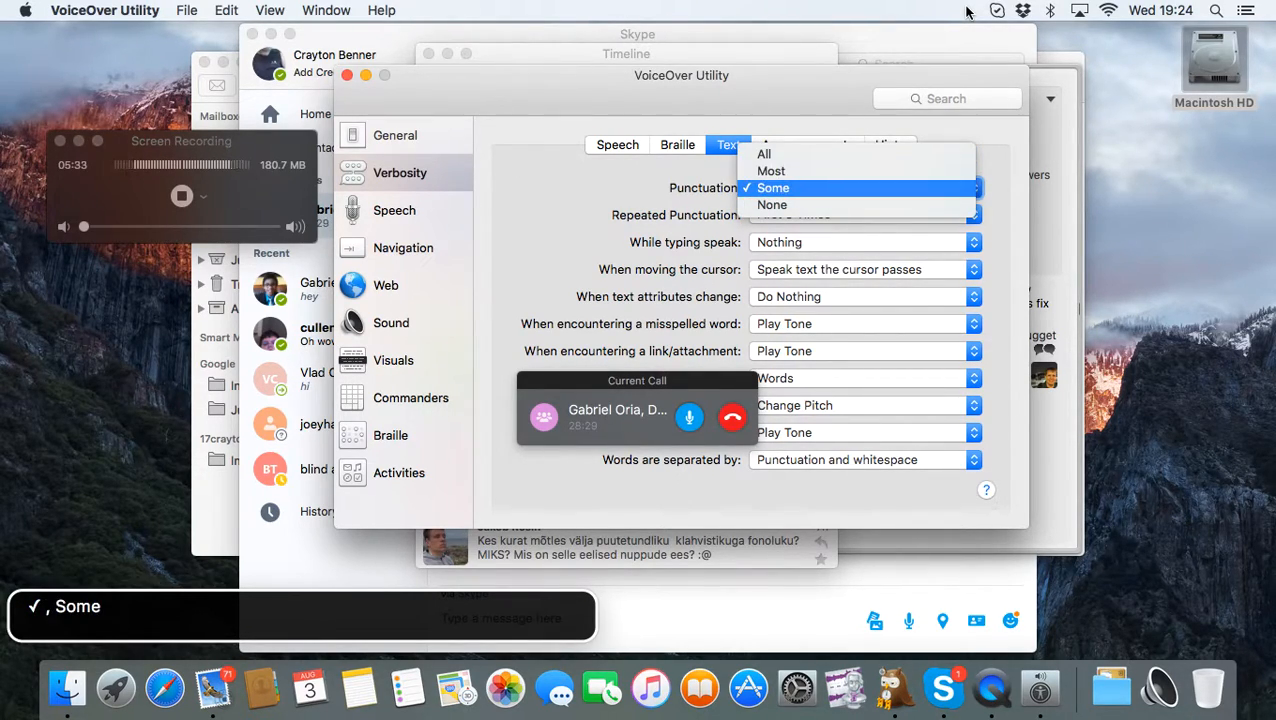
{"action": "key", "text": "Down"}
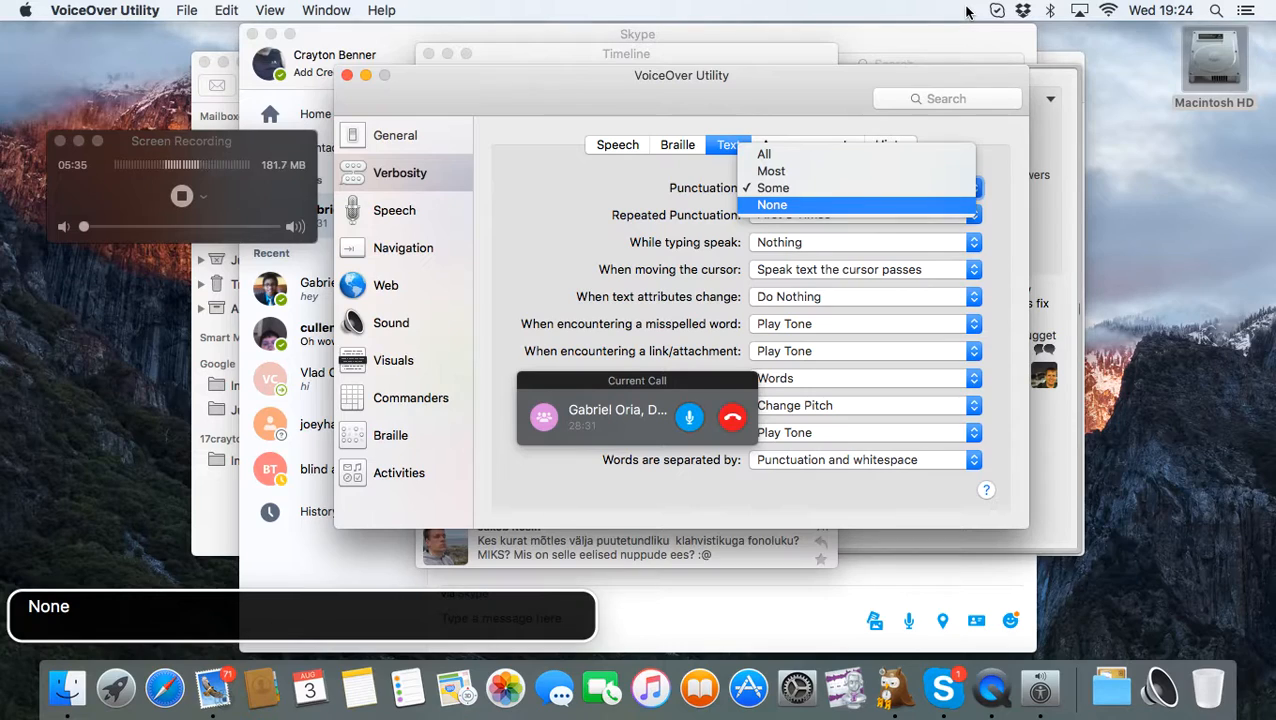
{"action": "key", "text": "Escape"}
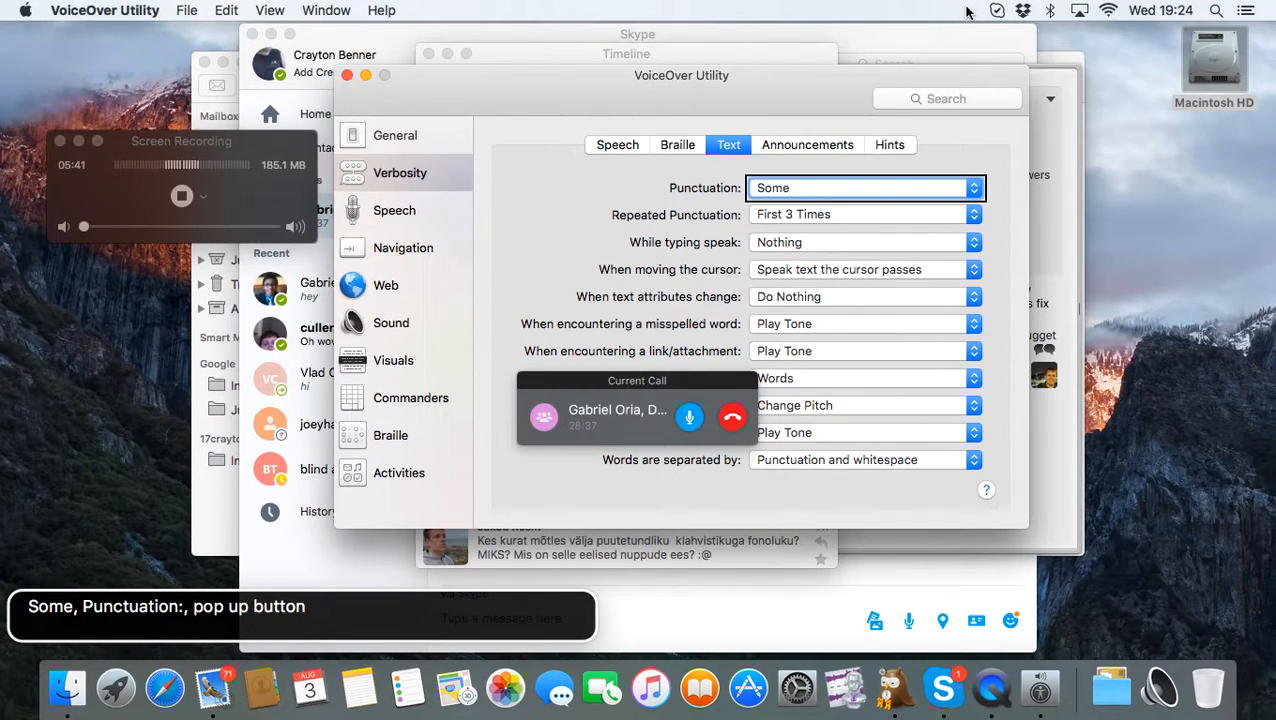
- Review the Repeated Punctuation setting and the typing feedback setting for While typing speak
{"action": "key", "text": "ctrl+alt+Right"}
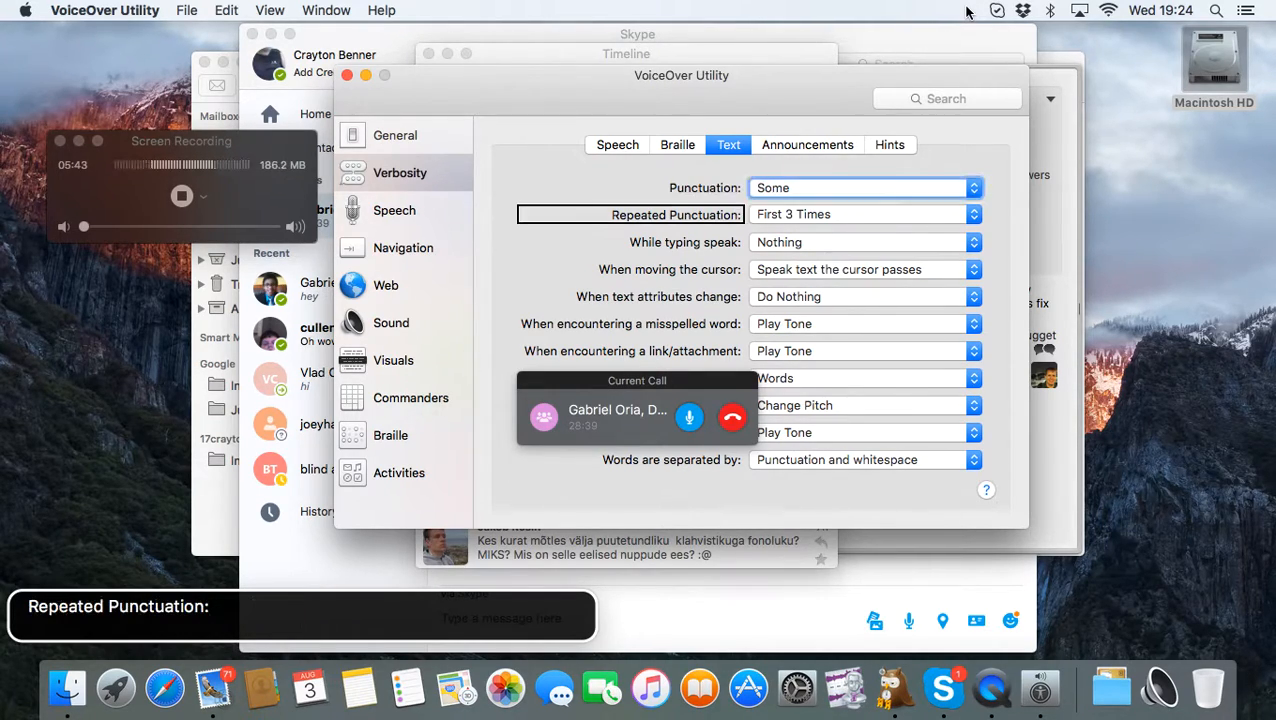
{"action": "key", "text": "ctrl+alt+Right"}
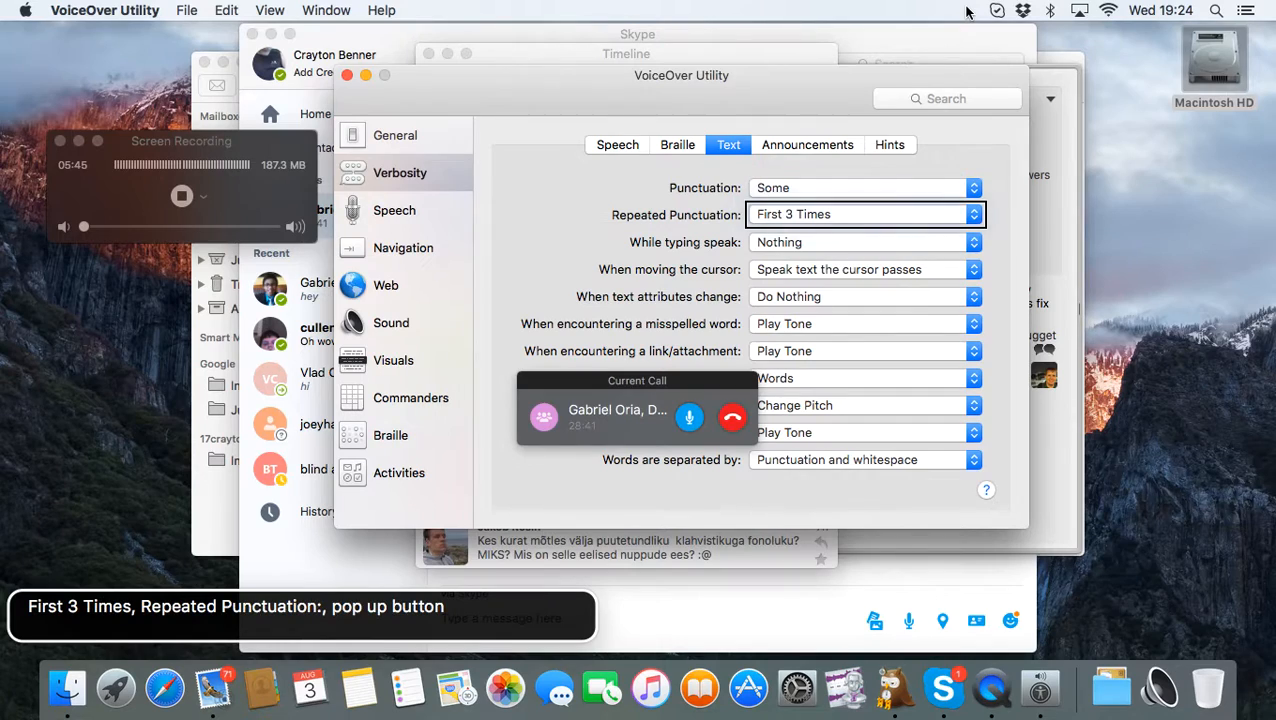
{"action": "key", "text": "ctrl+alt+Right"}
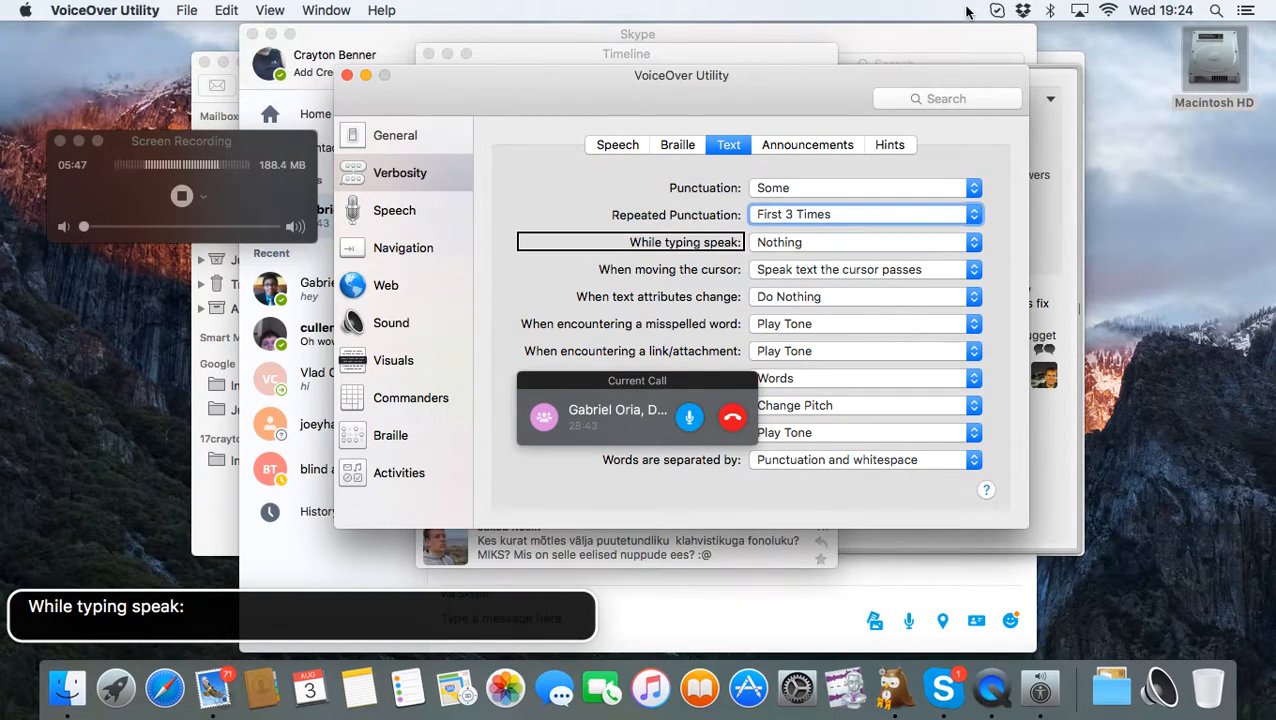
{"action": "key", "text": "ctrl+alt+Right"}
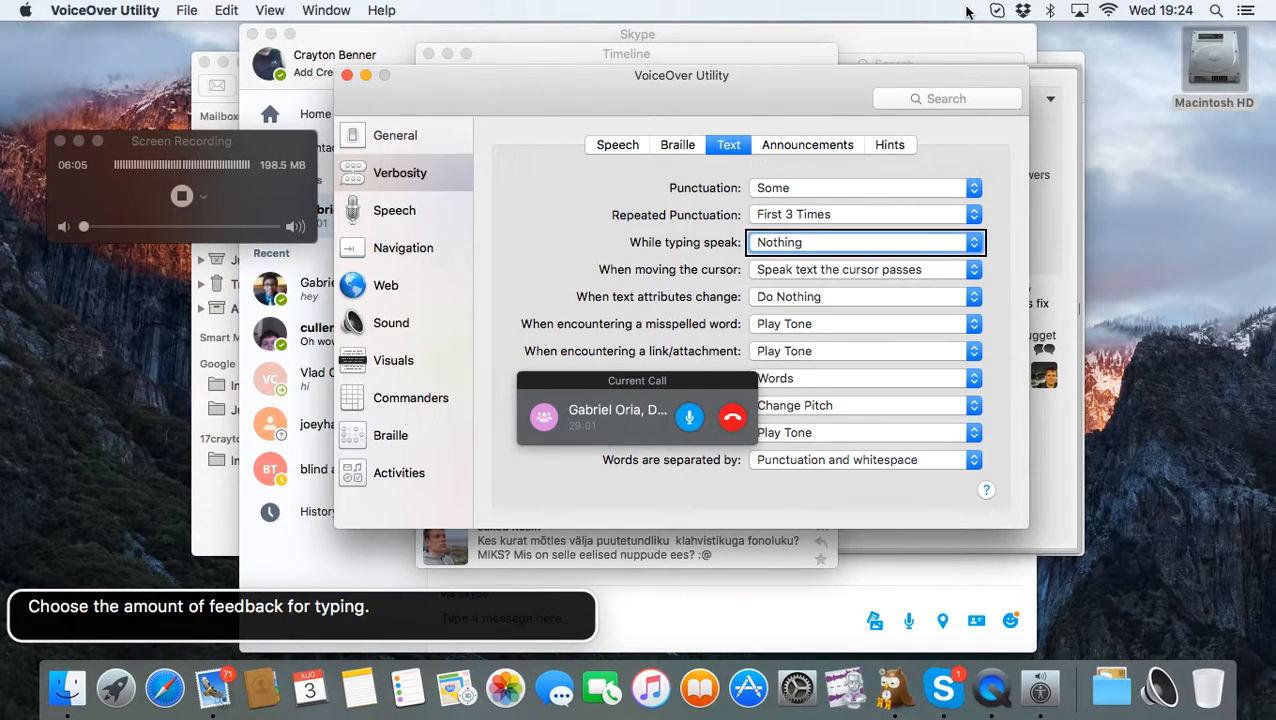
- Compare the two speech options for moving the cursor, then dismiss them without choosing another one
{"action": "key", "text": "ctrl+alt+Right"}
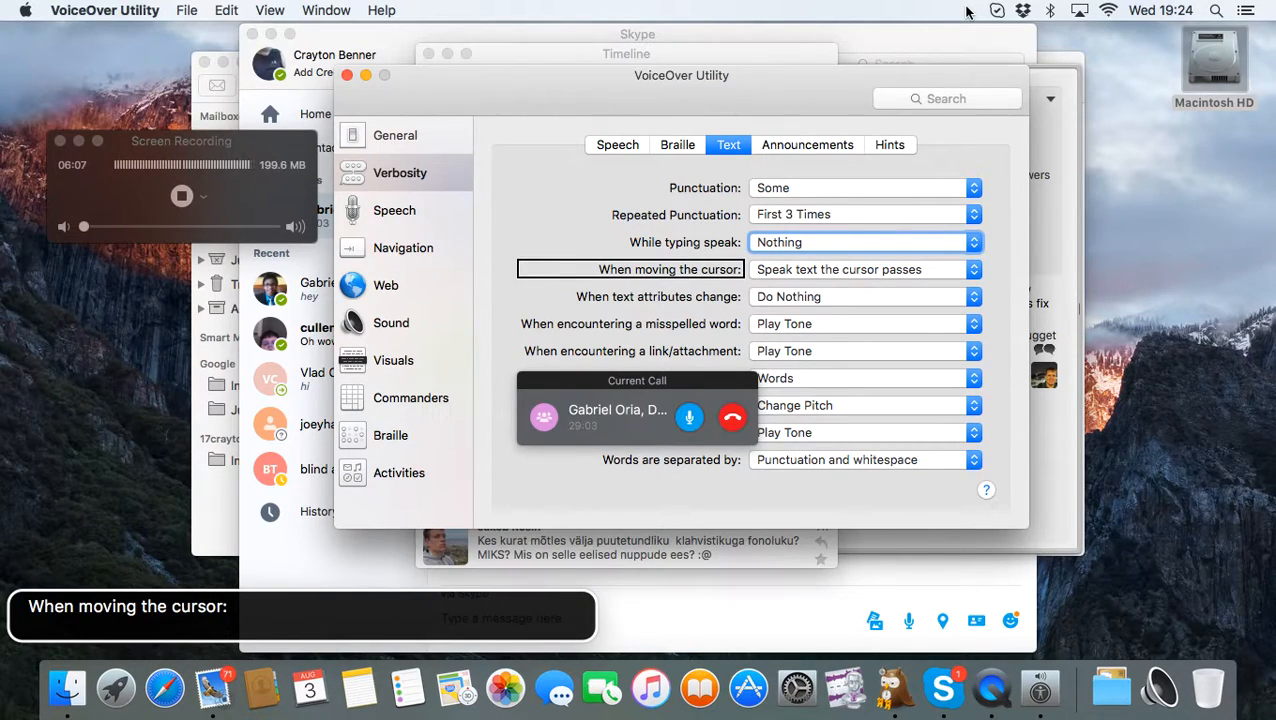
{"action": "key", "text": "ctrl+alt+Right"}
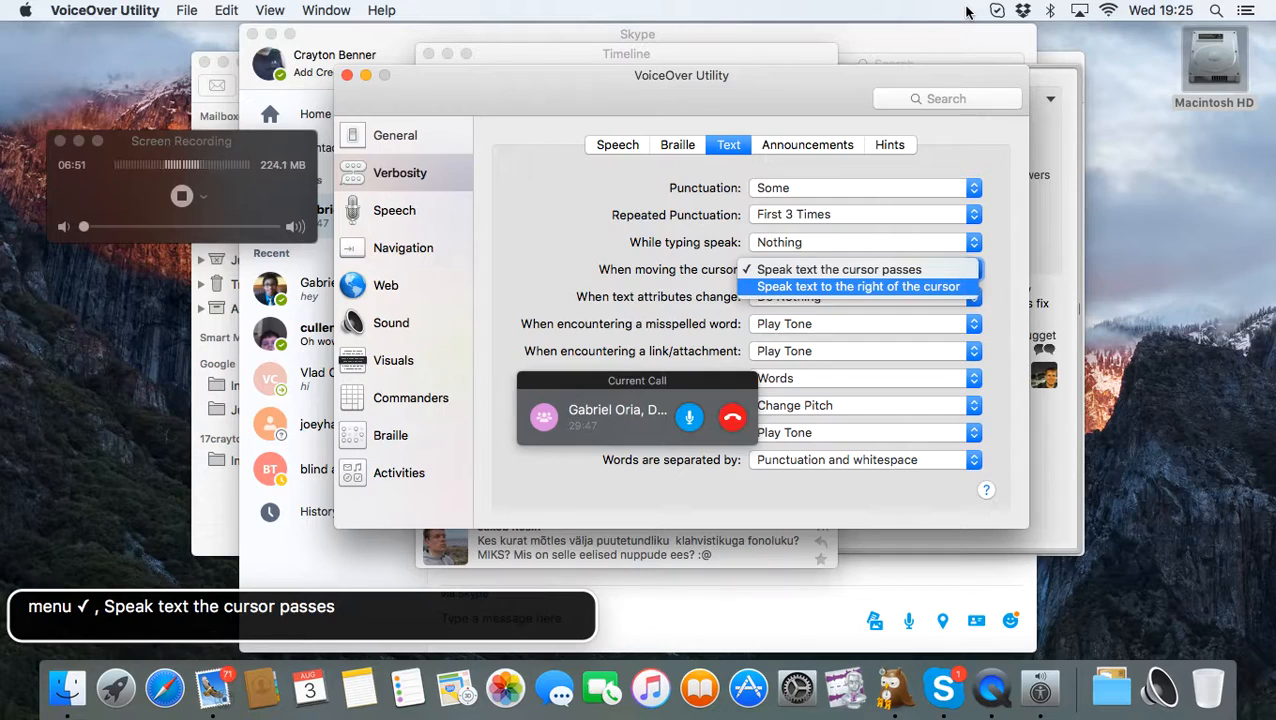
{"action": "key", "text": "Up"}
{"action": "key", "text": "Down"}
{"action": "key", "text": "Up"}
{"action": "key", "text": "Down"}
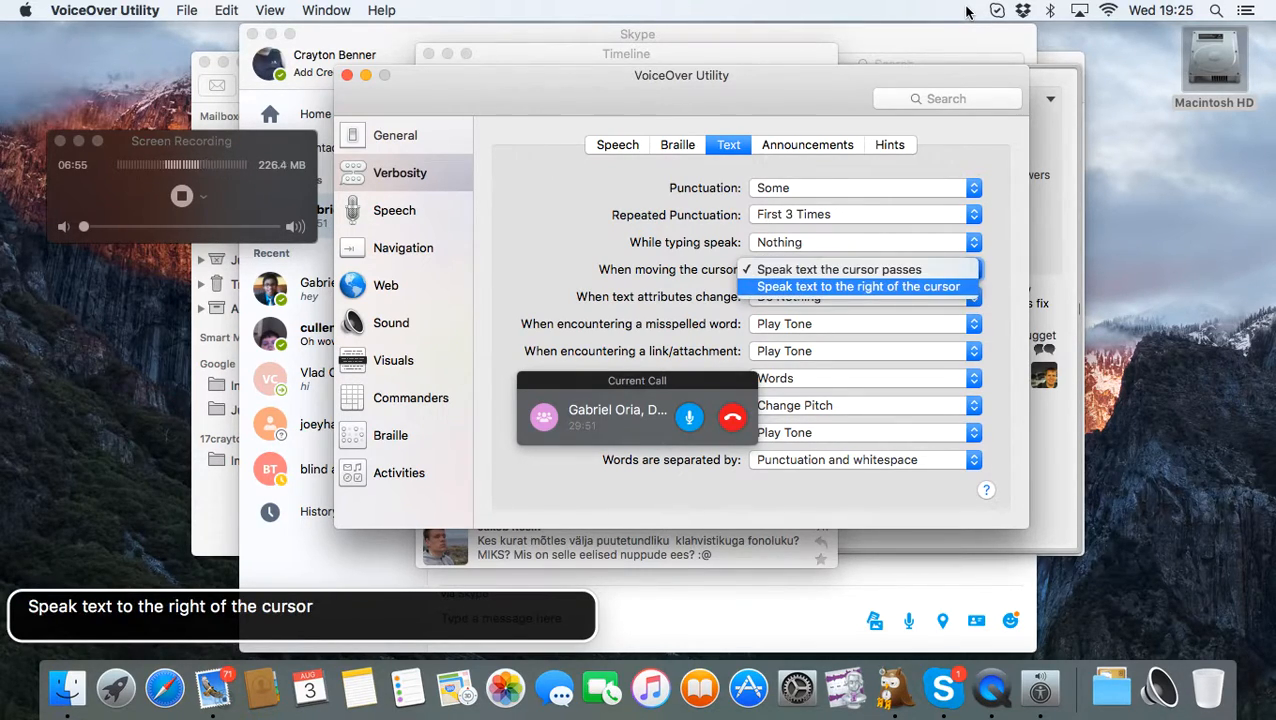
{"action": "key", "text": "Escape"}
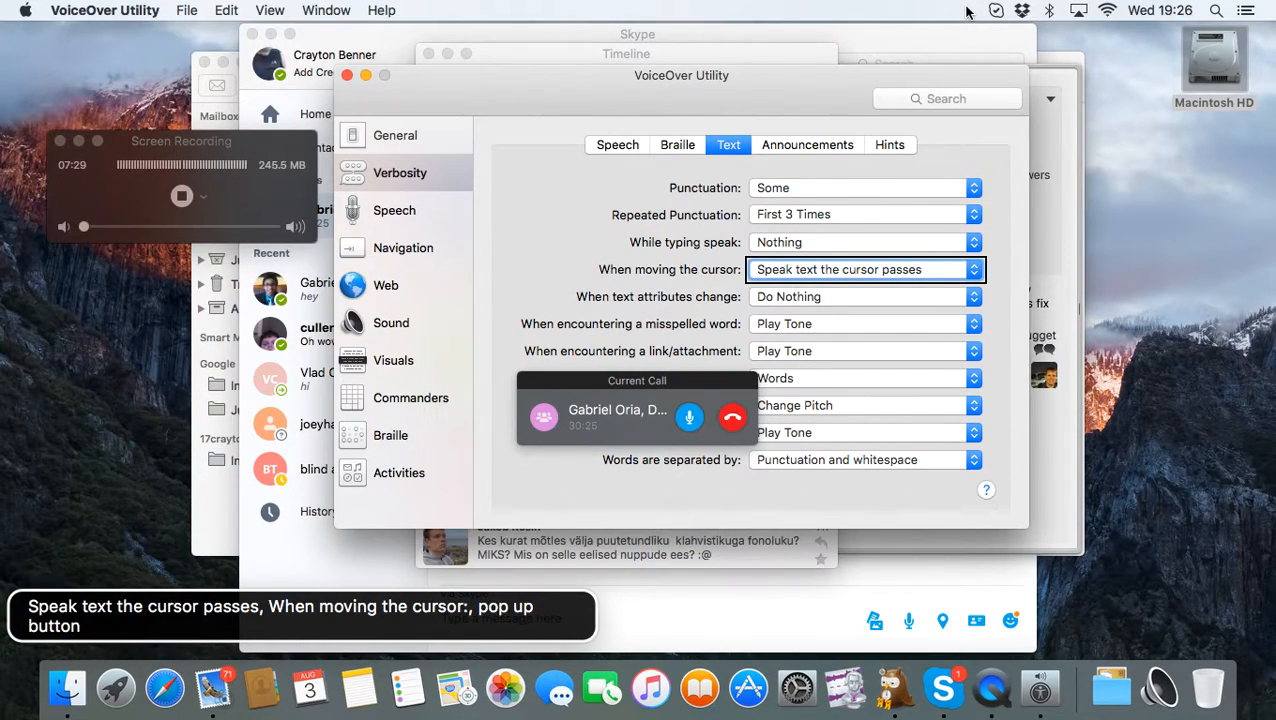
- Review the options for text attribute changes from Do Nothing to Speak Attributes, then dismiss them
{"action": "key", "text": "ctrl+alt+Right"}
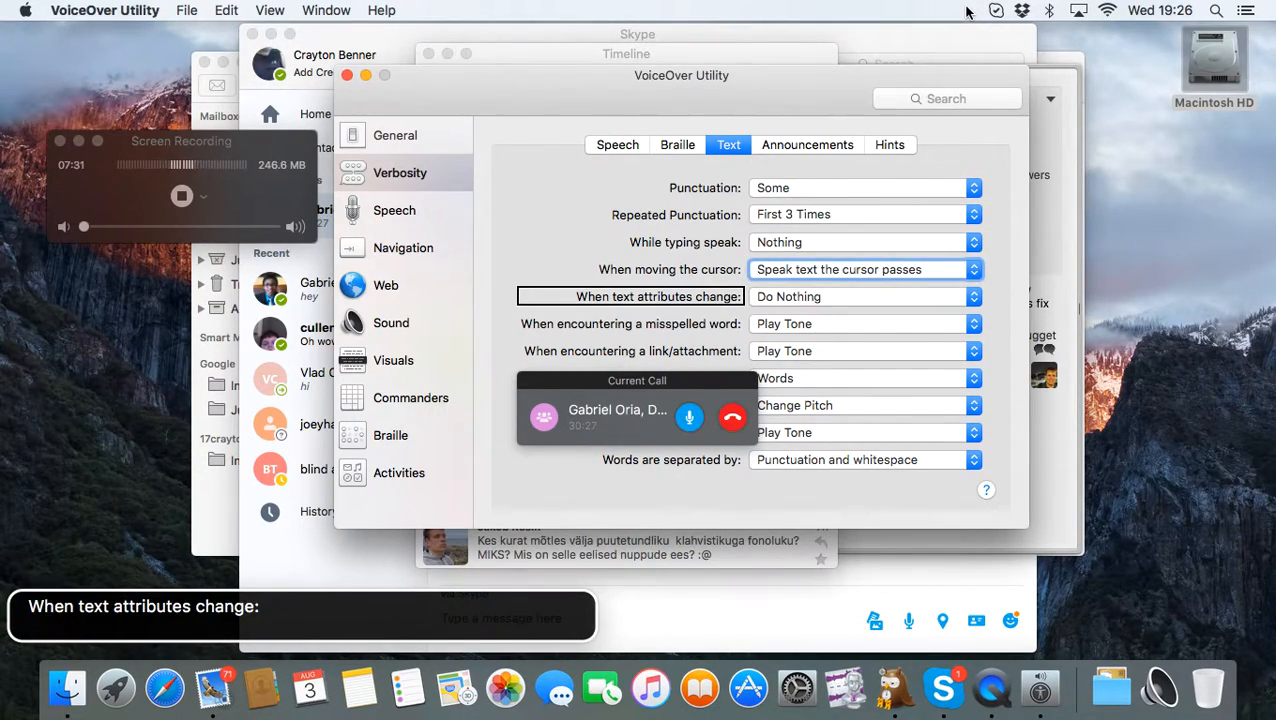
{"action": "key", "text": "ctrl+alt+Right"}
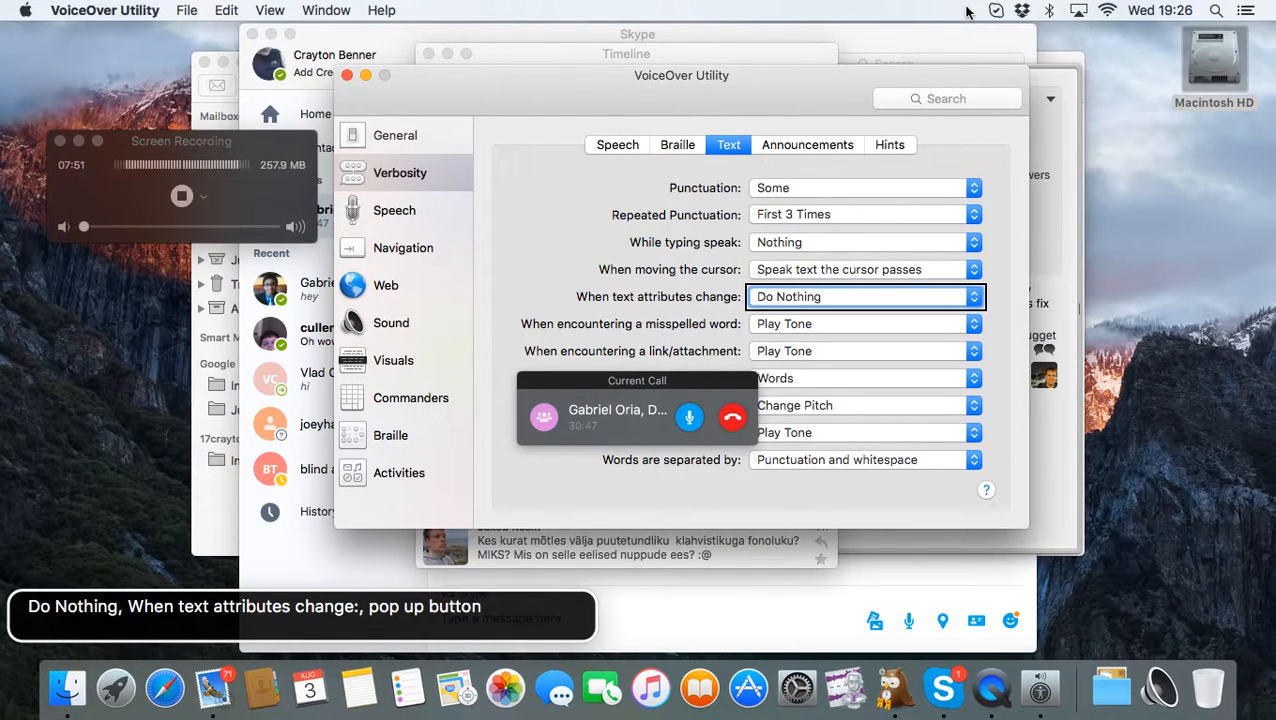
{"action": "key", "text": "ctrl+alt+space"}
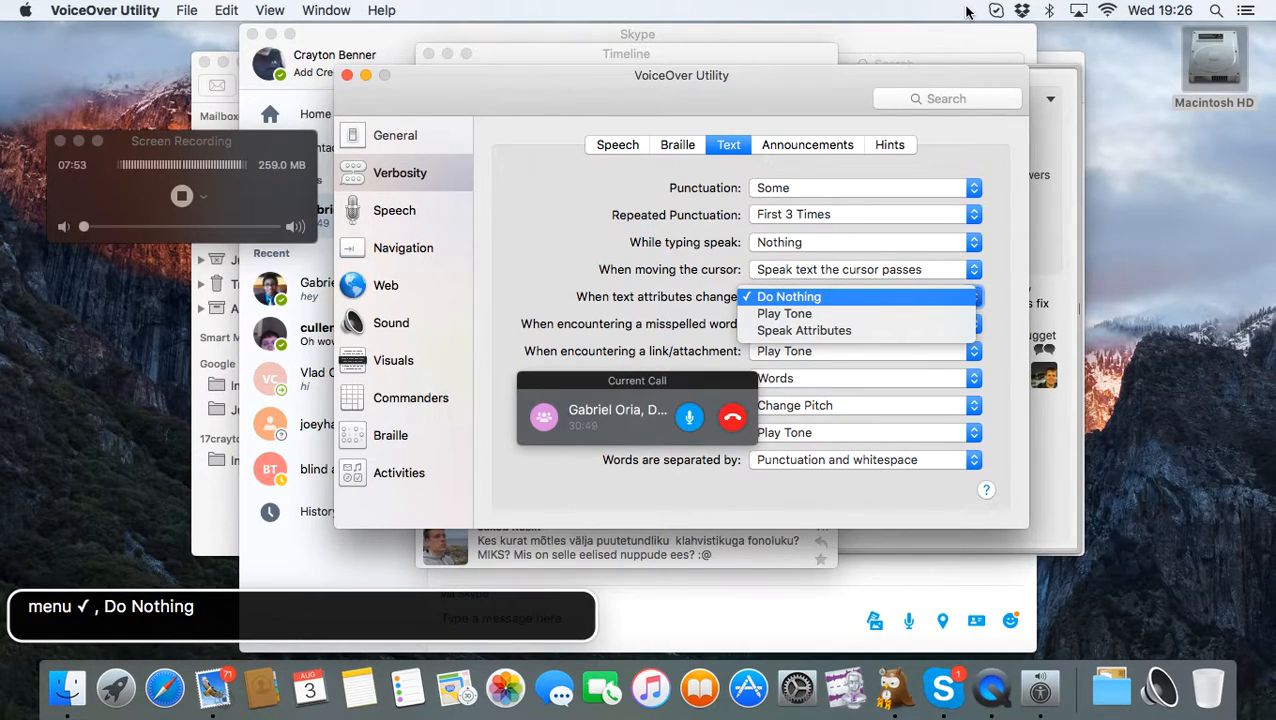
{"action": "key", "text": "Down"}
{"action": "key", "text": "Down"}
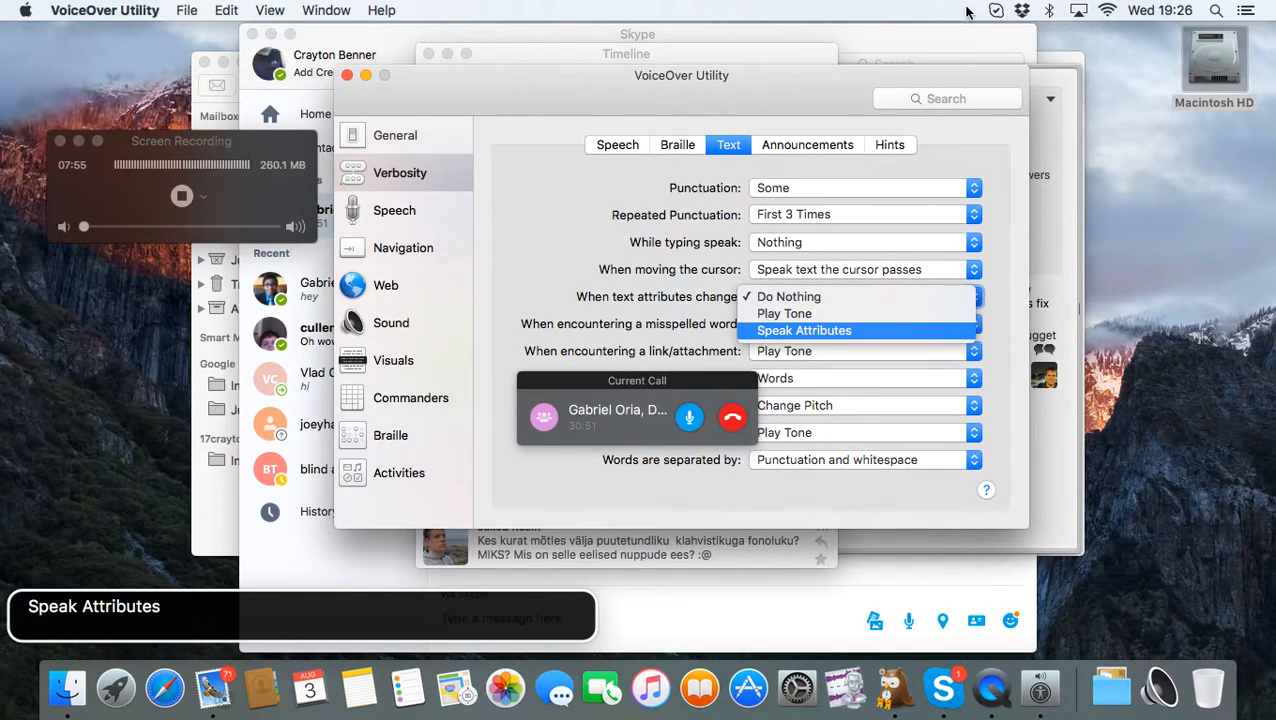
{"action": "key", "text": "Escape"}
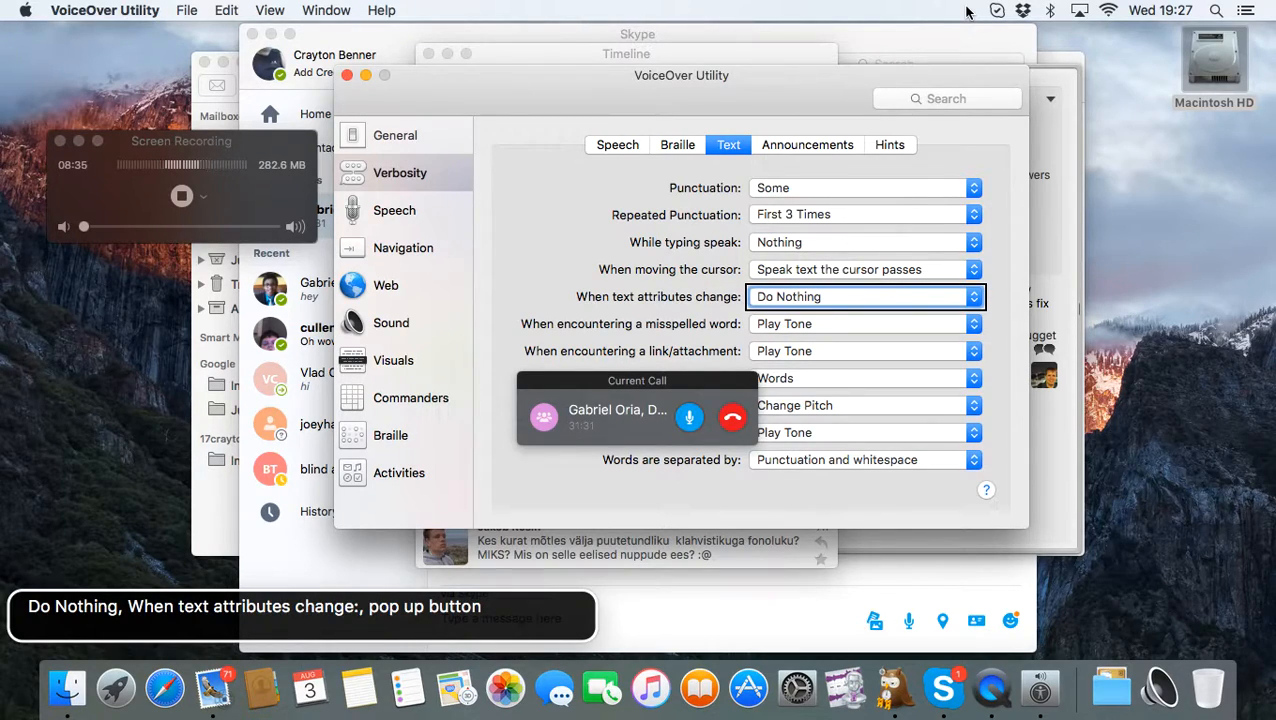
- Check the misspelled word setting and review the link/attachment options, keeping Play Tone for links and attachments
{"action": "key", "text": "ctrl+alt+Right"}
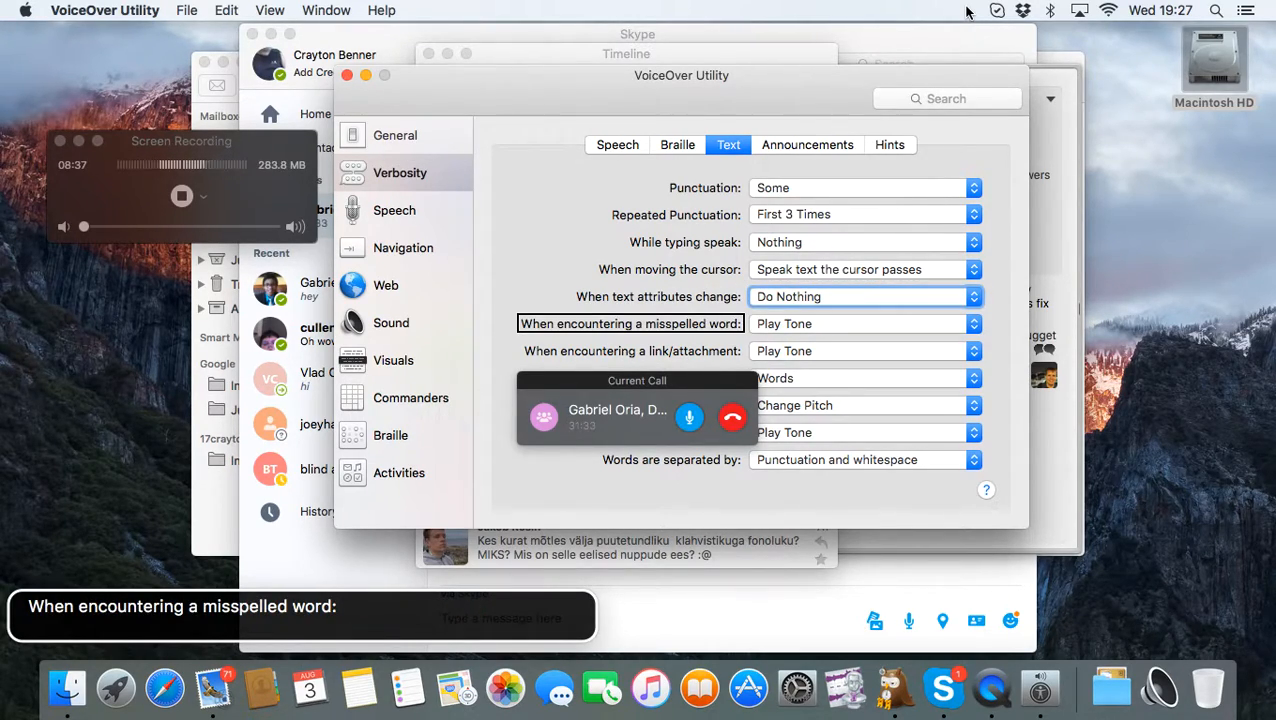
{"action": "key", "text": "ctrl+alt+Right"}
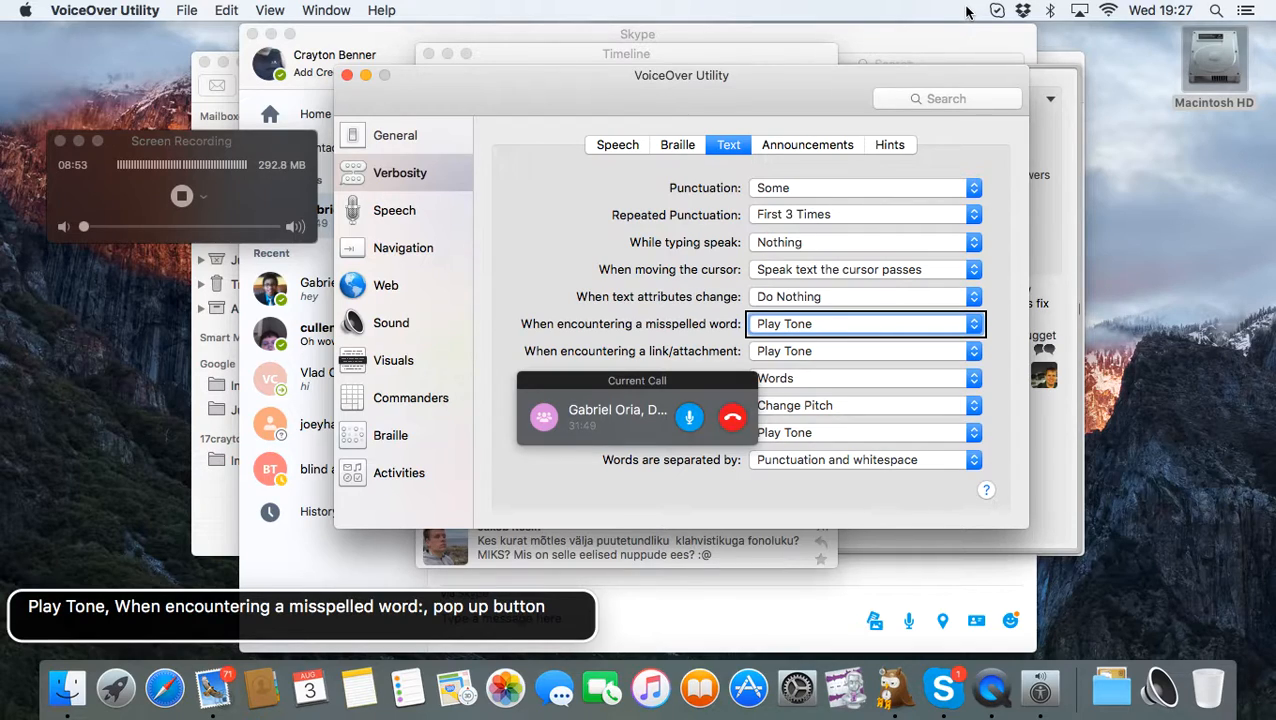
{"action": "key", "text": "ctrl+alt+Right"}
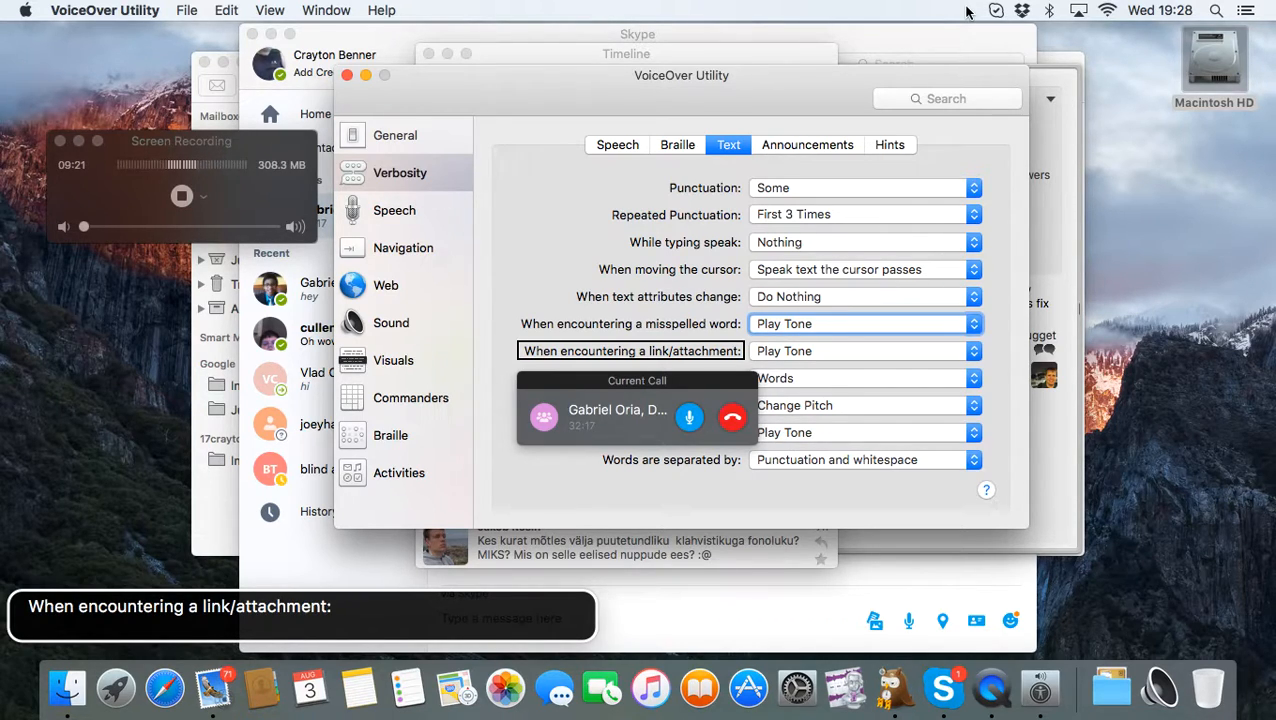
{"action": "key", "text": "ctrl+alt+Right"}
{"action": "key", "text": "ctrl+alt+space"}
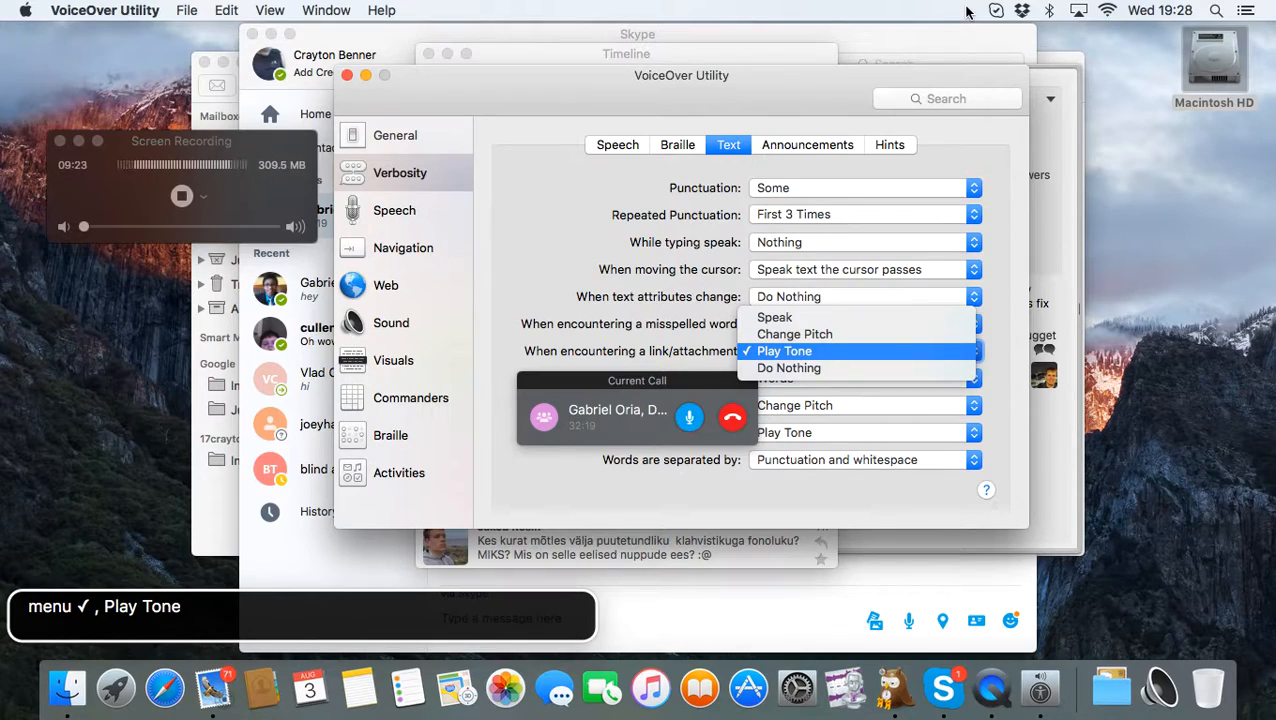
{"action": "key", "text": "Up"}
{"action": "key", "text": "Up"}
{"action": "key", "text": "Up"}
{"action": "key", "text": "Down"}
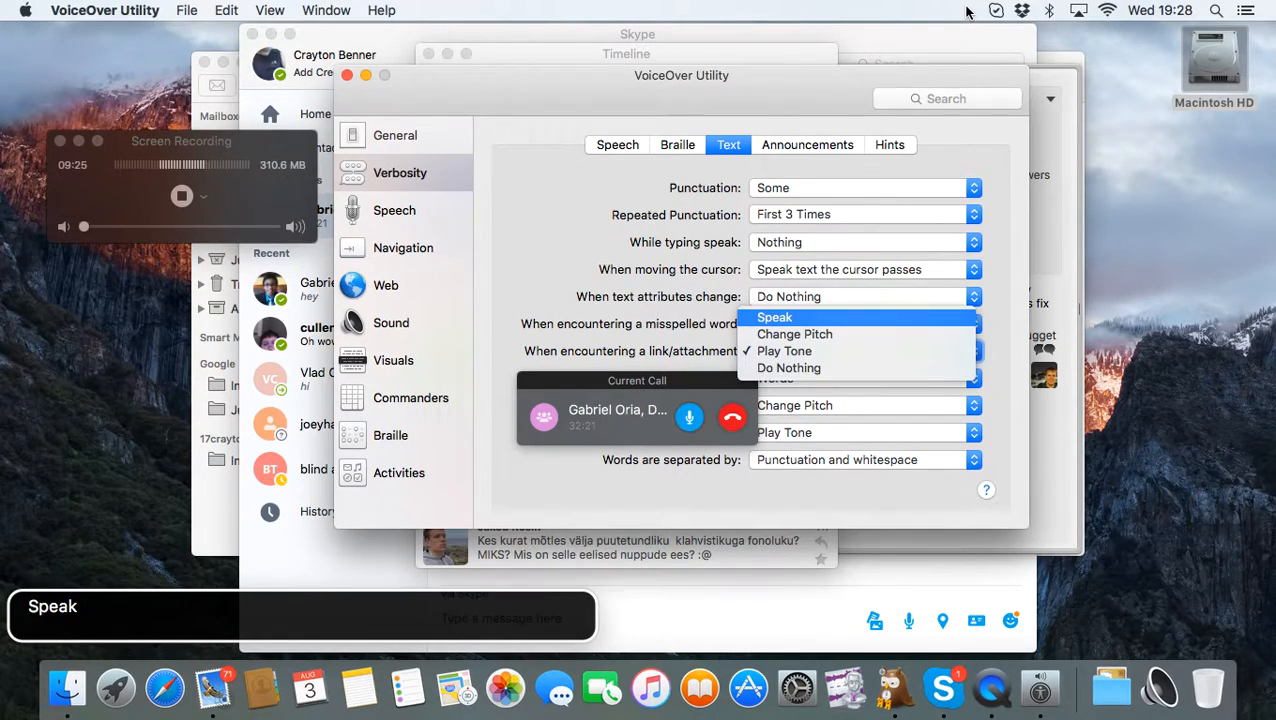
{"action": "key", "text": "Down"}
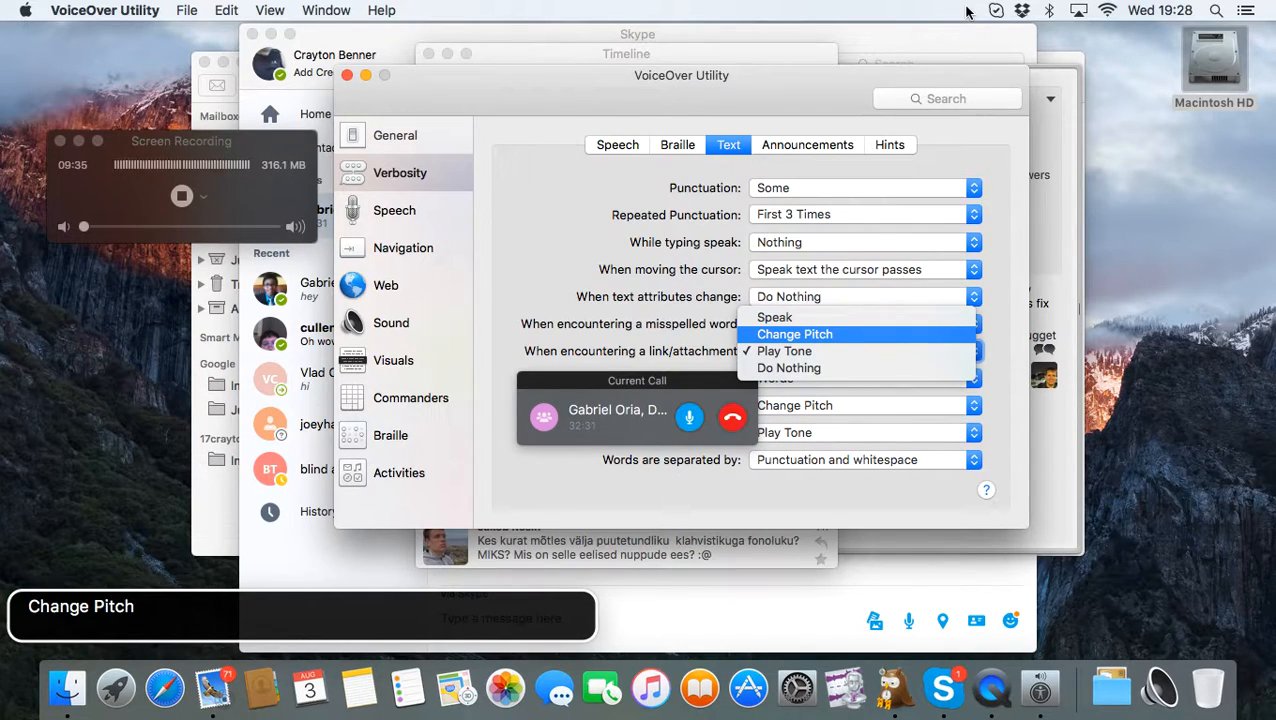
{"action": "key", "text": "Down"}
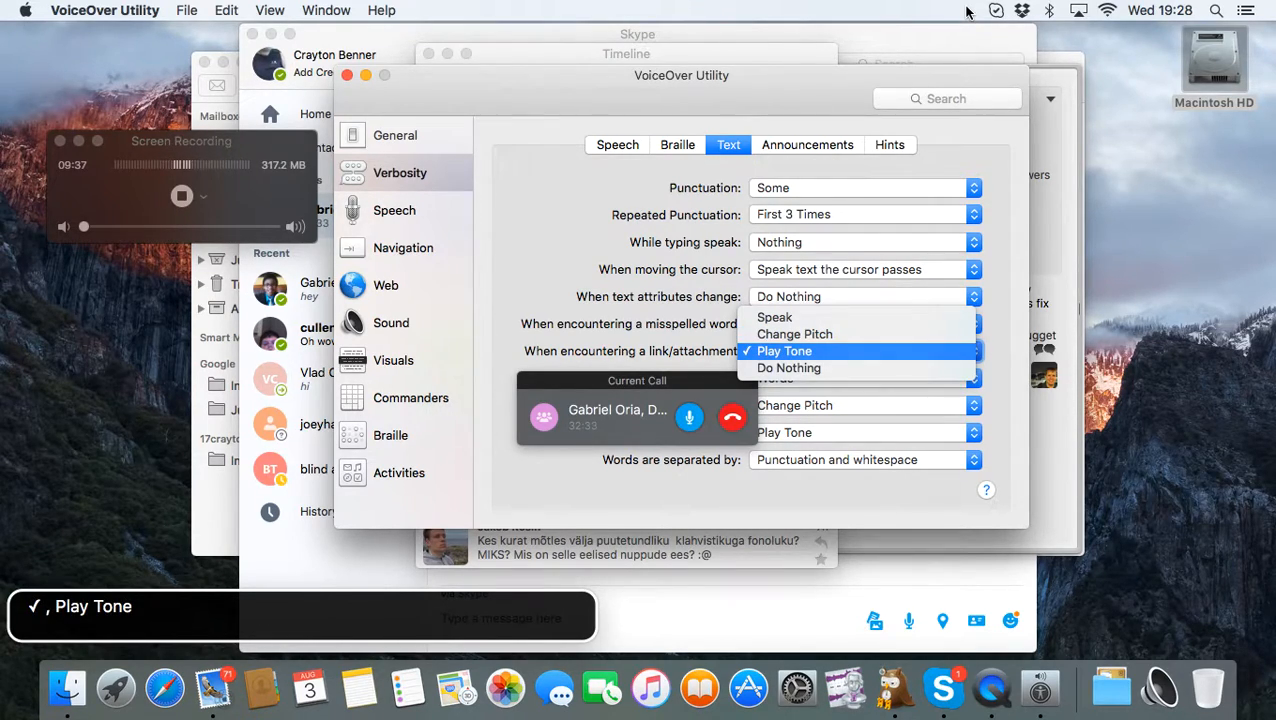
{"action": "key", "text": "Return"}
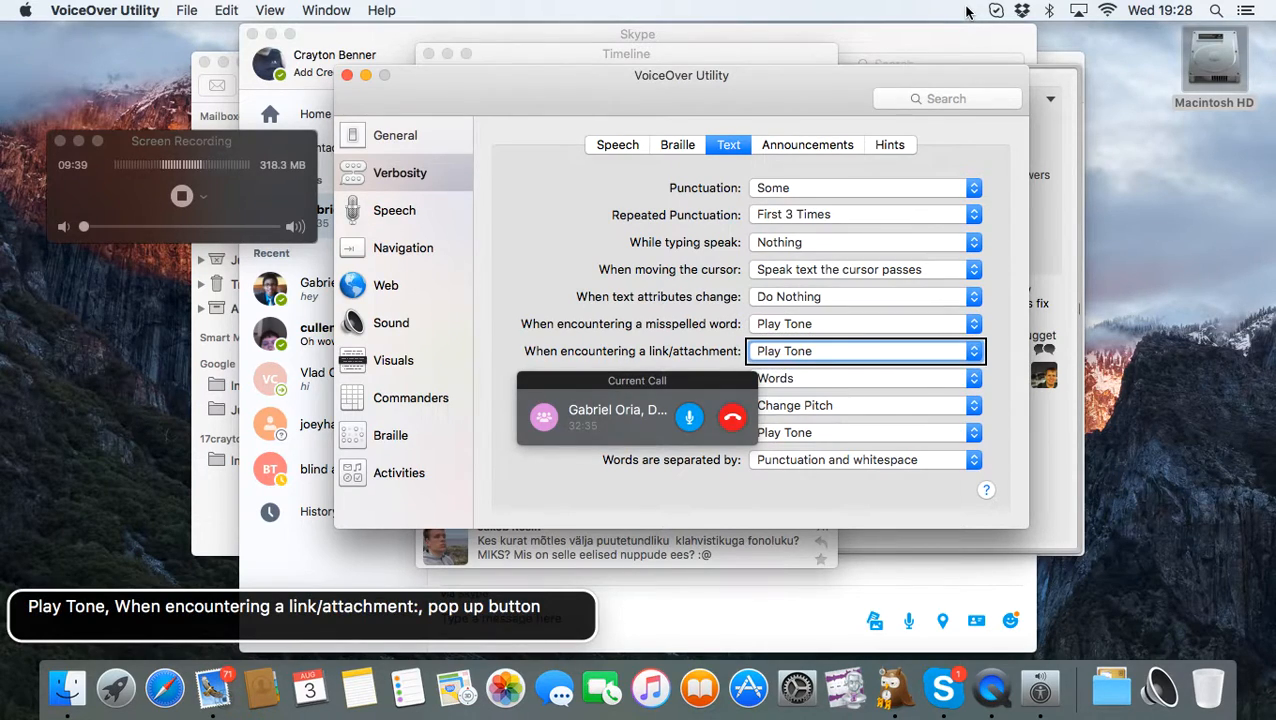
- Review the settings for reading numbers, reading capital letters, deleting text and separating words
{"action": "key", "text": "ctrl+alt+Right"}
{"action": "key", "text": "ctrl+alt+Right"}
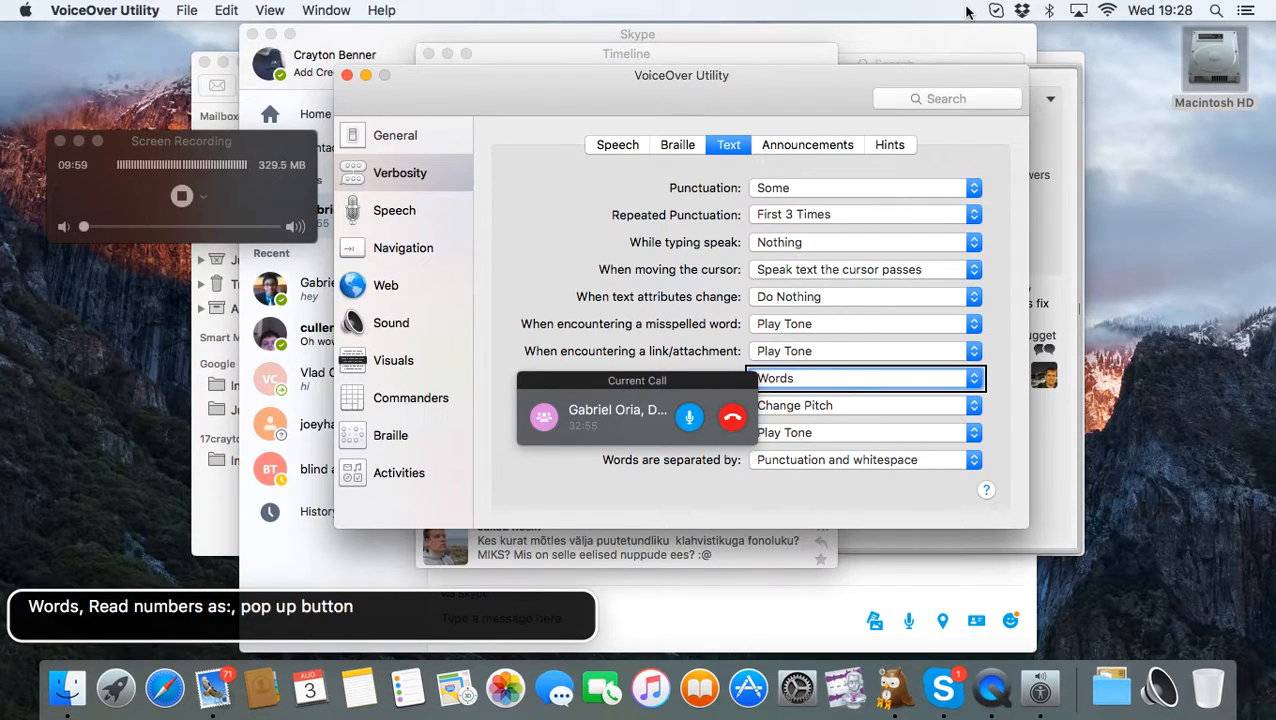
{"action": "key", "text": "ctrl+alt+Right"}
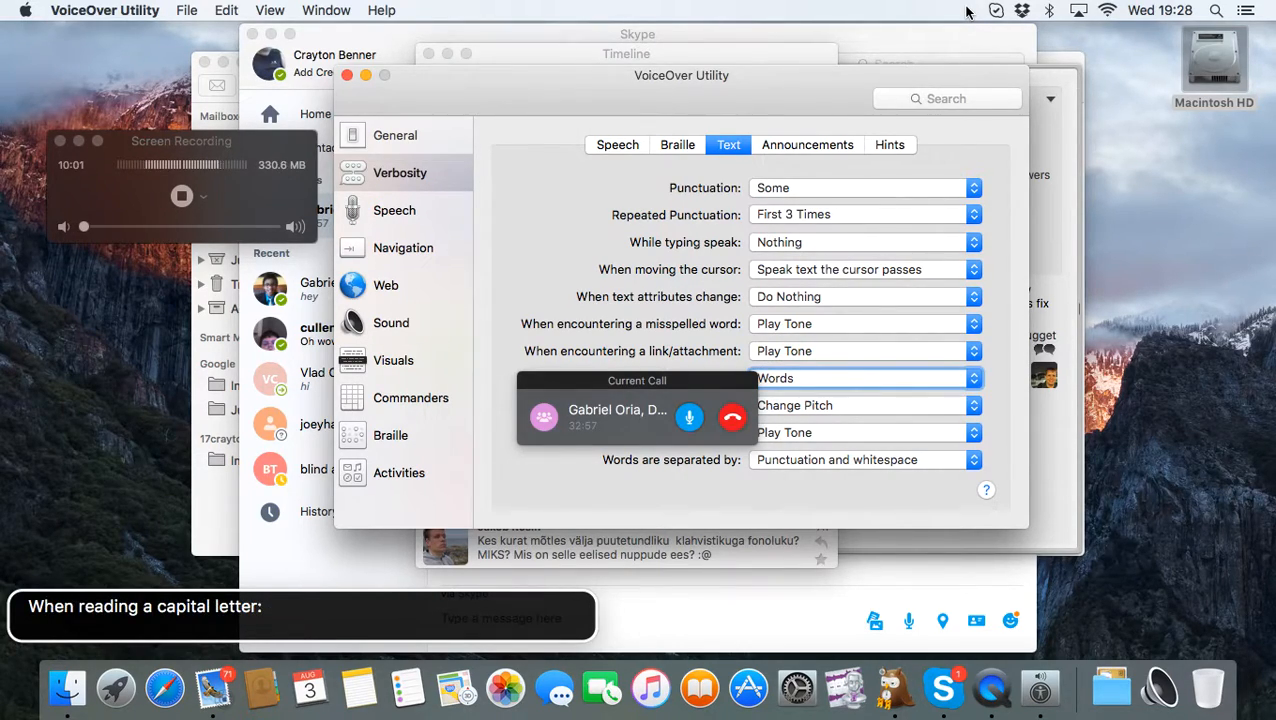
{"action": "key", "text": "ctrl+alt+Right"}
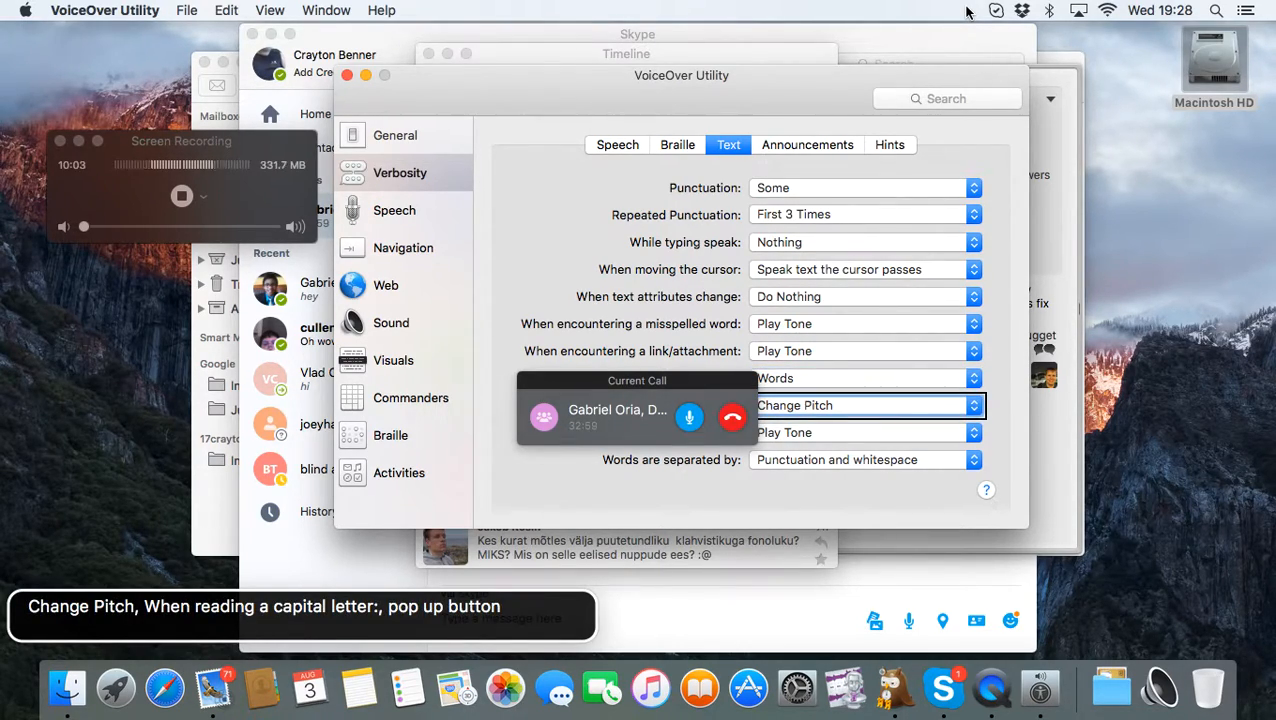
{"action": "key", "text": "ctrl+alt+Right"}
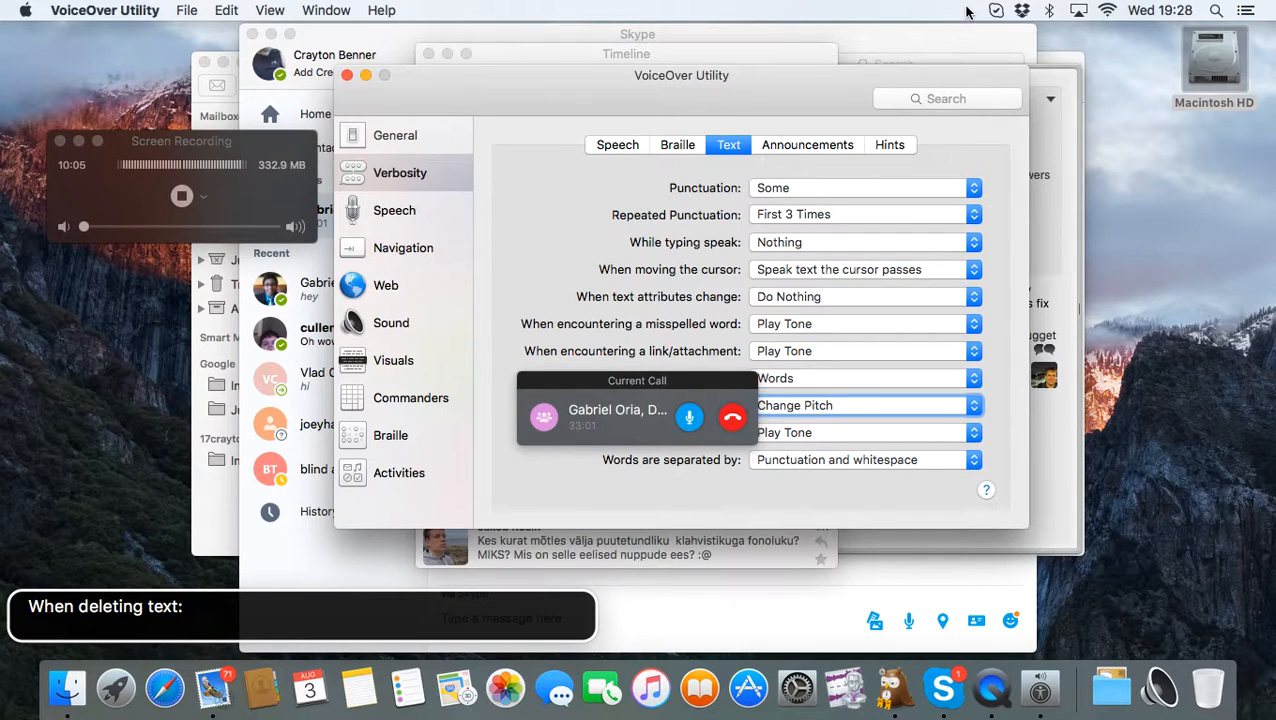
{"action": "key", "text": "ctrl+alt+Right"}
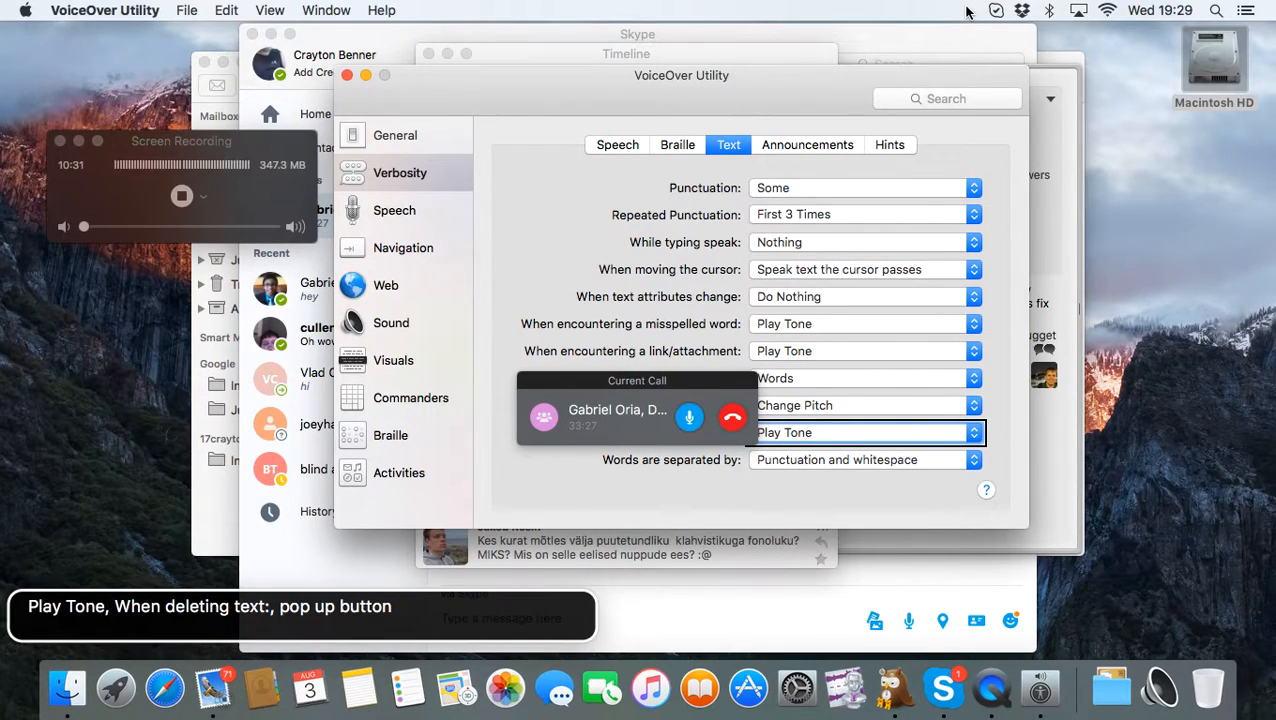
{"action": "key", "text": "ctrl+alt+Right"}
{"action": "key", "text": "ctrl+alt+Right"}
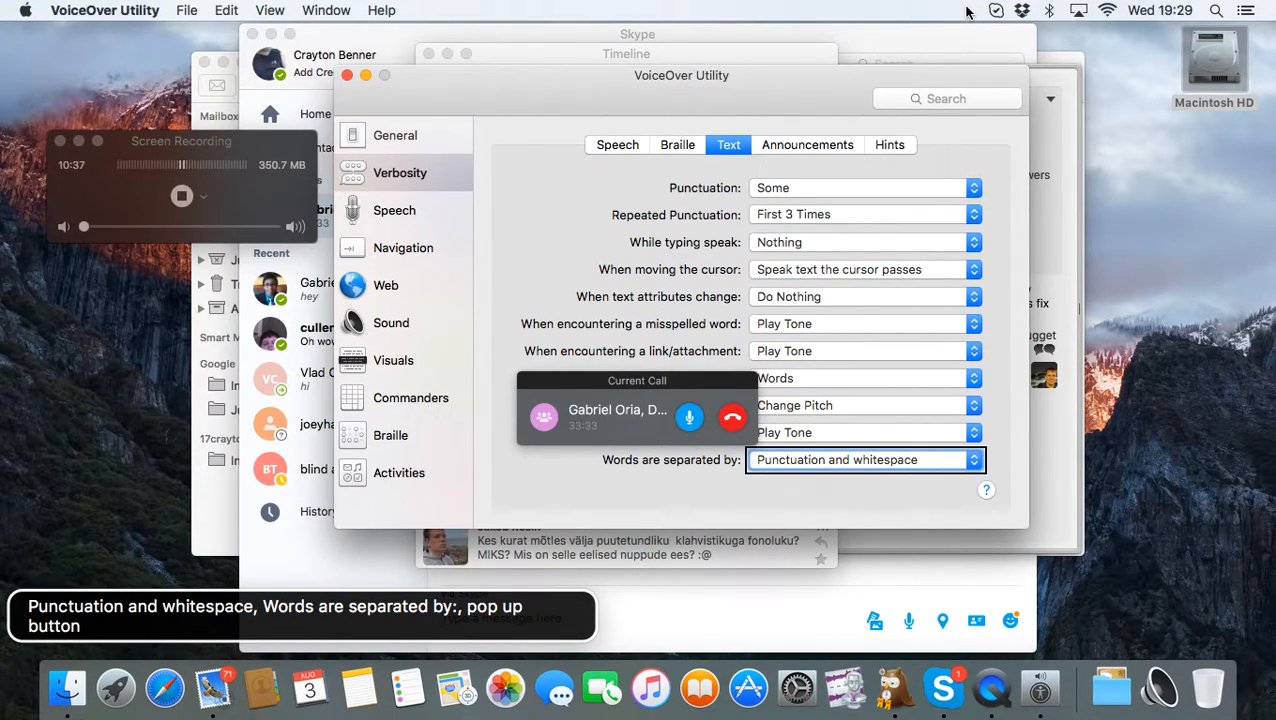
- Leave the Text verbosity settings and show the Speech category in the utility categories
{"action": "key", "text": "ctrl+alt+Right"}
{"action": "key", "text": "ctrl+alt+Right"}
{"action": "key", "text": "ctrl+alt+Right"}
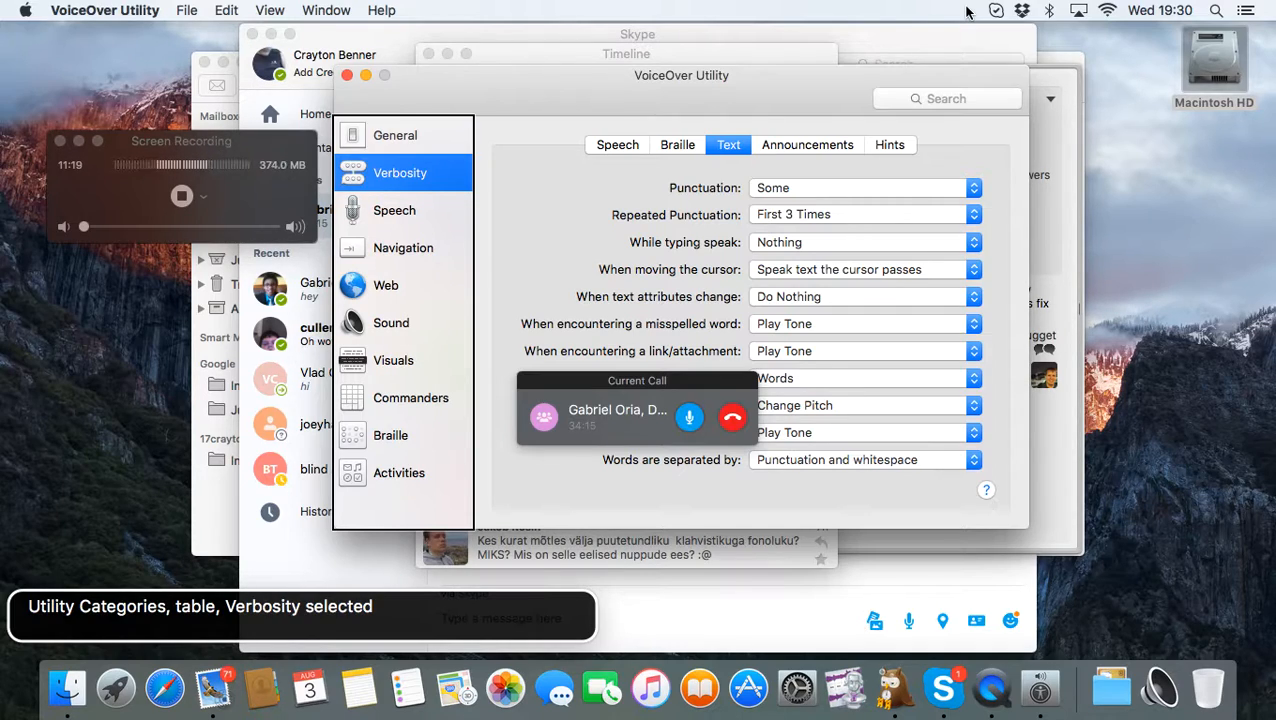
{"action": "key", "text": "Down"}
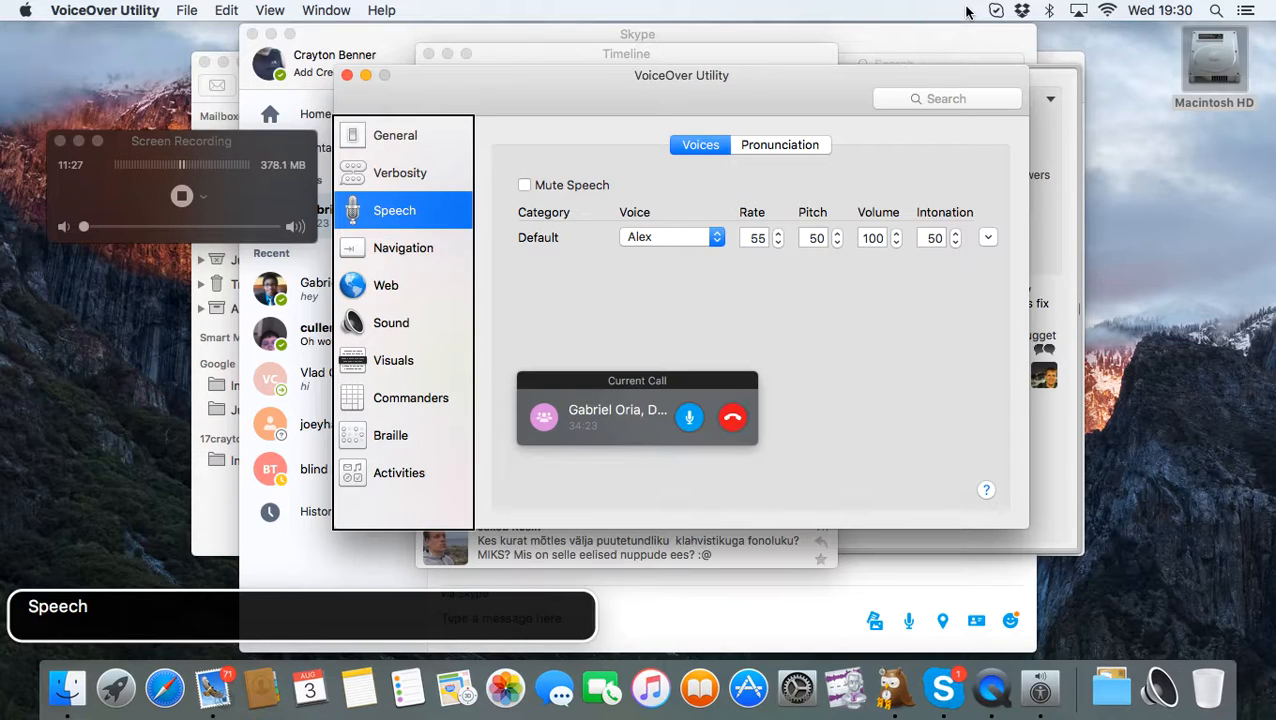
- Review the Voices and Pronunciation sections available in the Speech category
{"action": "key", "text": "ctrl+alt+Right"}
{"action": "key", "text": "ctrl+alt+Right"}
{"action": "key", "text": "ctrl+alt+Right"}
{"action": "key", "text": "ctrl+alt+Right"}
{"action": "key", "text": "ctrl+alt+Left"}
{"action": "key", "text": "ctrl+alt+Left"}
{"action": "key", "text": "ctrl+alt+Left"}
{"action": "key", "text": "ctrl+alt+Right"}
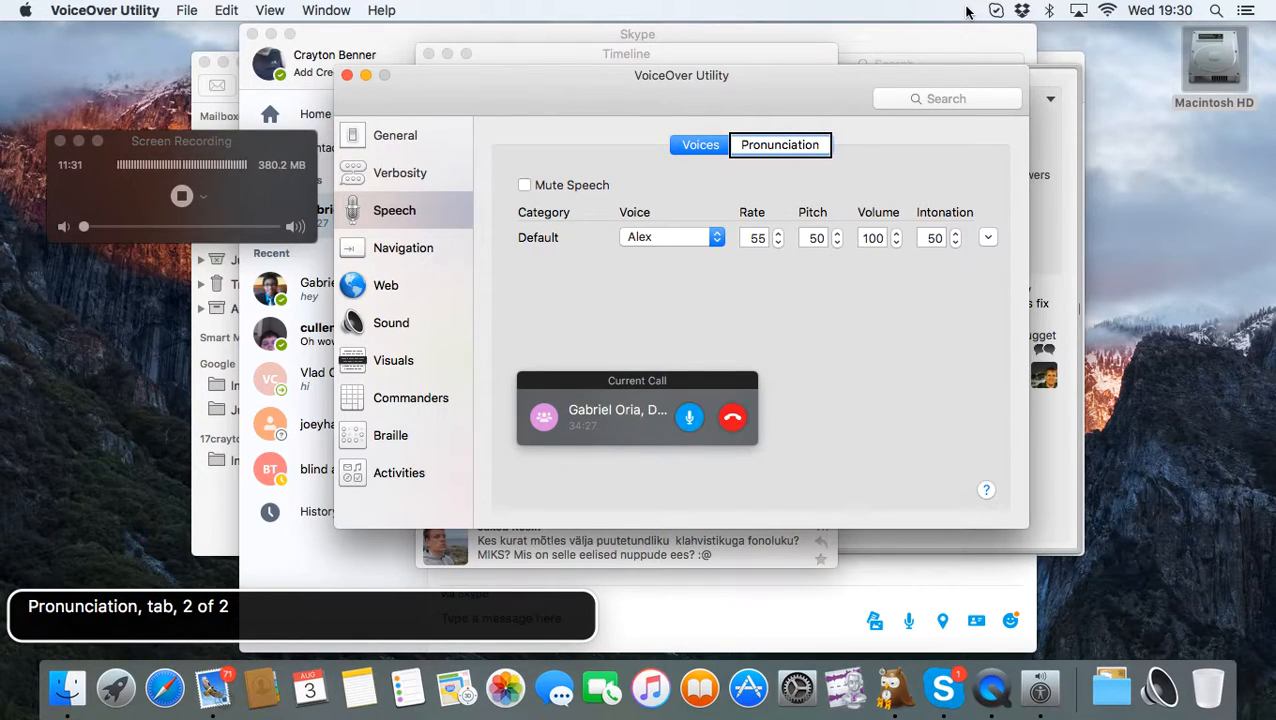
- Review the Mute Speech option and the voice table's headings from Category through Intonation
{"action": "key", "text": "ctrl+alt+Right"}
{"action": "key", "text": "ctrl+alt+Right"}
{"action": "key", "text": "ctrl+alt+Right"}
{"action": "key", "text": "ctrl+alt+Right"}
{"action": "key", "text": "ctrl+alt+Right"}
{"action": "key", "text": "ctrl+alt+Right"}
{"action": "key", "text": "ctrl+alt+Right"}
{"action": "key", "text": "ctrl+alt+Right"}
{"action": "key", "text": "ctrl+alt+Right"}
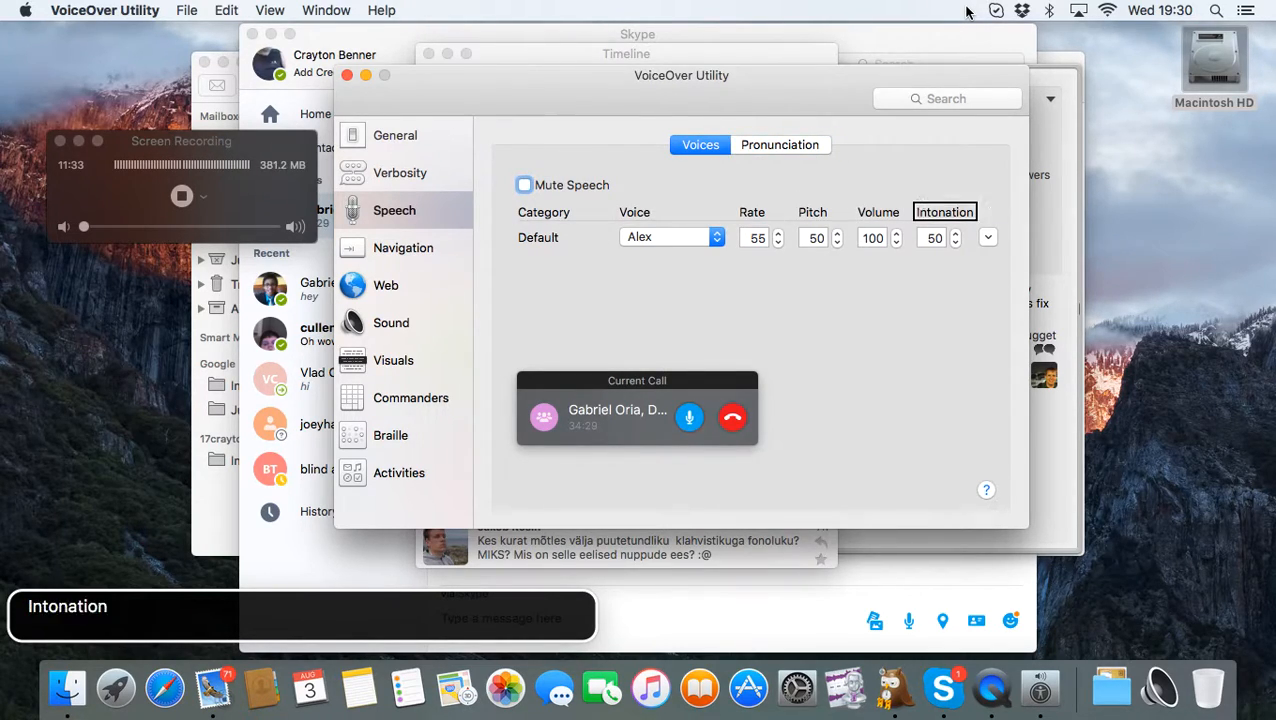
- Review the default voice's settings for voice, rate, pitch, volume and intonation, up to the additional voice options
{"action": "key", "text": "ctrl+alt+Right"}
{"action": "key", "text": "ctrl+alt+Right"}
{"action": "key", "text": "ctrl+alt+Right"}
{"action": "key", "text": "ctrl+alt+Right"}
{"action": "key", "text": "ctrl+alt+Right"}
{"action": "key", "text": "ctrl+alt+Right"}
{"action": "key", "text": "ctrl+alt+Right"}
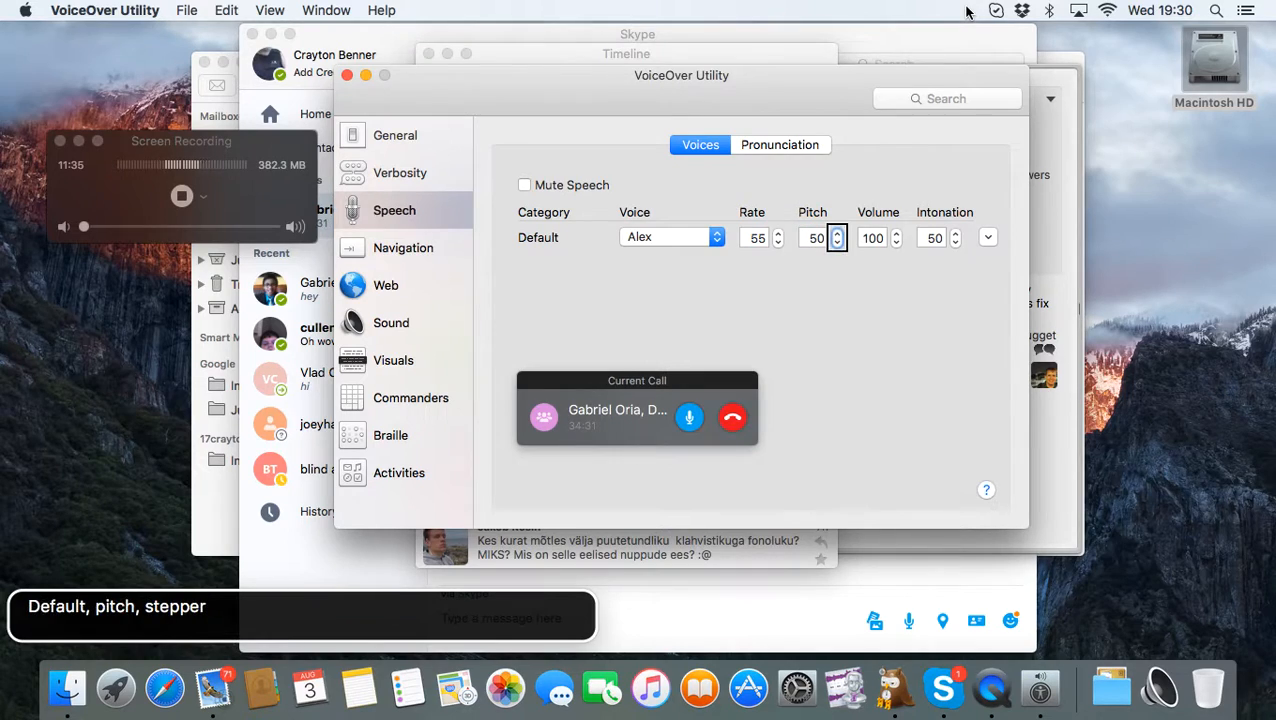
{"action": "key", "text": "ctrl+alt+Right"}
{"action": "key", "text": "ctrl+alt+Right"}
{"action": "key", "text": "ctrl+alt+Left"}
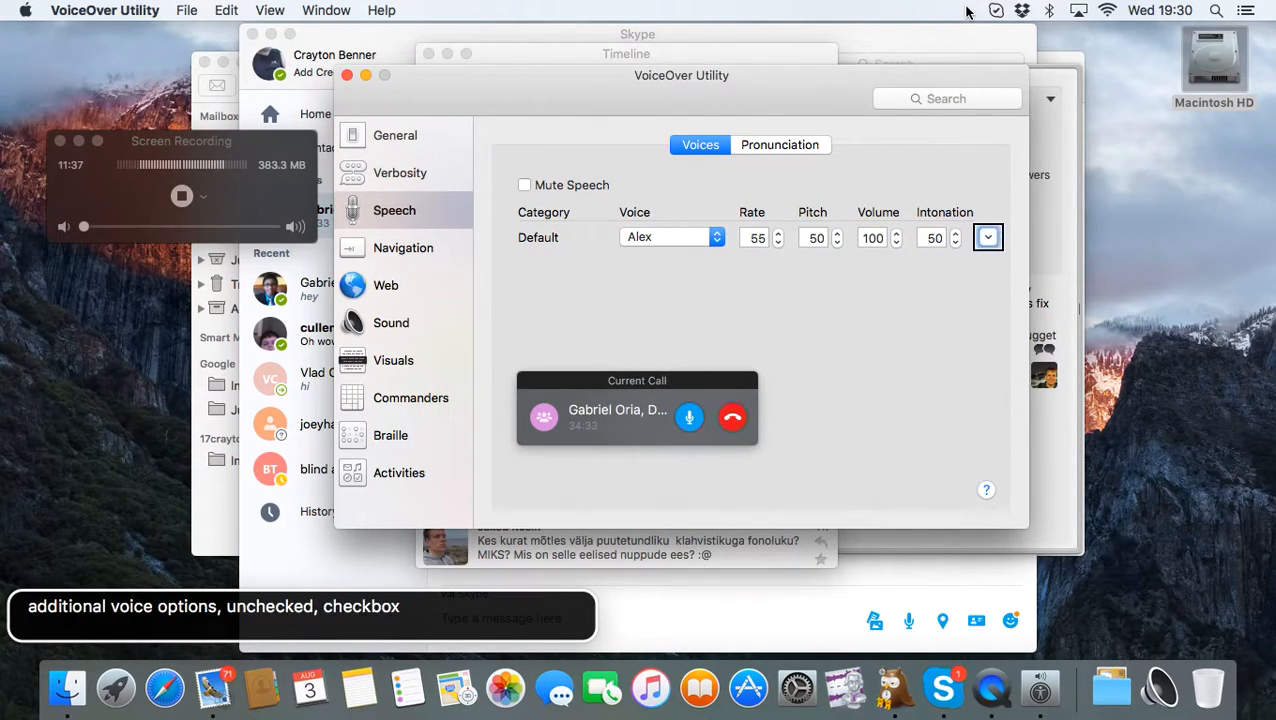
- Expand the additional voice options to show the other speech categories, and collapse them again
{"action": "key", "text": "ctrl+alt+space"}
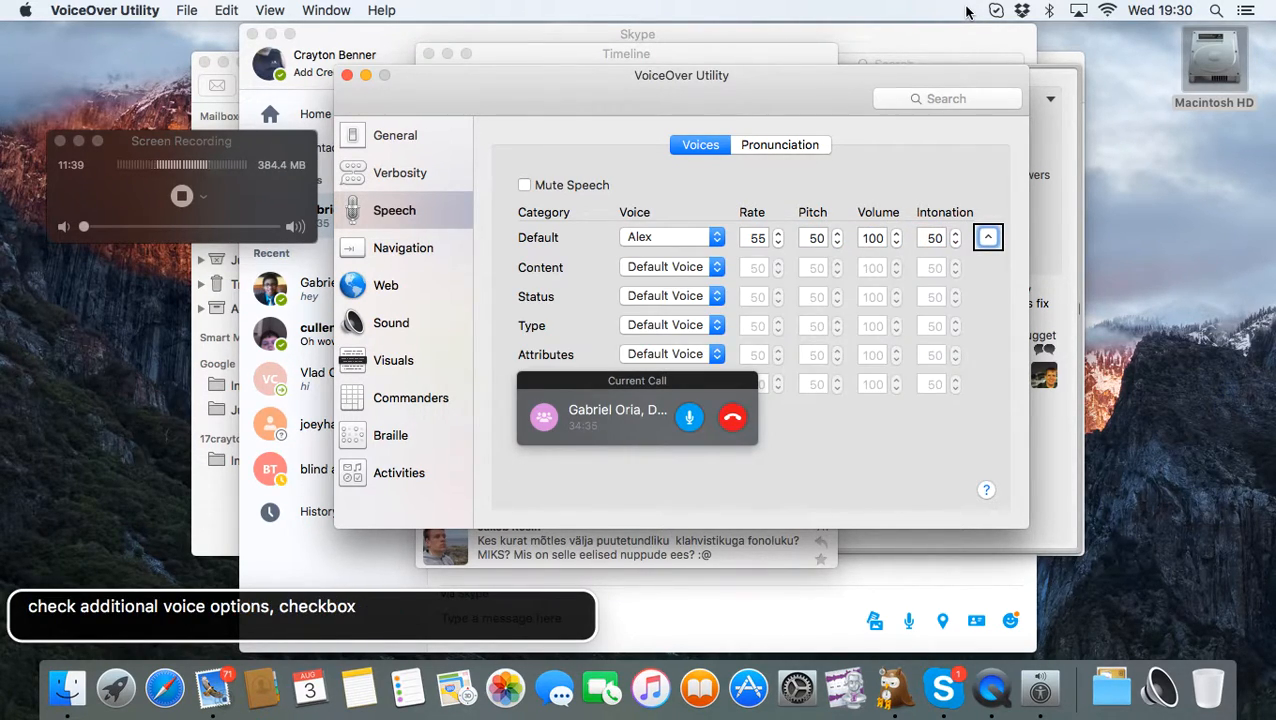
{"action": "key", "text": "ctrl+alt+Right"}
{"action": "key", "text": "ctrl+alt+Left"}
{"action": "key", "text": "ctrl+alt+space"}
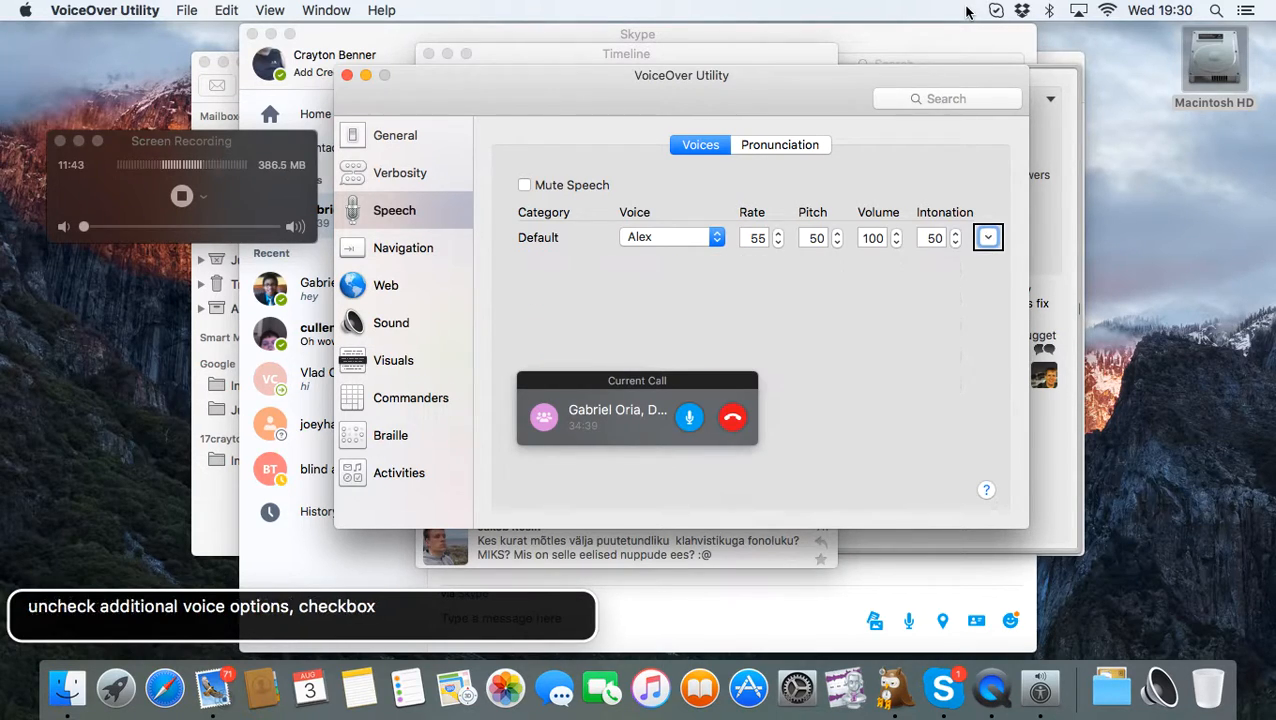
- Leave the Speech settings and show the Navigation category in the utility categories
{"action": "key", "text": "ctrl+alt+Home"}
{"action": "key", "text": "ctrl+alt+Right"}
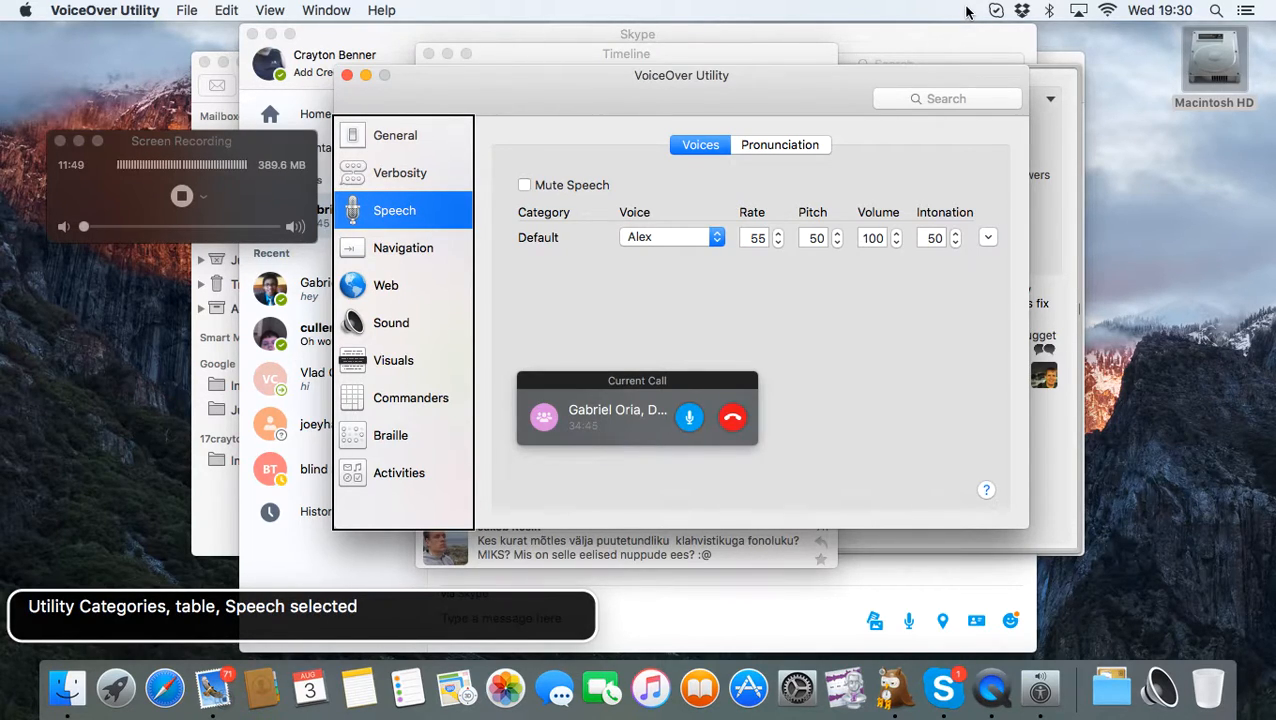
{"action": "key", "text": "Down"}
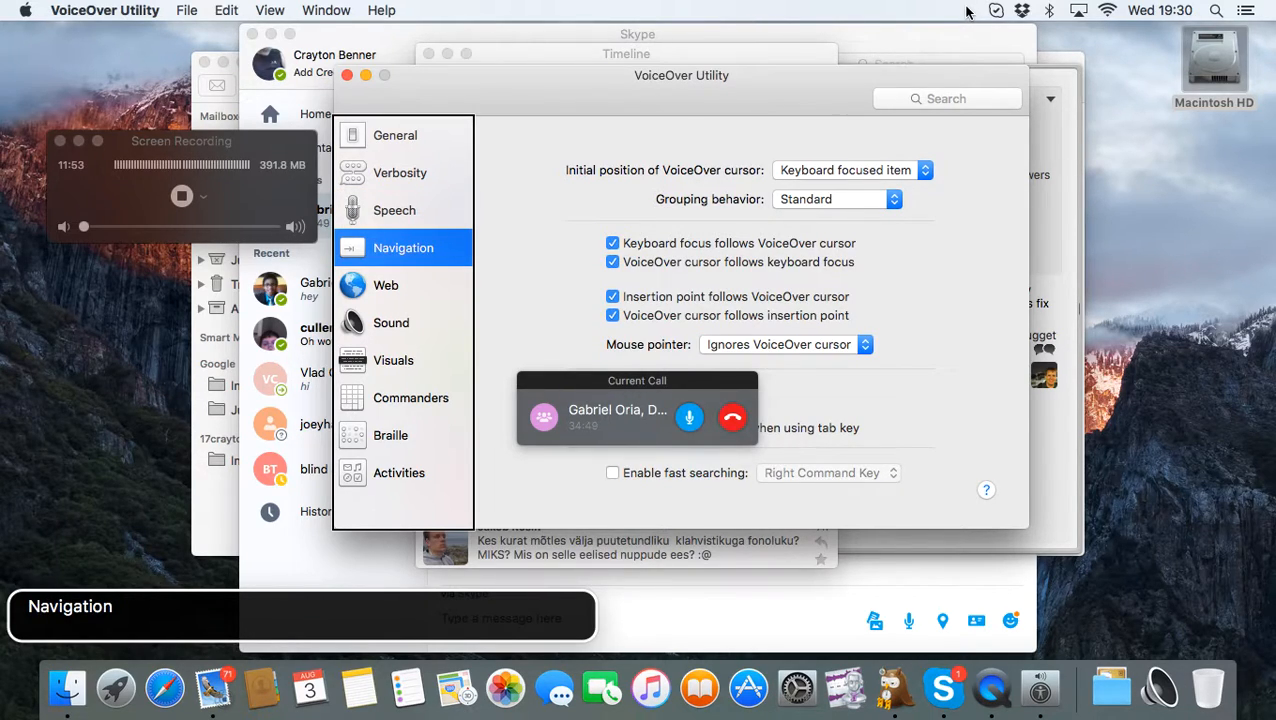
- Review the Navigation settings for initial cursor position, grouping behavior, keyboard focus, insertion point and mouse pointer
{"action": "key", "text": "ctrl+alt+Right"}
{"action": "key", "text": "ctrl+alt+Right"}
{"action": "key", "text": "ctrl+alt+Right"}
{"action": "key", "text": "ctrl+alt+Right"}
{"action": "key", "text": "ctrl+alt+Right"}
{"action": "key", "text": "ctrl+alt+Right"}
{"action": "key", "text": "ctrl+alt+Right"}
{"action": "key", "text": "ctrl+alt+Right"}
{"action": "key", "text": "ctrl+alt+Right"}
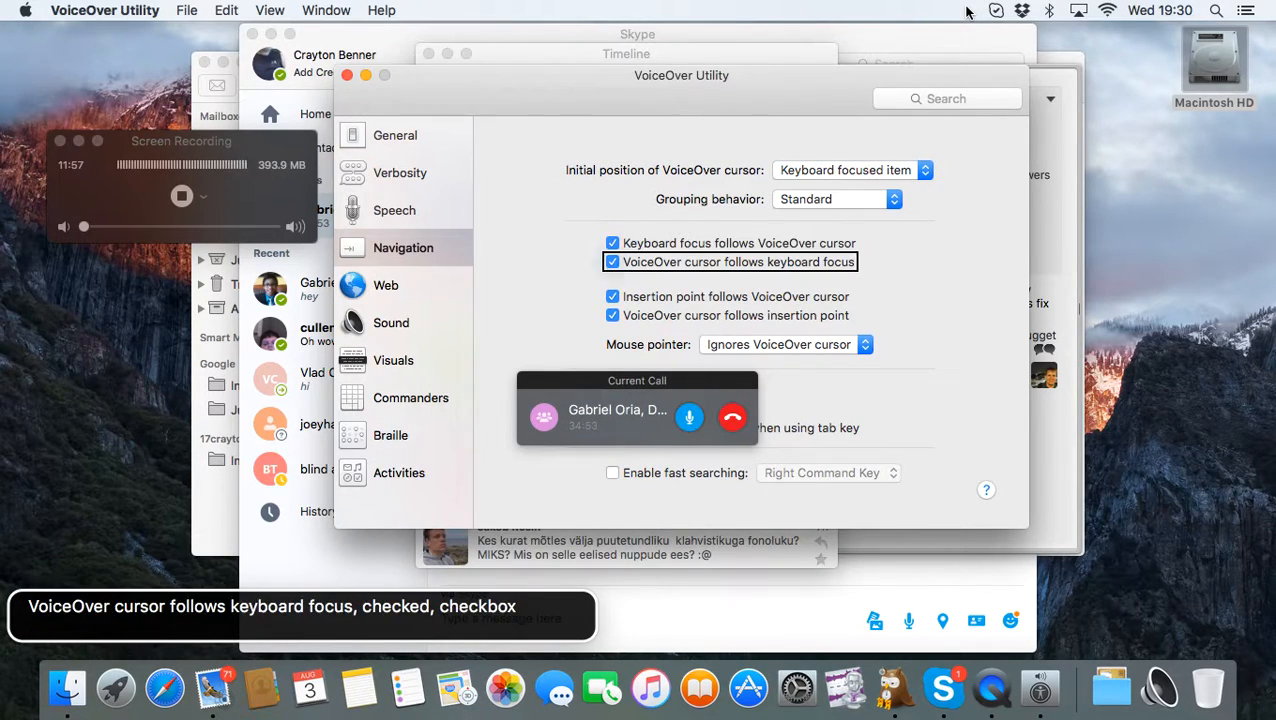
{"action": "key", "text": "ctrl+alt+Right"}
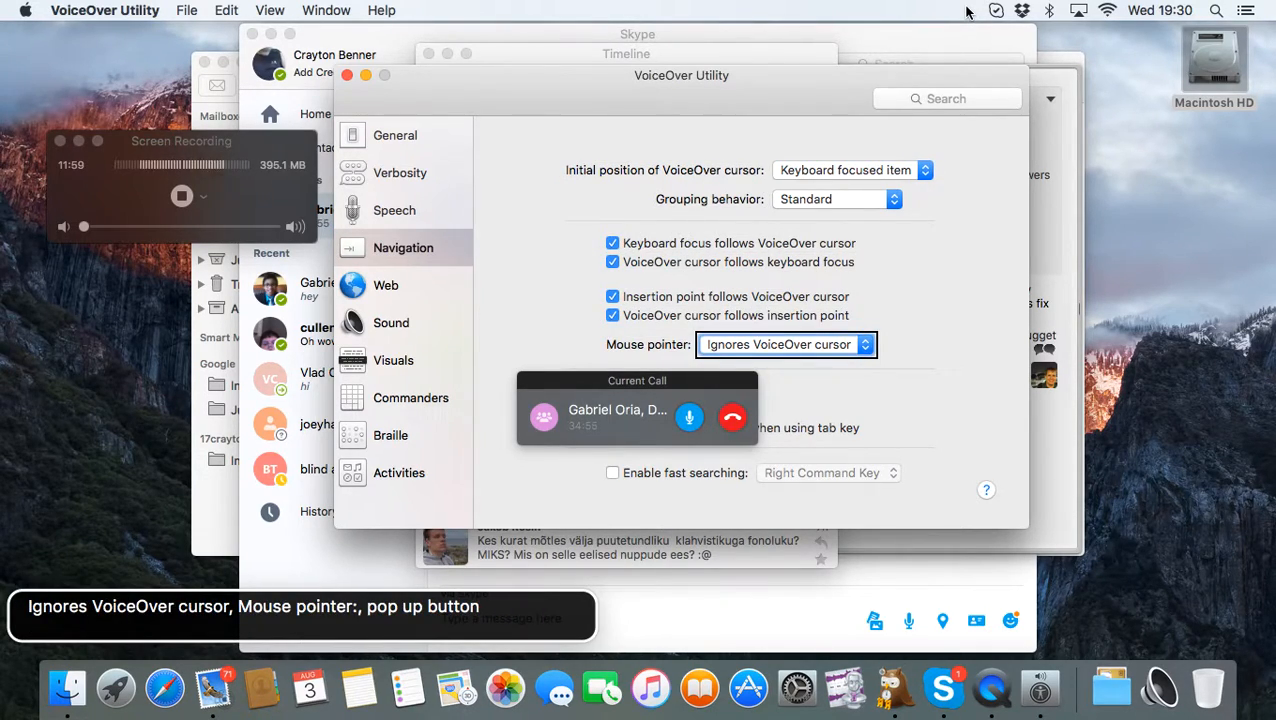
- Leave the Navigation settings and show the Web category in the utility categories
{"action": "key", "text": "ctrl+alt+Home"}
{"action": "key", "text": "ctrl+alt+Right"}
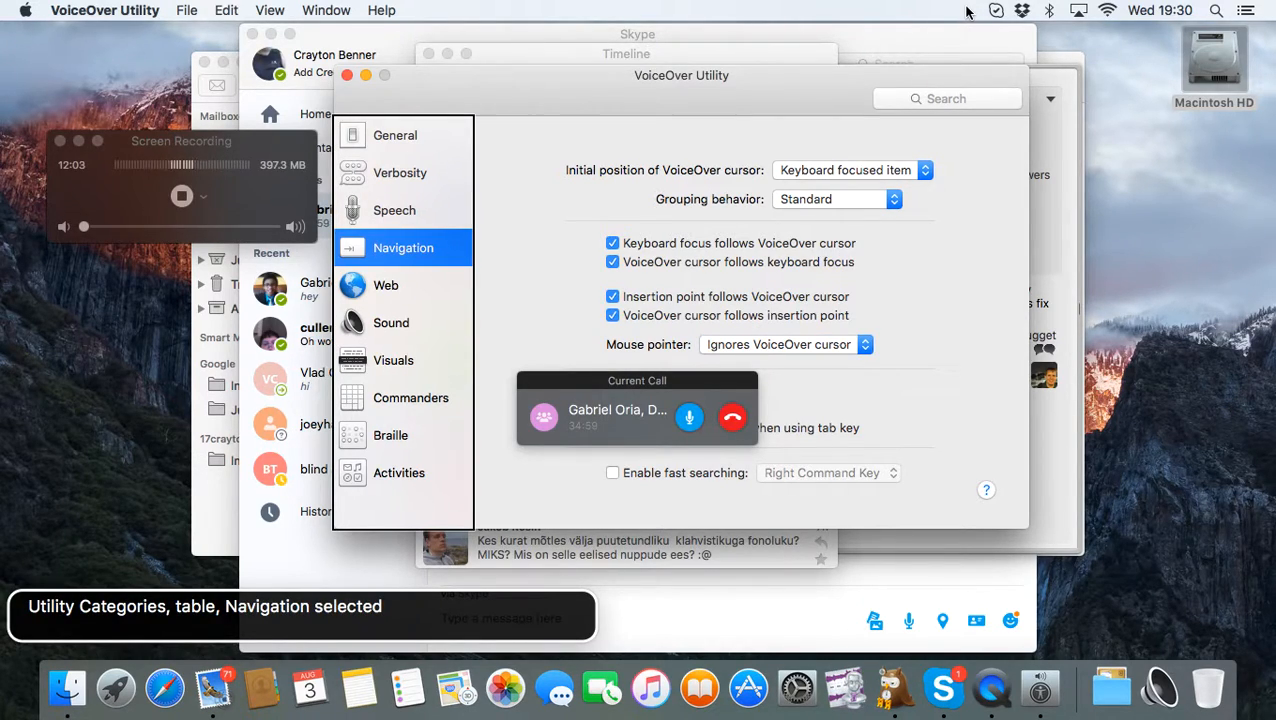
{"action": "key", "text": "Down"}
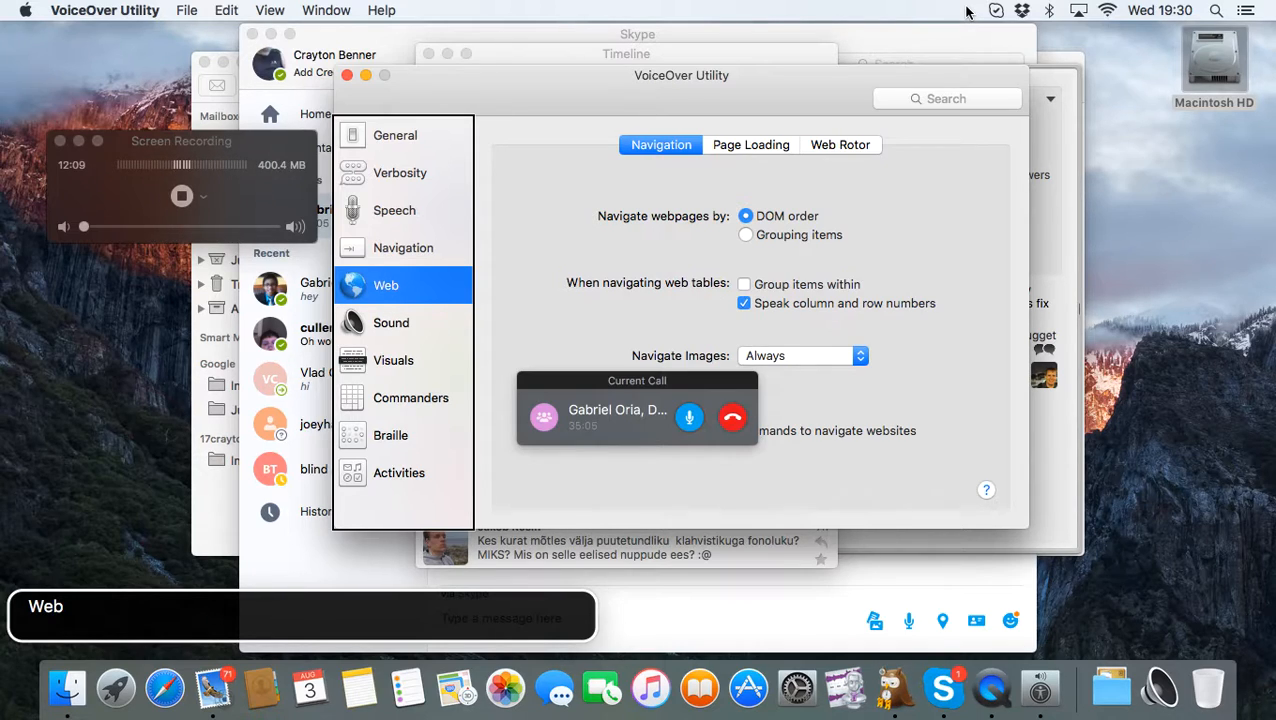
- Go through the Web category's navigation settings for webpages, web tables and images
{"action": "key", "text": "Tab"}
{"action": "key", "text": "ctrl+alt+Right"}
{"action": "key", "text": "ctrl+alt+Right"}
{"action": "key", "text": "ctrl+alt+Right"}
{"action": "key", "text": "ctrl+alt+Right"}
{"action": "key", "text": "ctrl+alt+Right"}
{"action": "key", "text": "ctrl+alt+Right"}
{"action": "key", "text": "ctrl+alt+Right"}
{"action": "key", "text": "ctrl+alt+Right"}
{"action": "key", "text": "ctrl+alt+Right"}
{"action": "key", "text": "ctrl+alt+Right"}
{"action": "key", "text": "ctrl+alt+Right"}
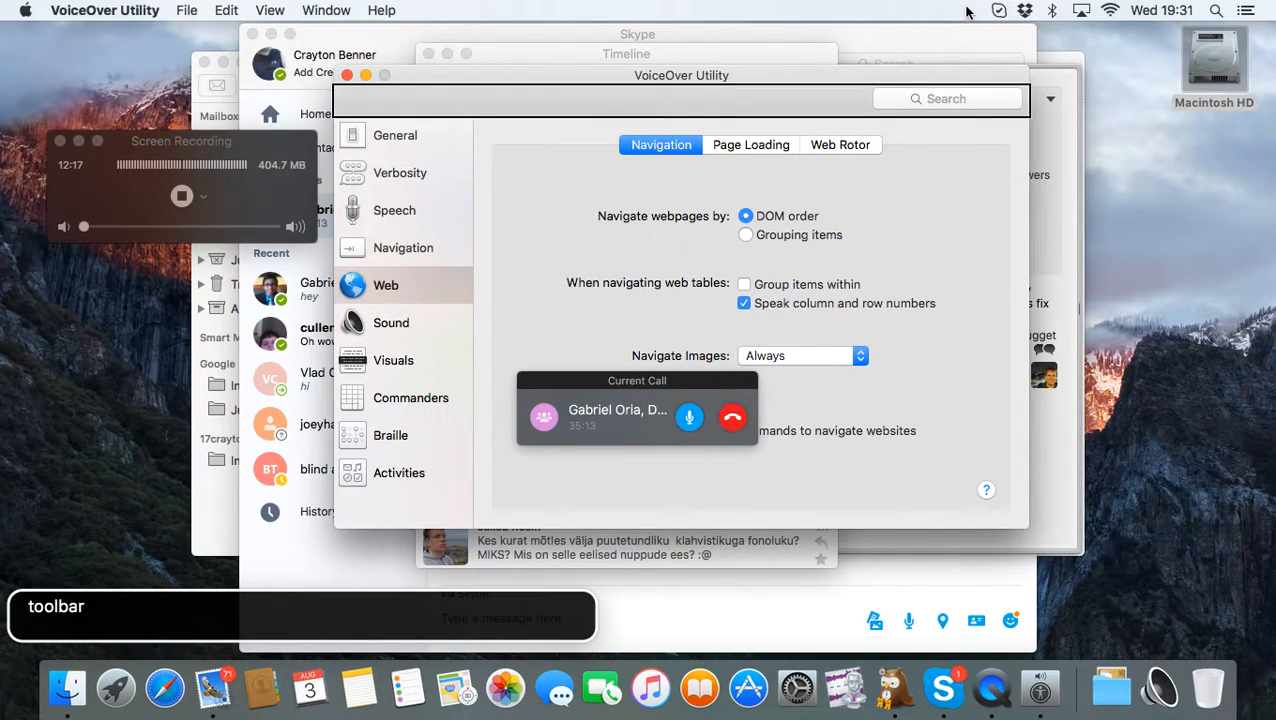
- Open the Page Loading settings of the Web category
{"action": "key", "text": "ctrl+alt+Right"}
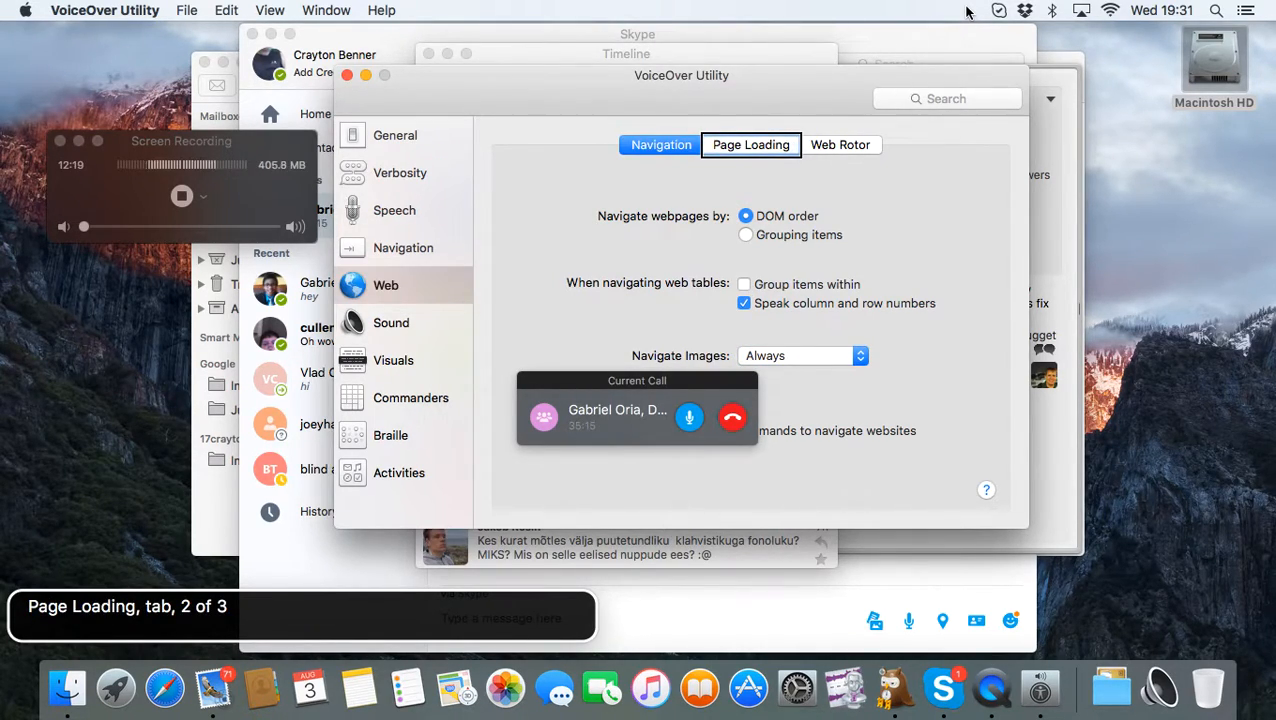
{"action": "key", "text": "ctrl+alt+space"}
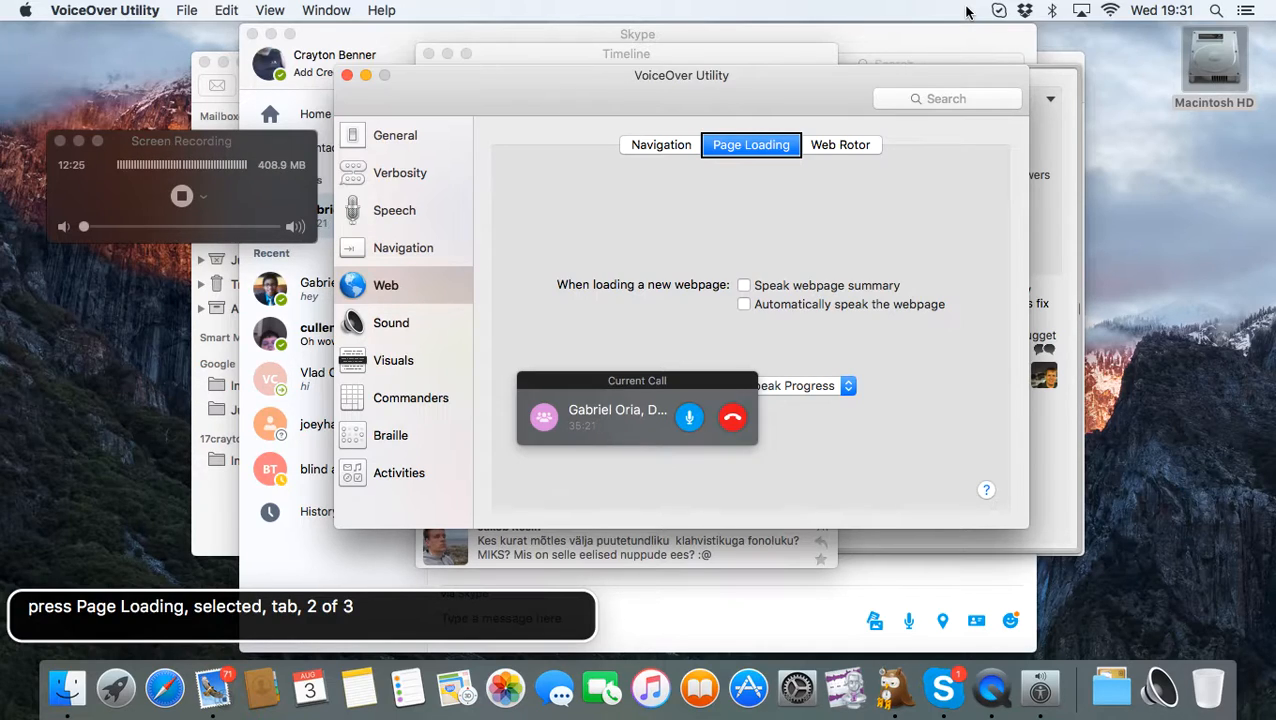
{"action": "key", "text": "ctrl+alt+Left"}
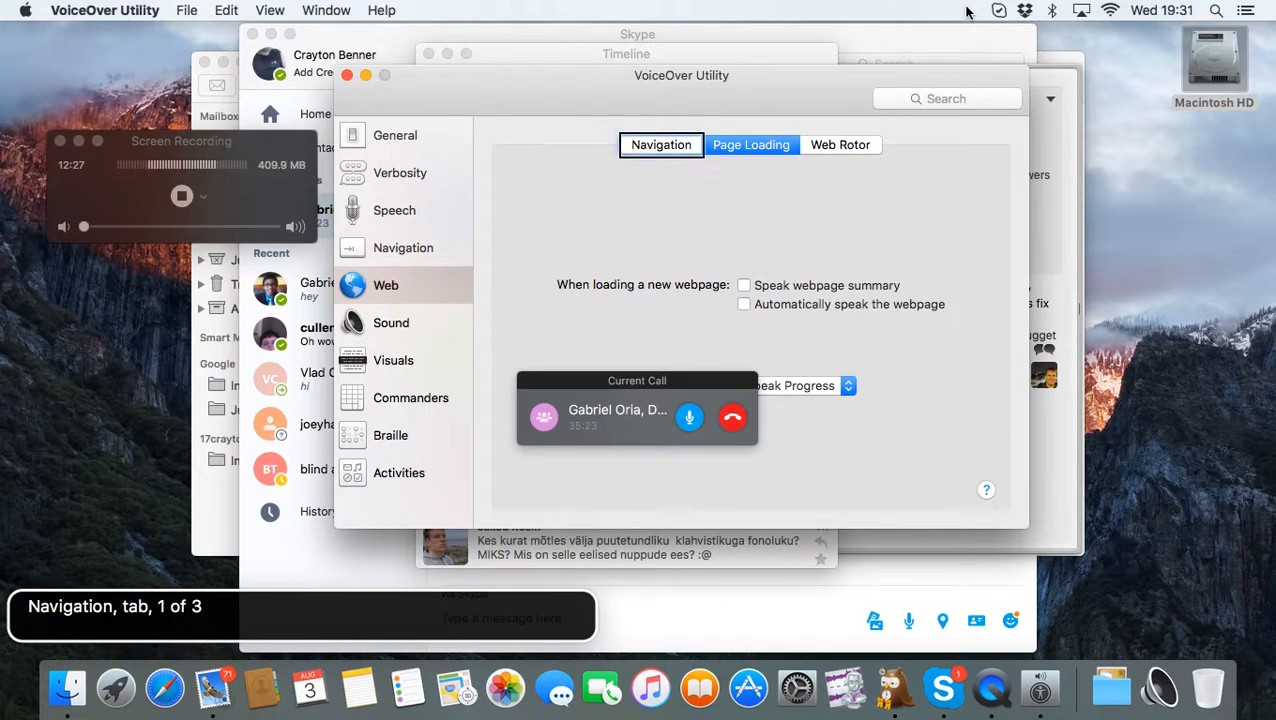
{"action": "key", "text": "ctrl+alt+Right"}
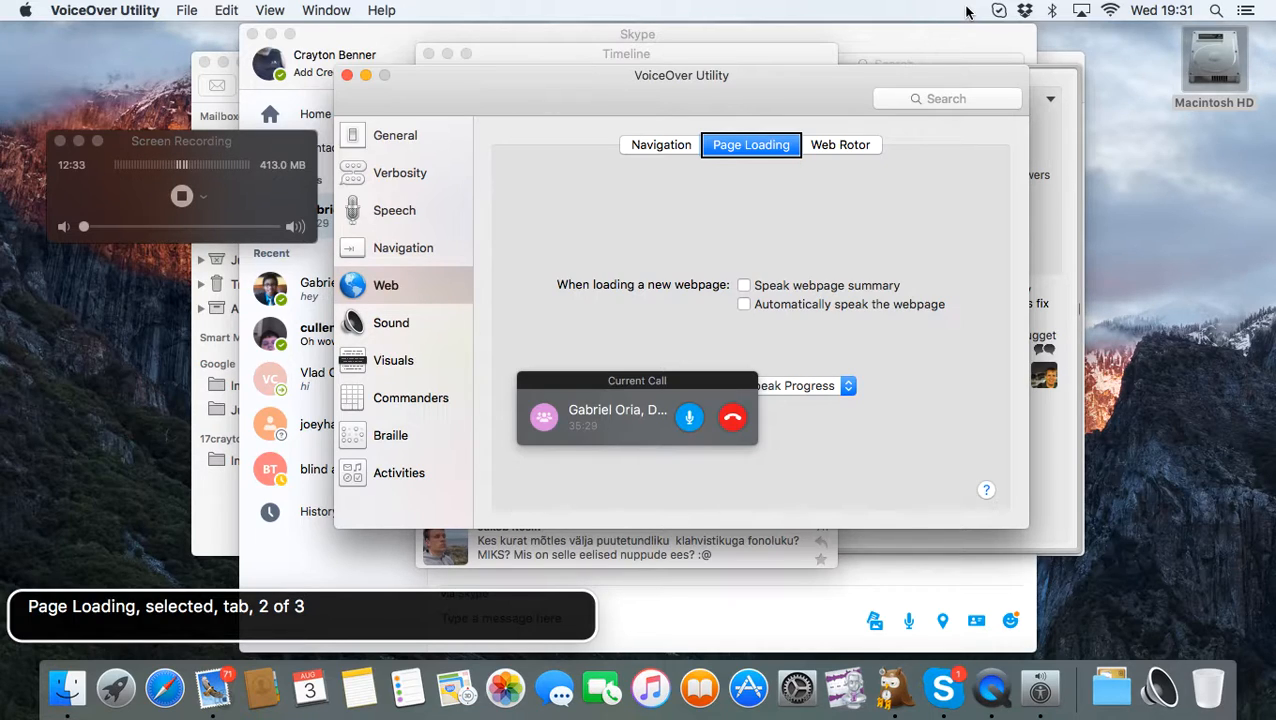
- Review the options for speaking a webpage summary, automatically speaking the webpage and announcing progress while a webpage loads
{"action": "key", "text": "ctrl+alt+Right"}
{"action": "key", "text": "ctrl+alt+Right"}
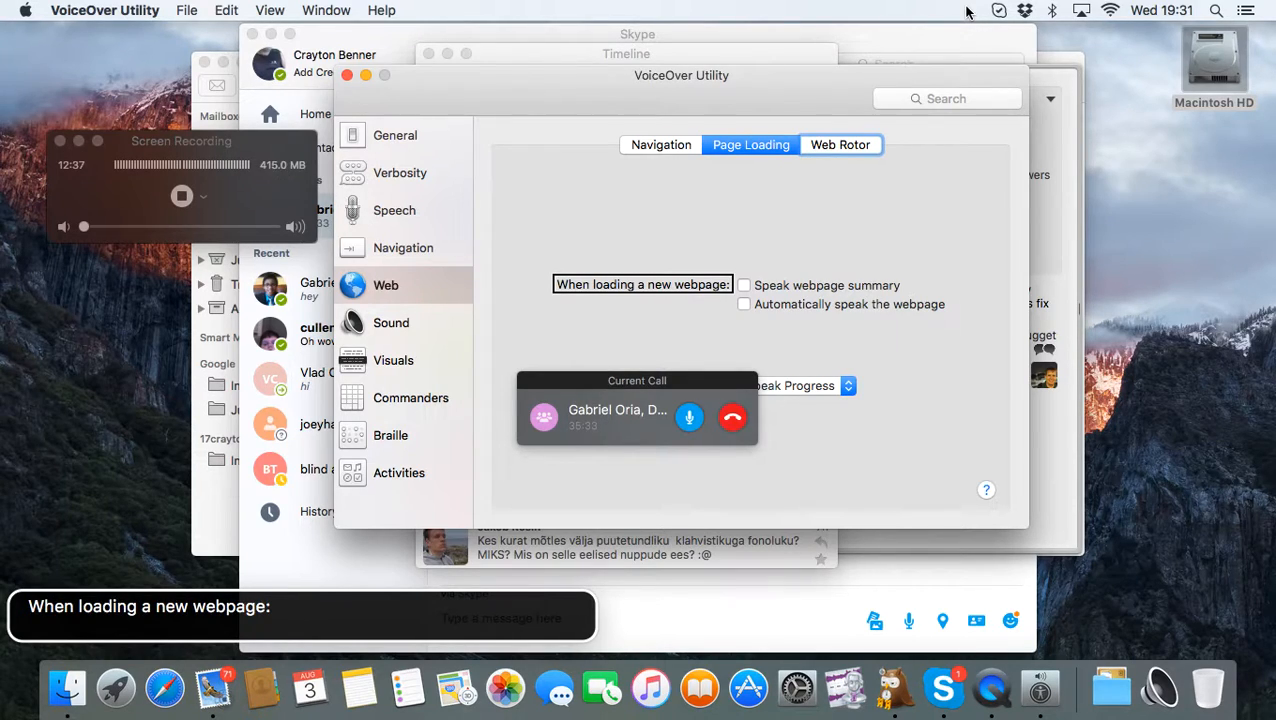
{"action": "key", "text": "ctrl+alt+Right"}
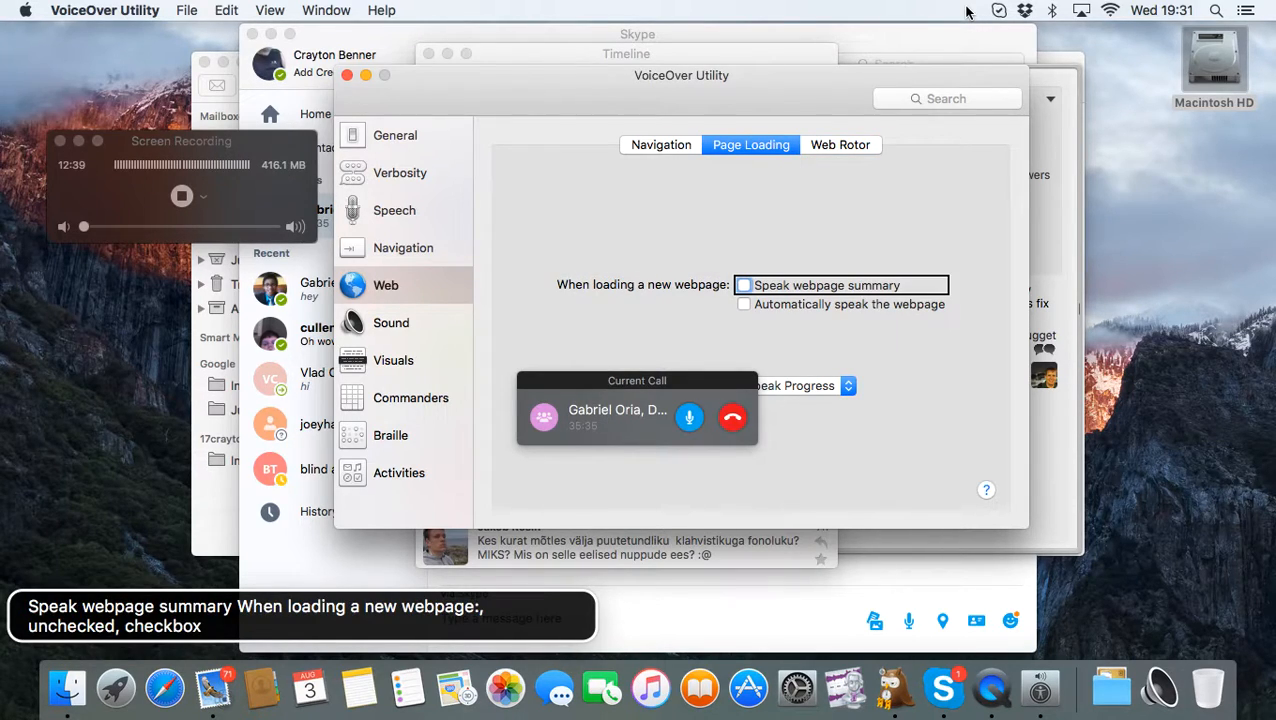
{"action": "key", "text": "ctrl+alt+Left"}
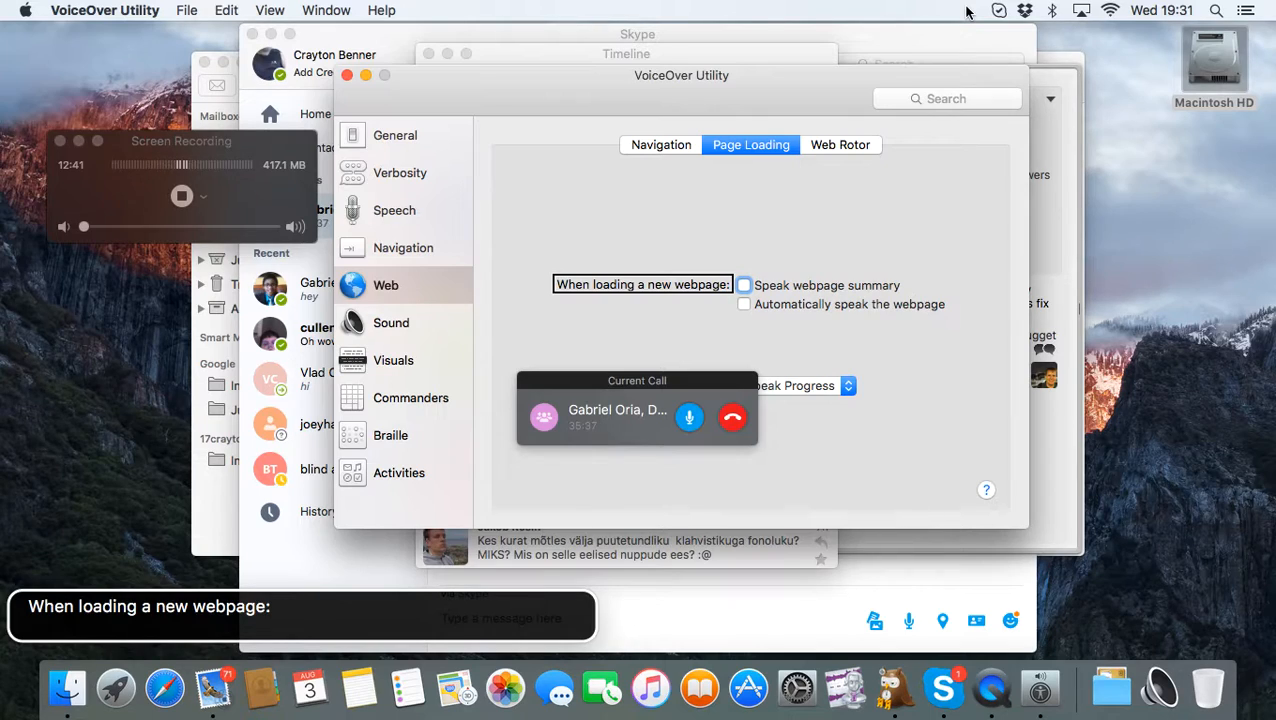
{"action": "key", "text": "ctrl+alt+Right"}
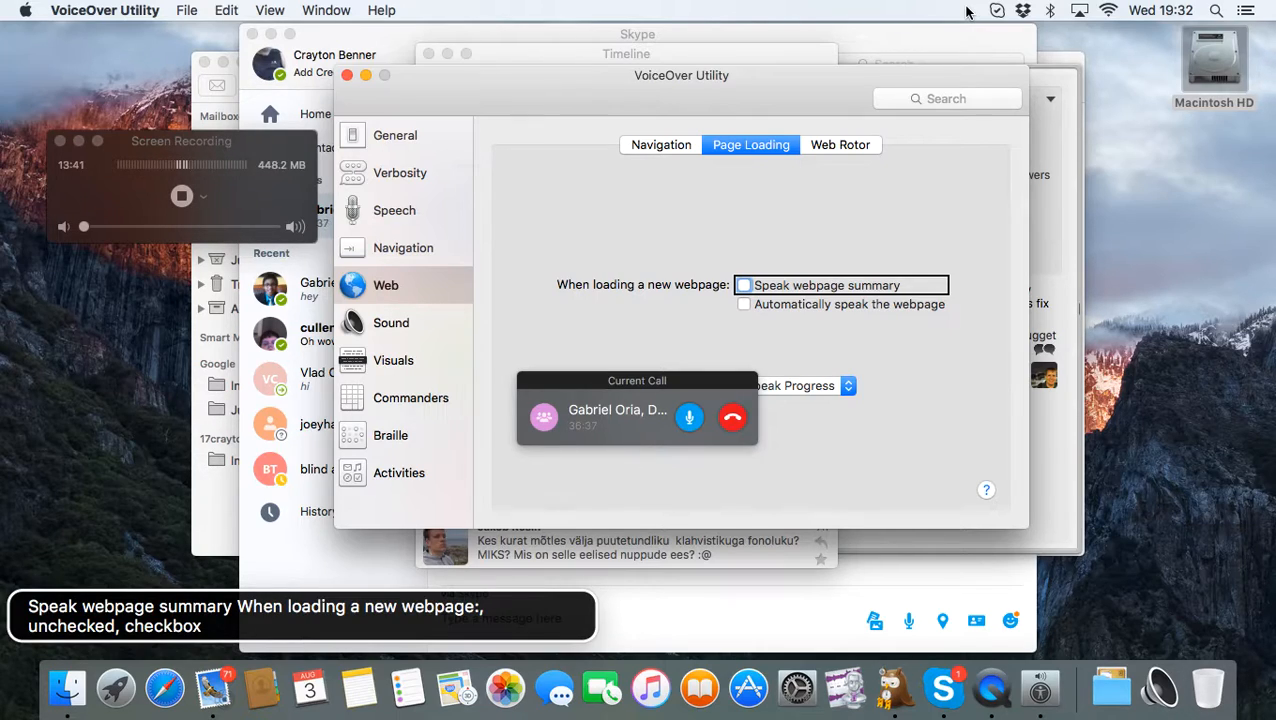
{"action": "key", "text": "ctrl+alt+Right"}
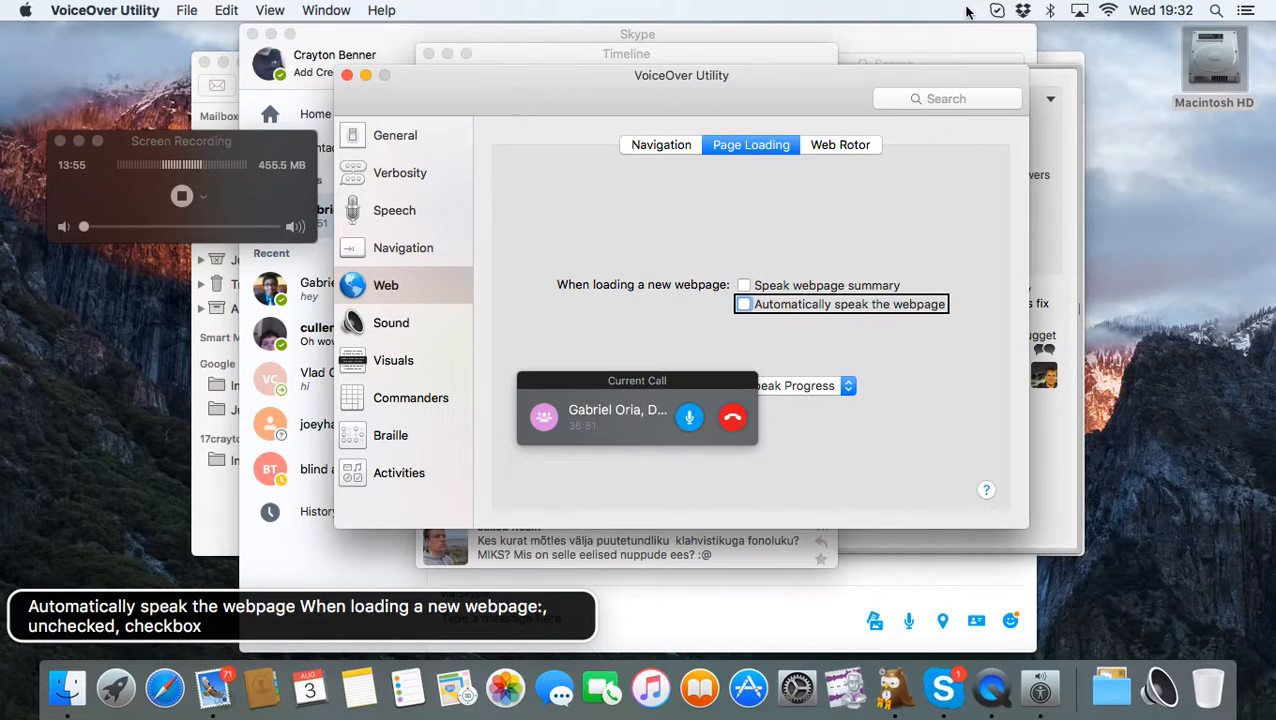
{"action": "key", "text": "ctrl+alt+Right"}
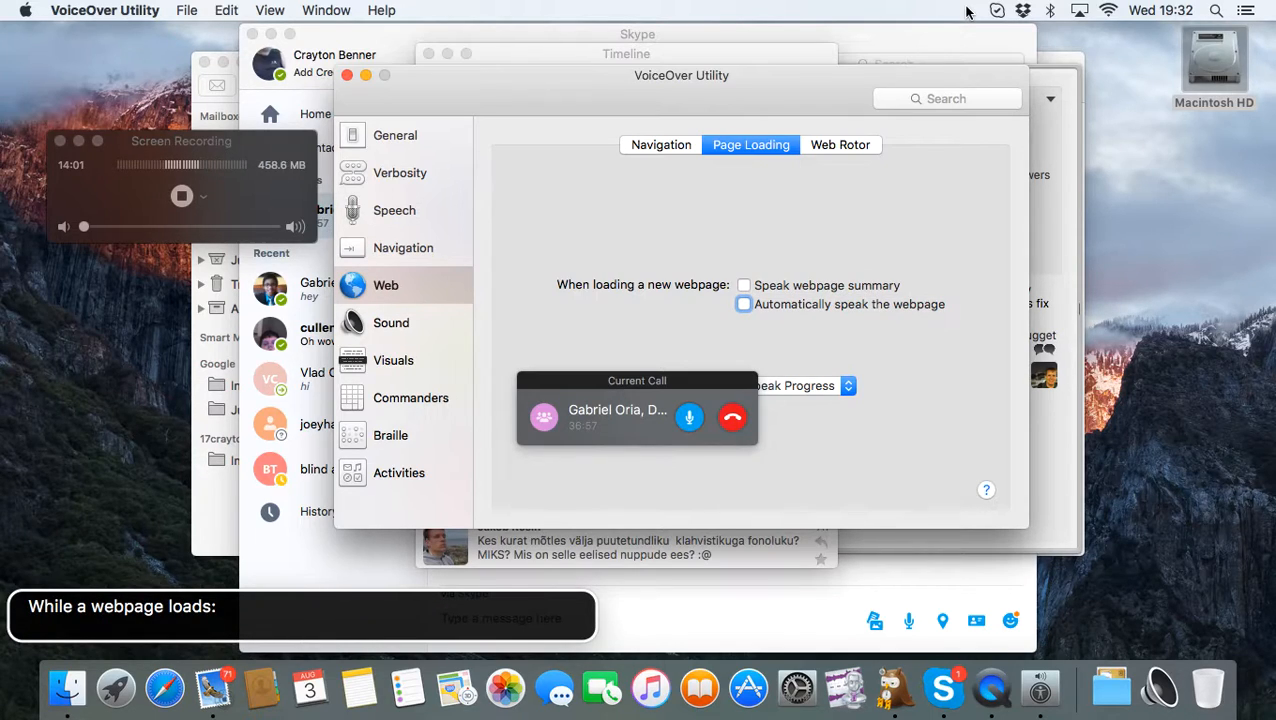
{"action": "key", "text": "ctrl+alt+Right"}
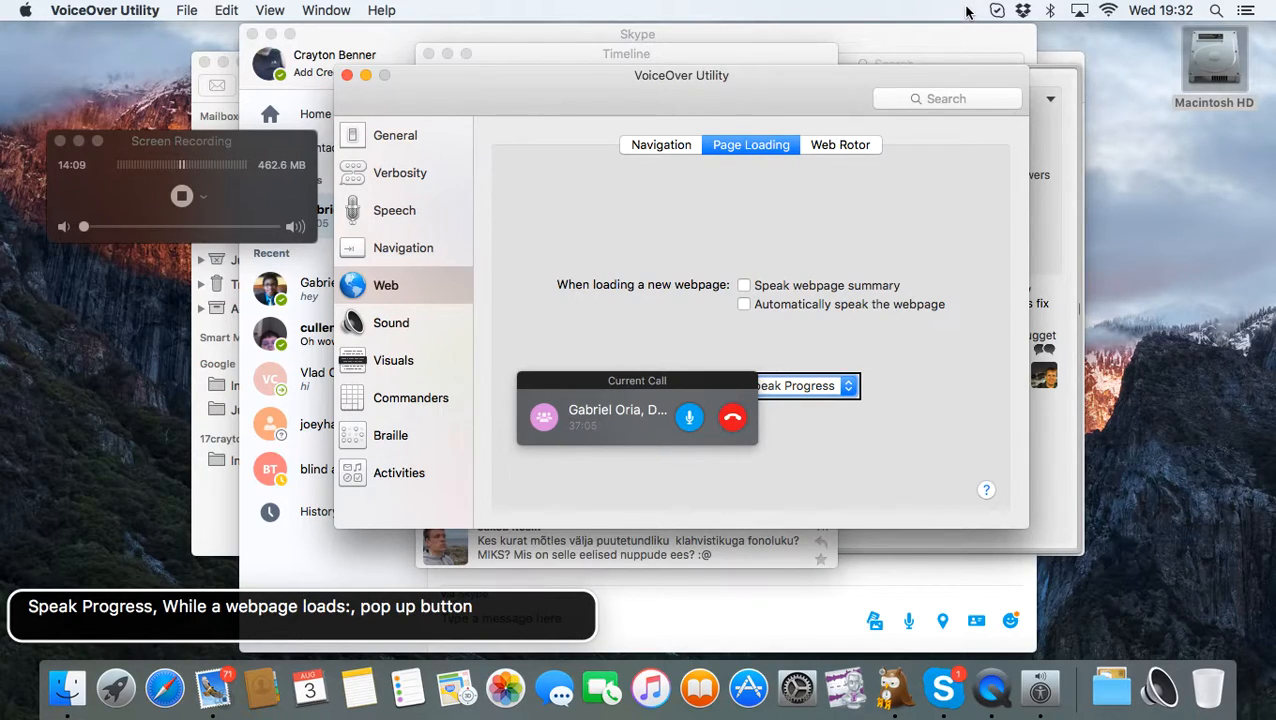
- Leave the Page Loading settings and show the Sound category in the utility categories
{"action": "key", "text": "ctrl+alt+Right"}
{"action": "key", "text": "ctrl+alt+Right"}
{"action": "key", "text": "ctrl+alt+Right"}
{"action": "key", "text": "Down"}
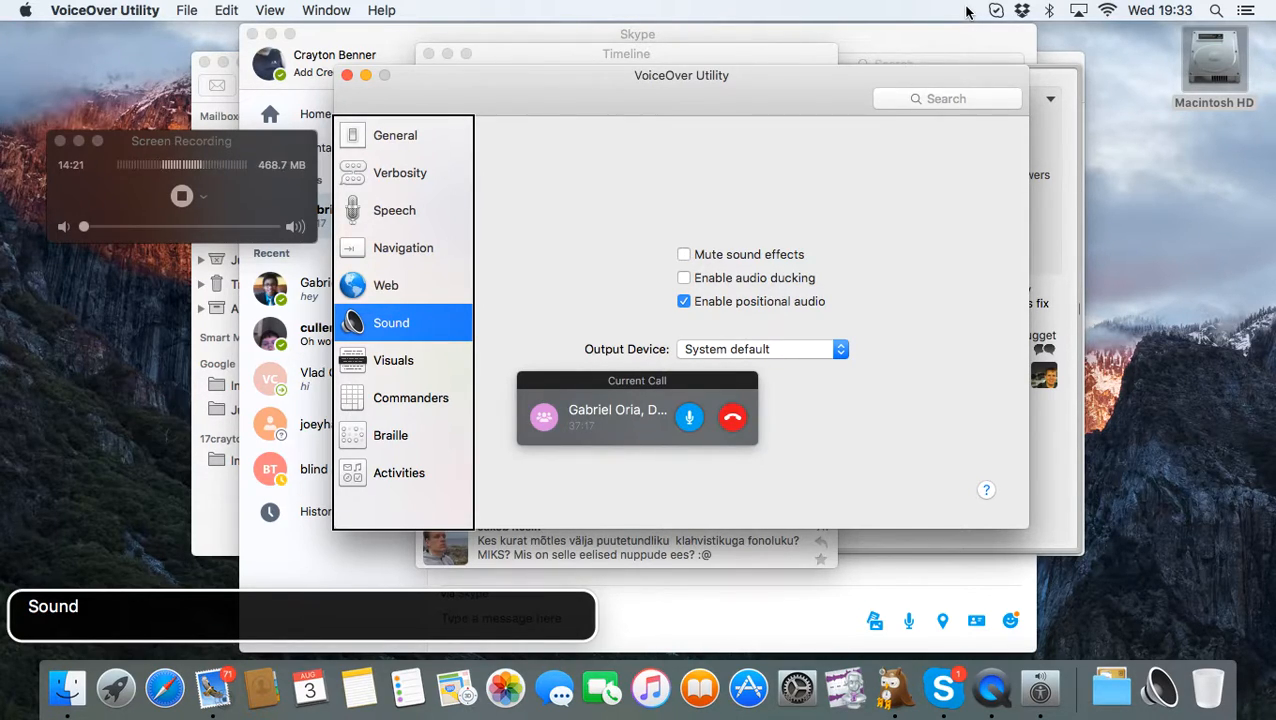
- Review the mute sound effects and audio ducking options, and return to the utility categories
{"action": "key", "text": "ctrl+alt+Right"}
{"action": "key", "text": "ctrl+alt+Right"}
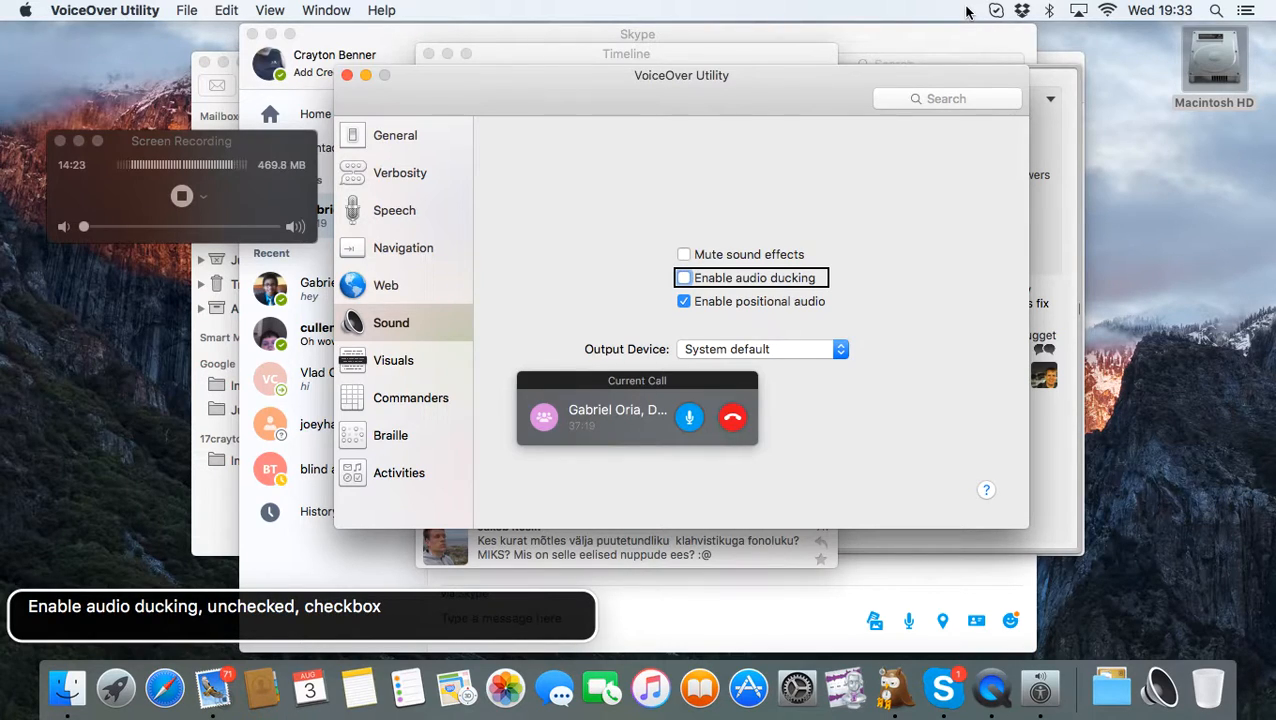
{"action": "key", "text": "ctrl+alt+Left"}
{"action": "key", "text": "ctrl+alt+Left"}
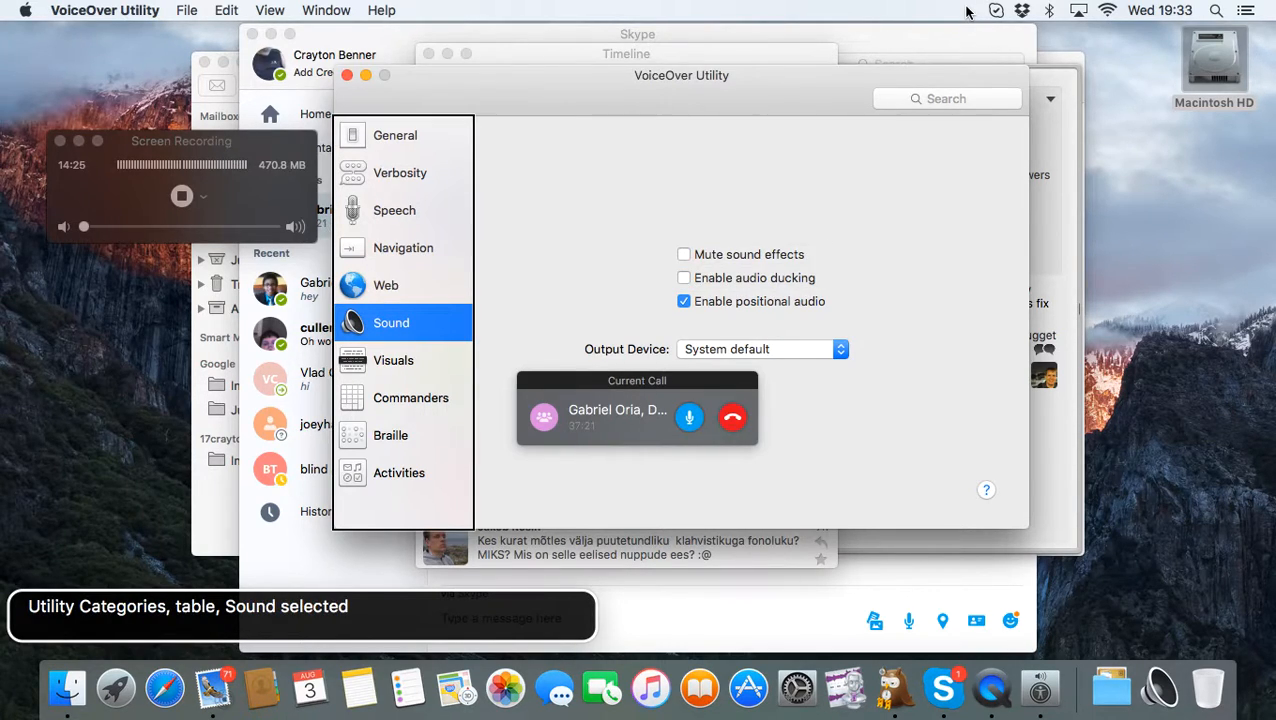
- Show the Commanders category and open its Keyboard settings
{"action": "key", "text": "Down"}
{"action": "key", "text": "Down"}
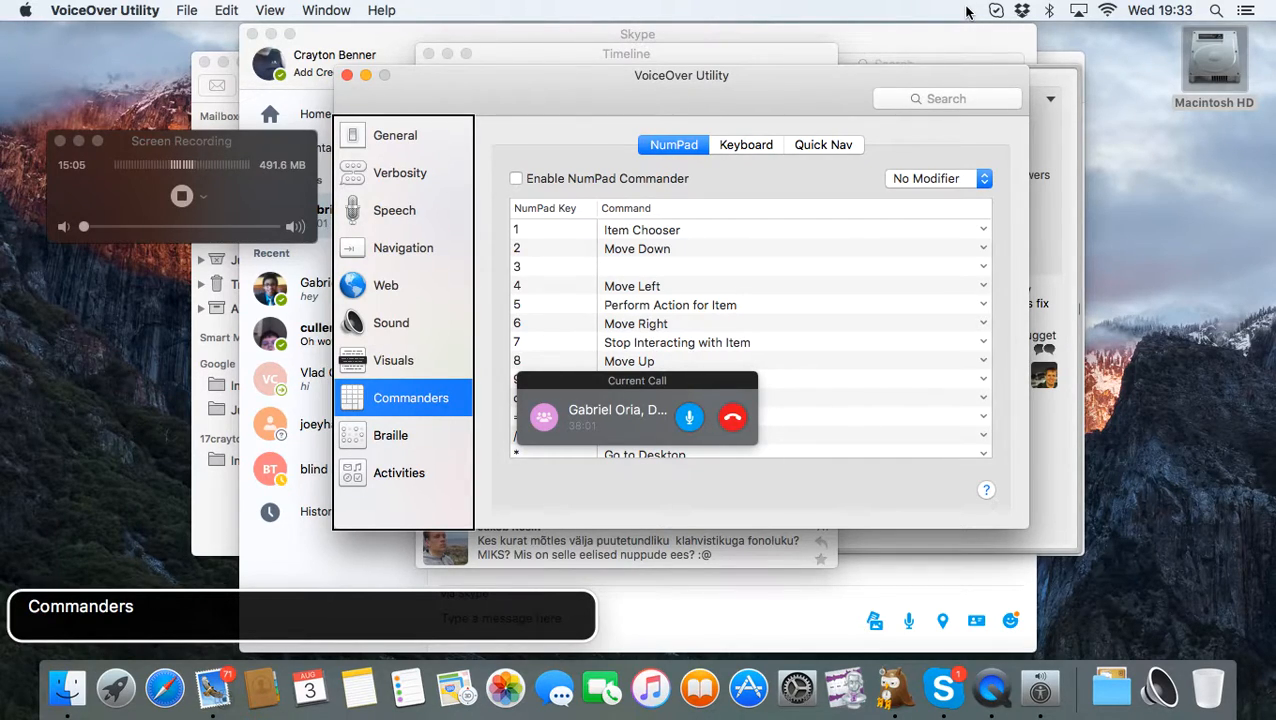
{"action": "key", "text": "ctrl+alt+Right"}
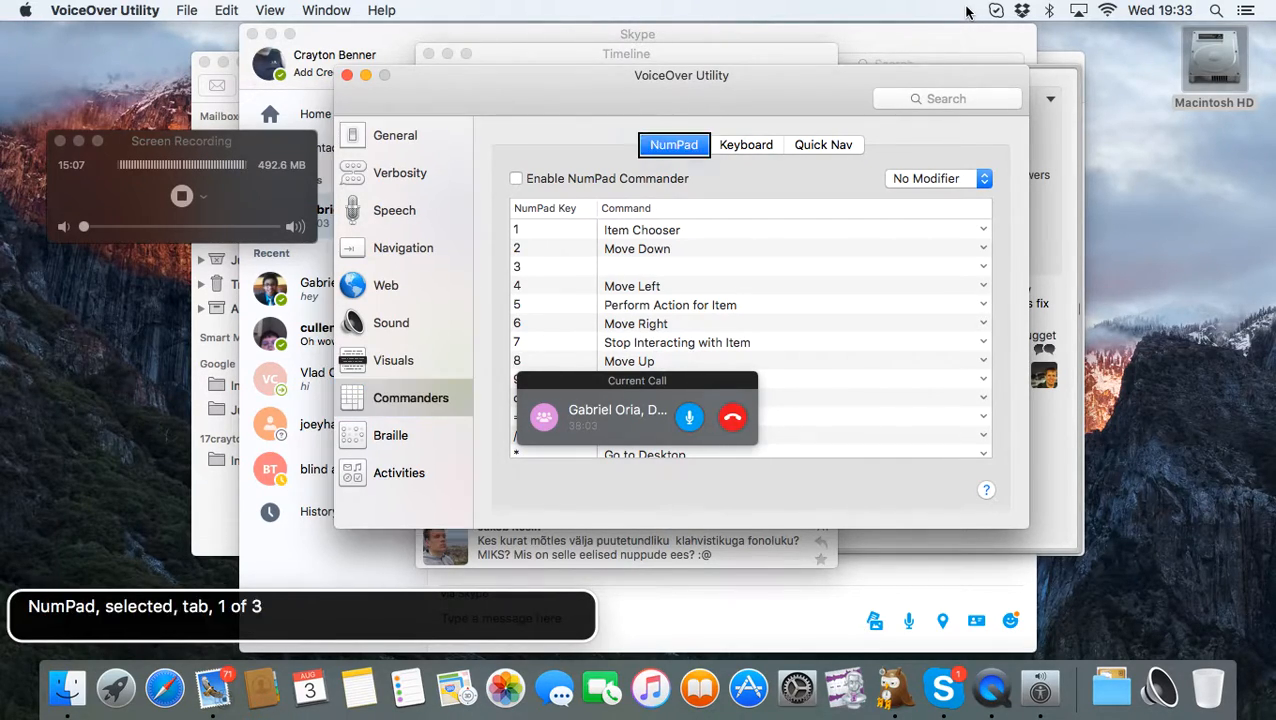
{"action": "key", "text": "ctrl+alt+Right"}
{"action": "key", "text": "ctrl+alt+space"}
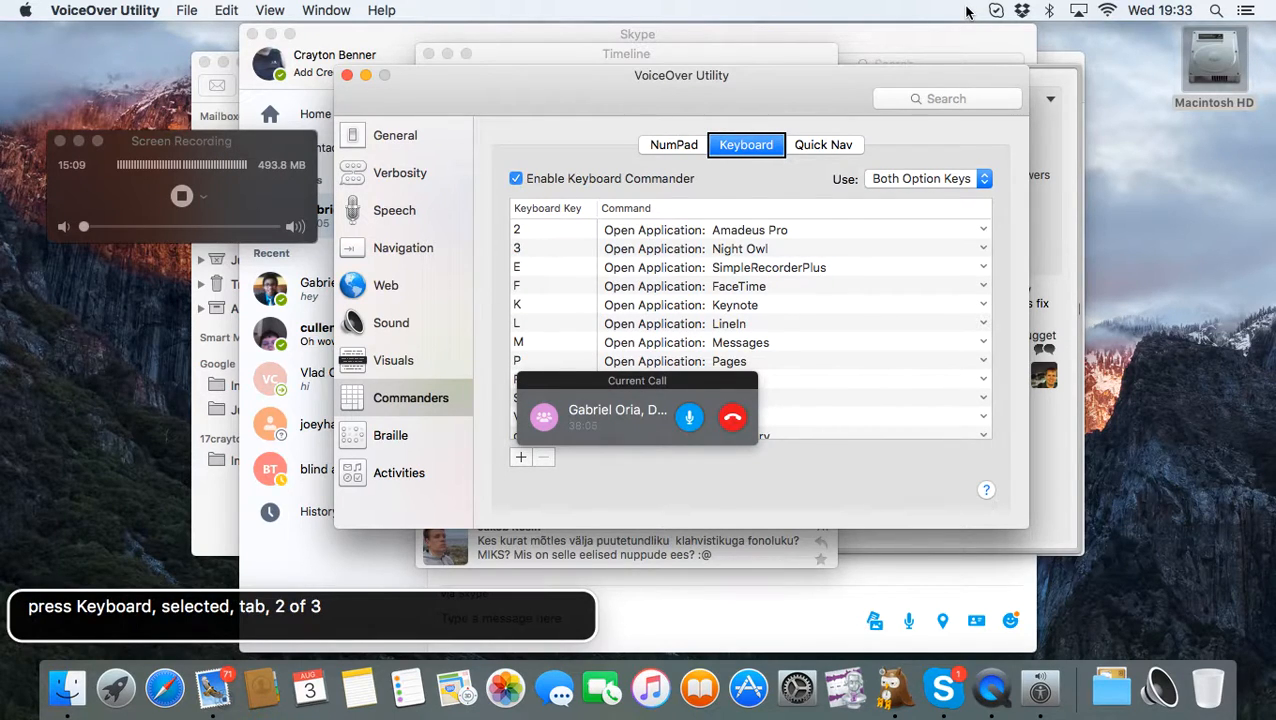
- Review the Enable Keyboard Commander option and the choice of Option keys it uses
{"action": "key", "text": "ctrl+alt+Right"}
{"action": "key", "text": "ctrl+alt+Right"}
{"action": "key", "text": "ctrl+alt+Right"}
{"action": "key", "text": "ctrl+alt+Right"}
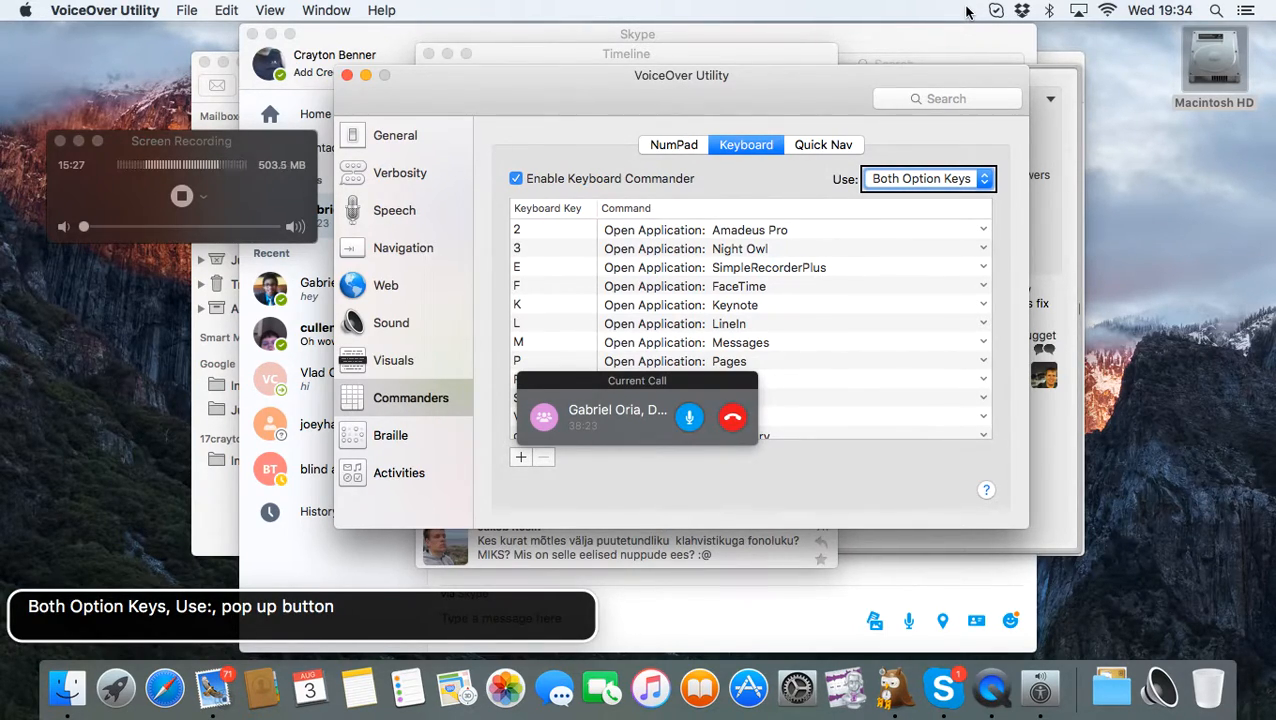
- Leave the Commanders settings and show the Braille category in the utility categories
{"action": "key", "text": "ctrl+alt+Home"}
{"action": "key", "text": "ctrl+alt+Right"}
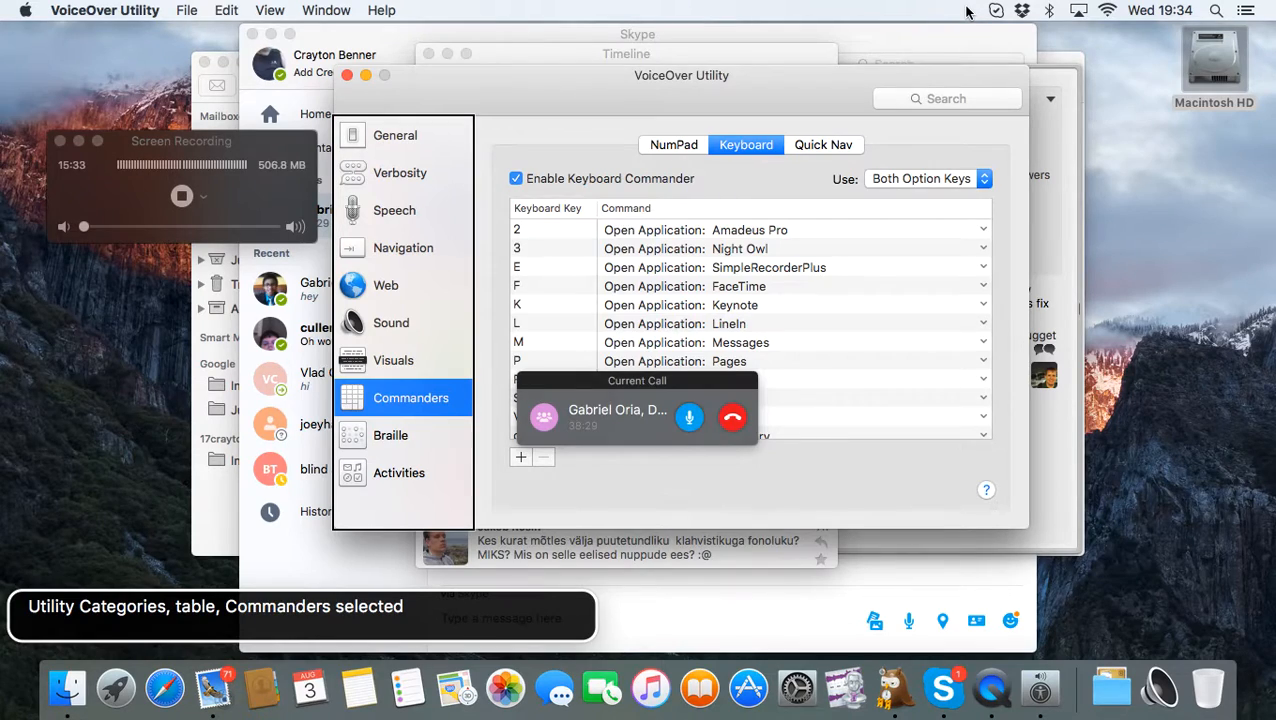
{"action": "key", "text": "Down"}
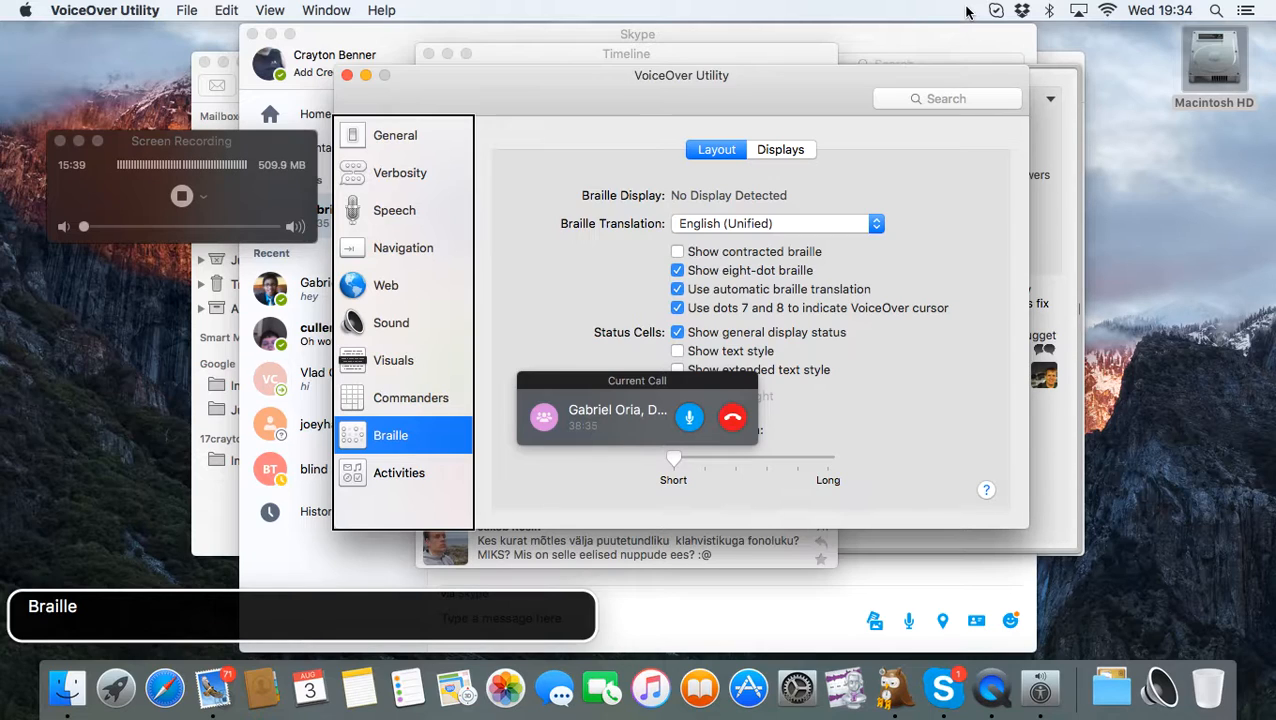
- Set the Braille Translation table to English (US)
{"action": "key", "text": "ctrl+alt+Right"}
{"action": "key", "text": "ctrl+alt+Right"}
{"action": "key", "text": "ctrl+alt+Right"}
{"action": "key", "text": "ctrl+alt+Right"}
{"action": "key", "text": "ctrl+alt+Right"}
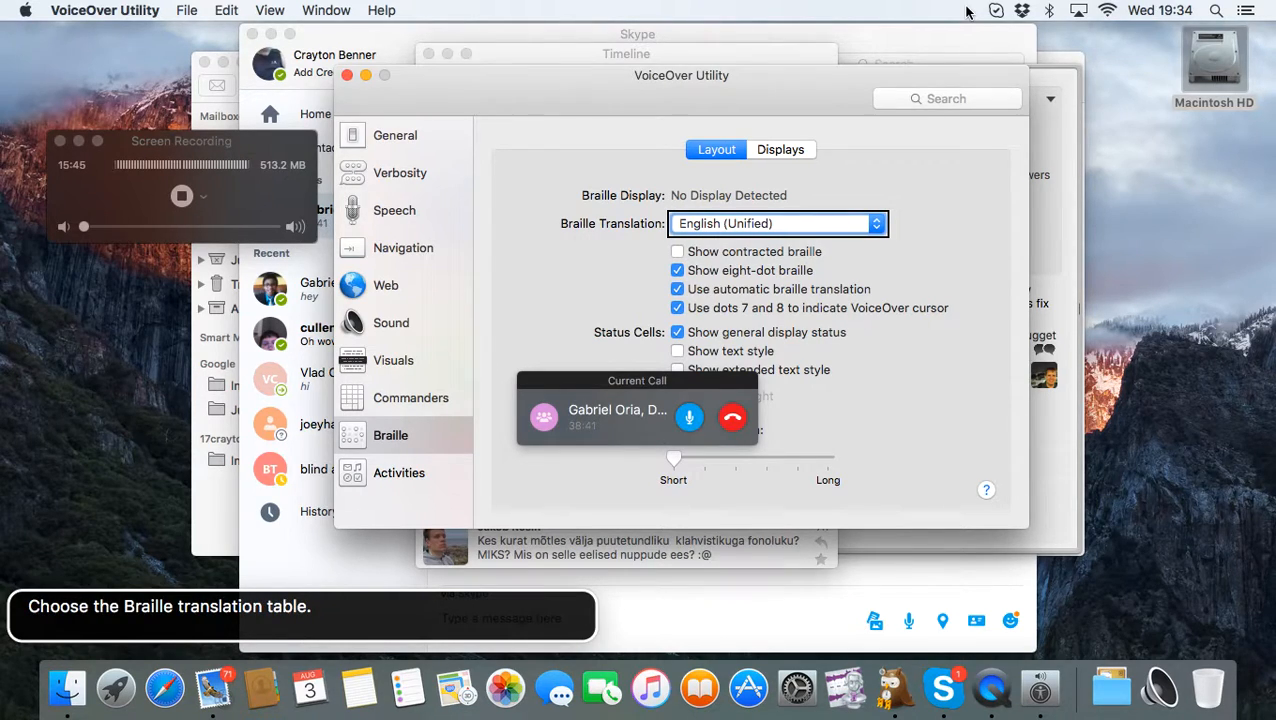
{"action": "key", "text": "ctrl+alt+space"}
{"action": "key", "text": "Up"}
{"action": "key", "text": "Down"}
{"action": "key", "text": "Down"}
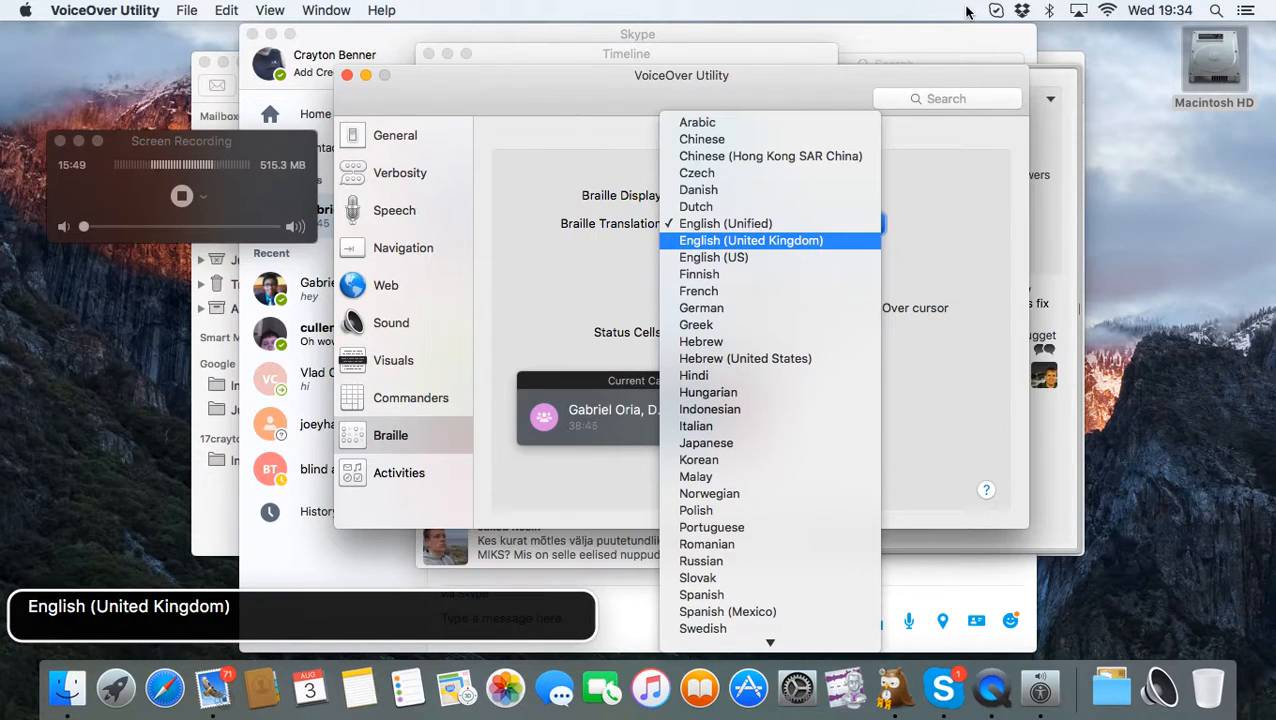
{"action": "key", "text": "Down"}
{"action": "key", "text": "ctrl+alt+space"}
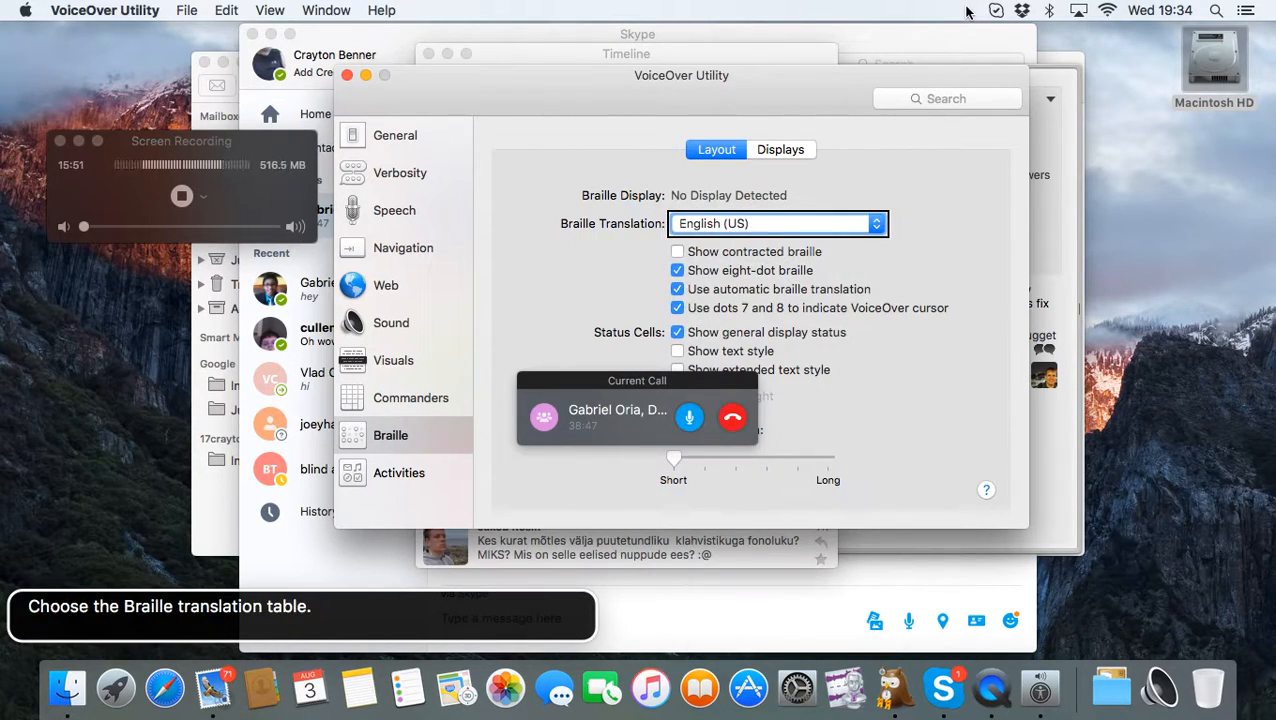
- Restore the Braille Translation table to English (Unified)
{"action": "key", "text": "ctrl+alt+space"}
{"action": "key", "text": "Up"}
{"action": "key", "text": "Up"}
{"action": "key", "text": "ctrl+alt+space"}
{"action": "key", "text": "ctrl+alt+Left"}
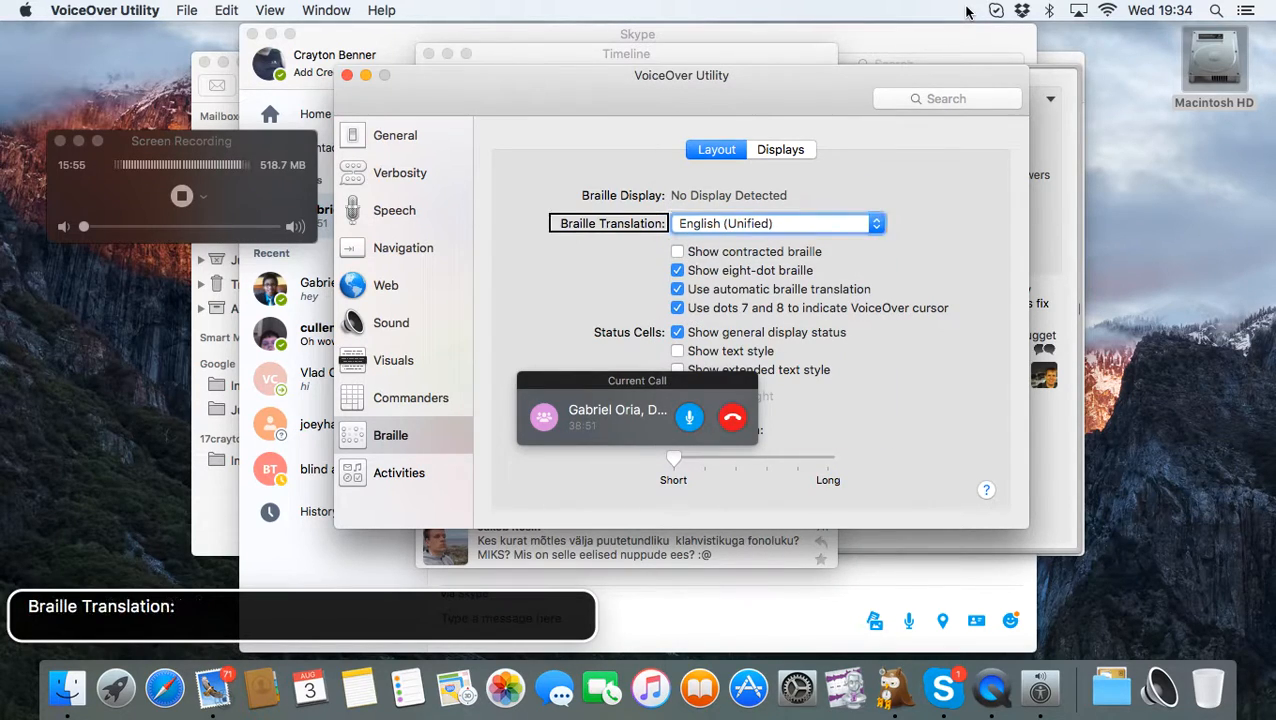
{"action": "key", "text": "ctrl+alt+Right"}
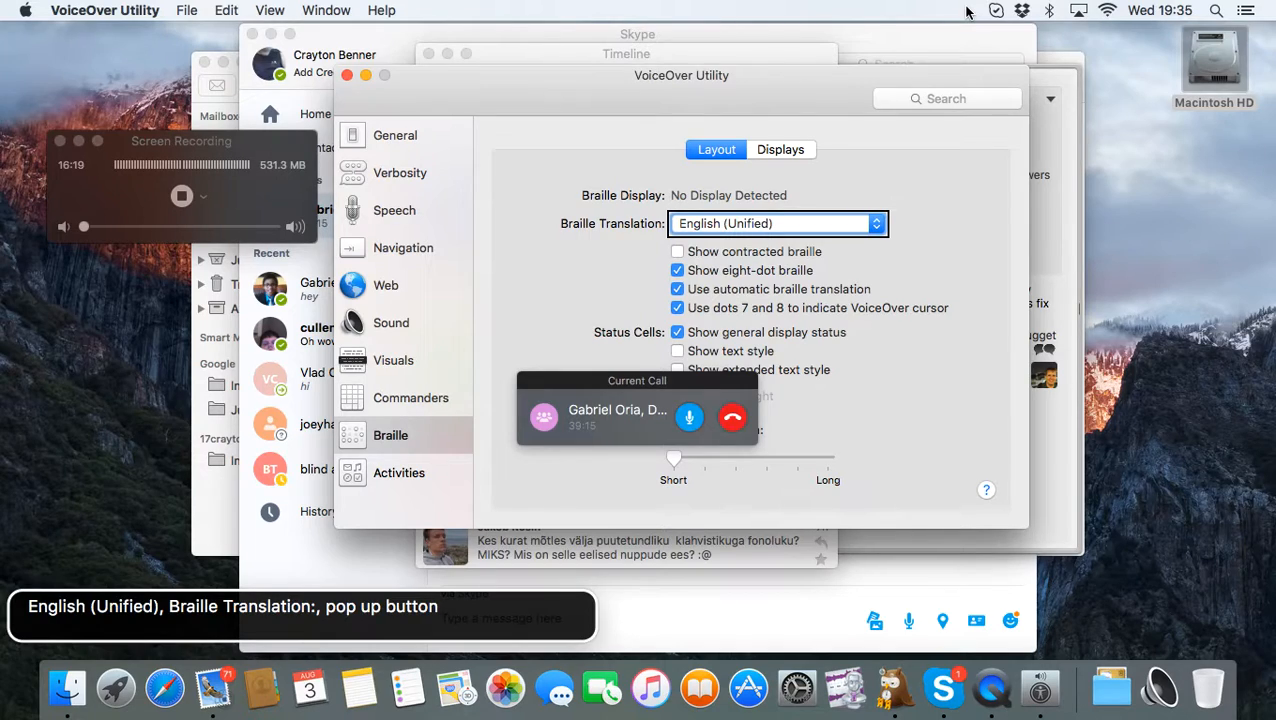
- Enable Show contracted braille and turn off the use of dots 7 and 8 to indicate the VoiceOver cursor
{"action": "key", "text": "ctrl+alt+Right"}
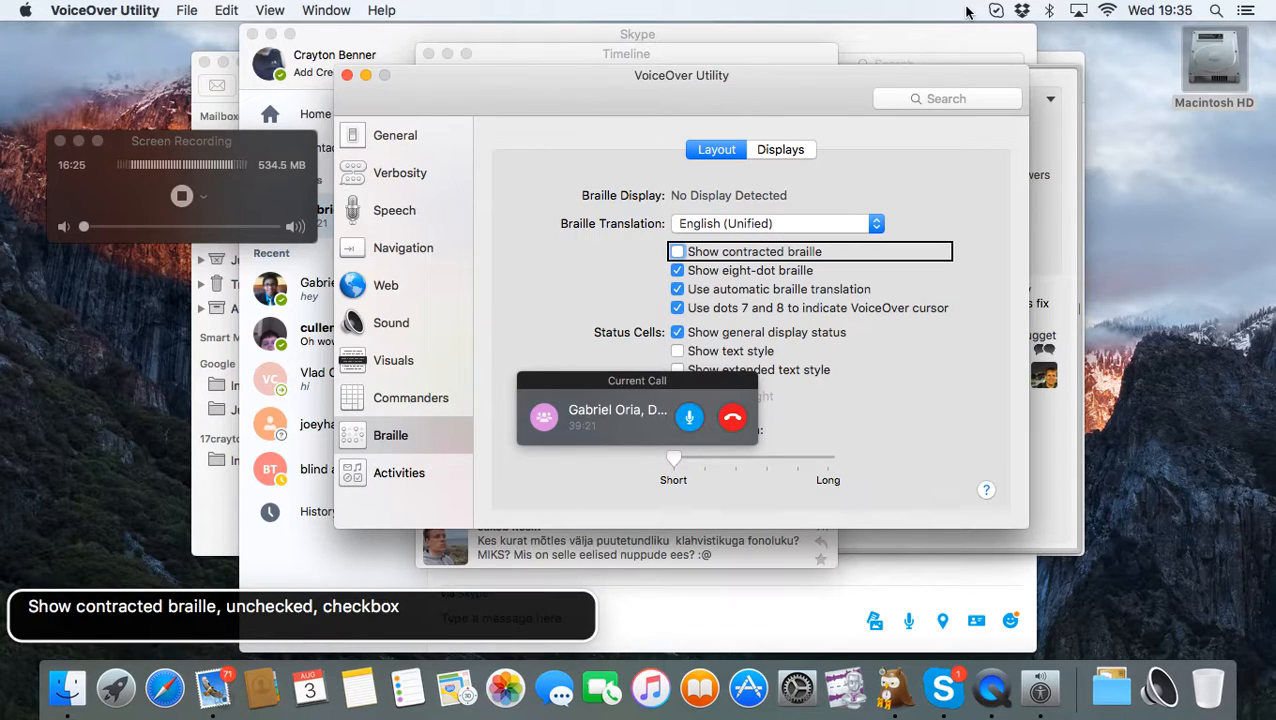
{"action": "key", "text": "ctrl+alt+space"}
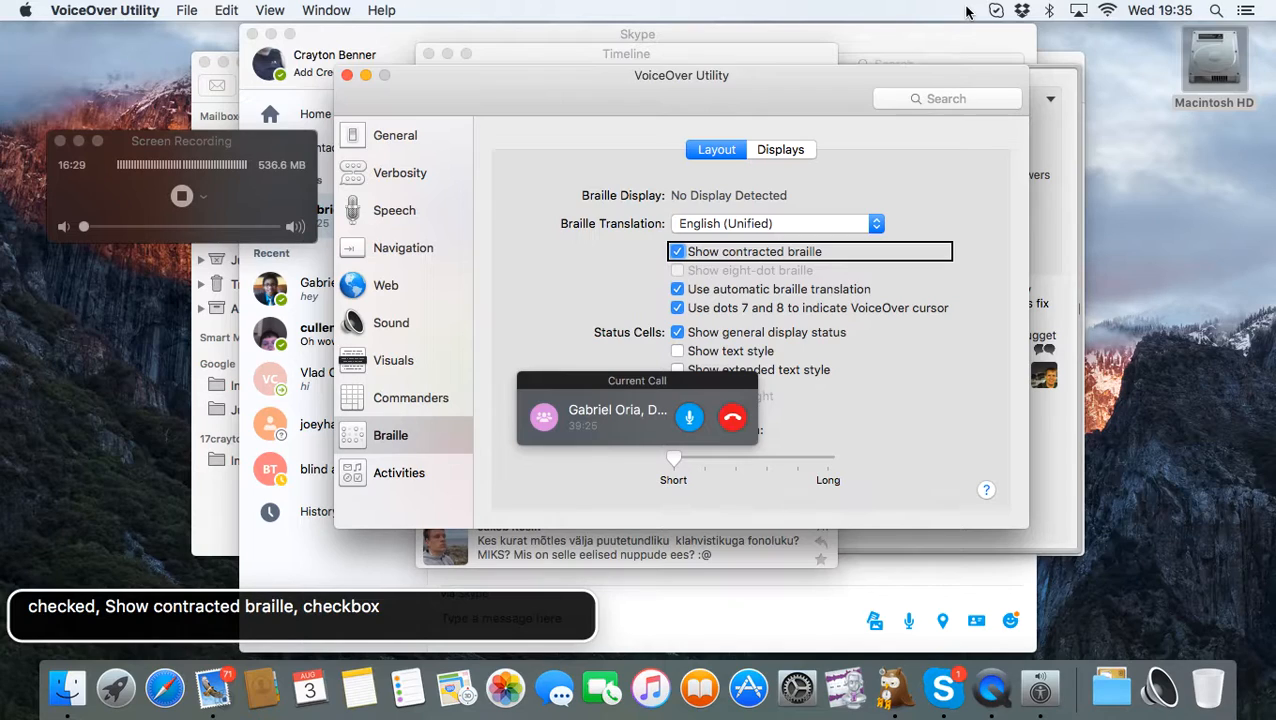
{"action": "key", "text": "ctrl+alt+Right"}
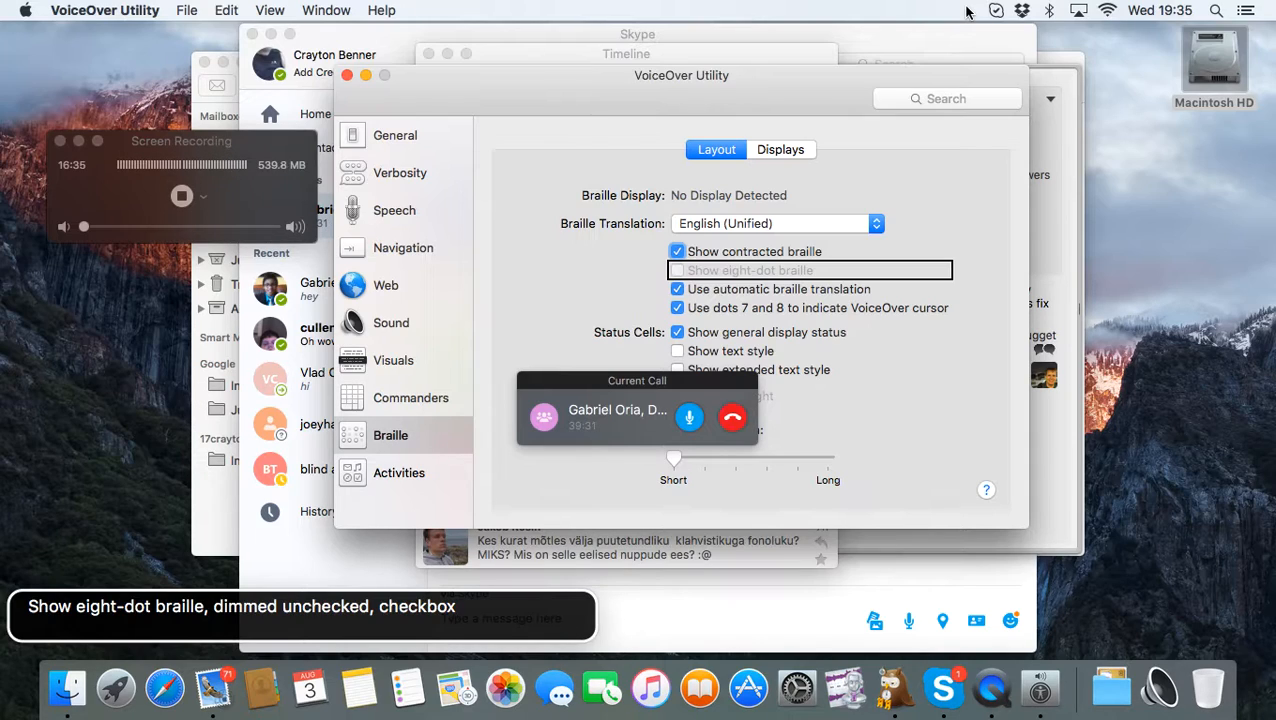
{"action": "key", "text": "ctrl+alt+Right"}
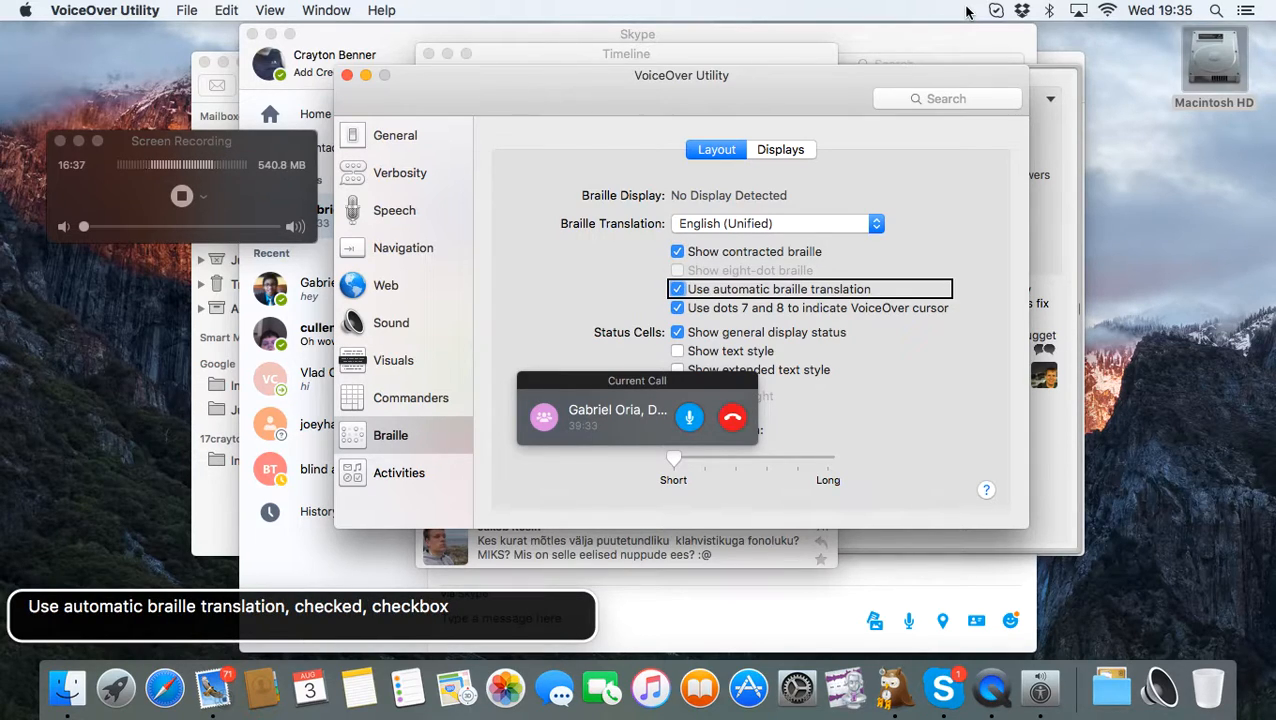
{"action": "key", "text": "ctrl+alt+Right"}
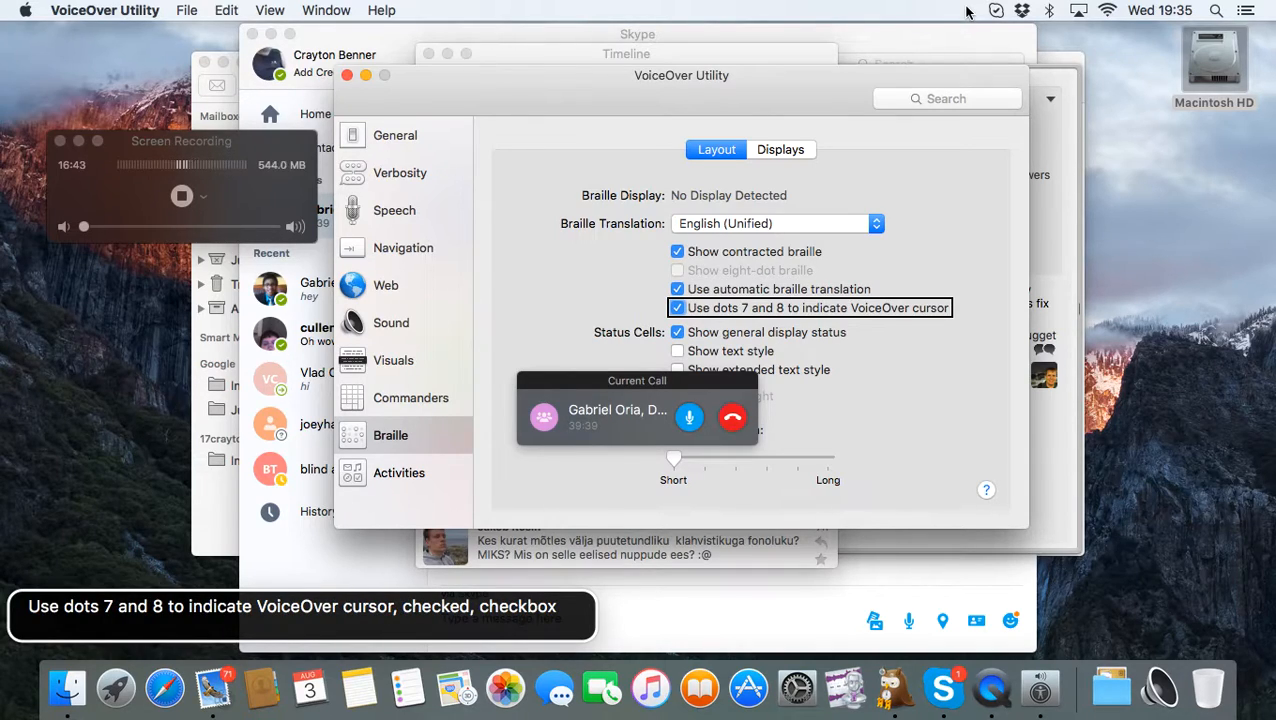
{"action": "key", "text": "ctrl+alt+space"}
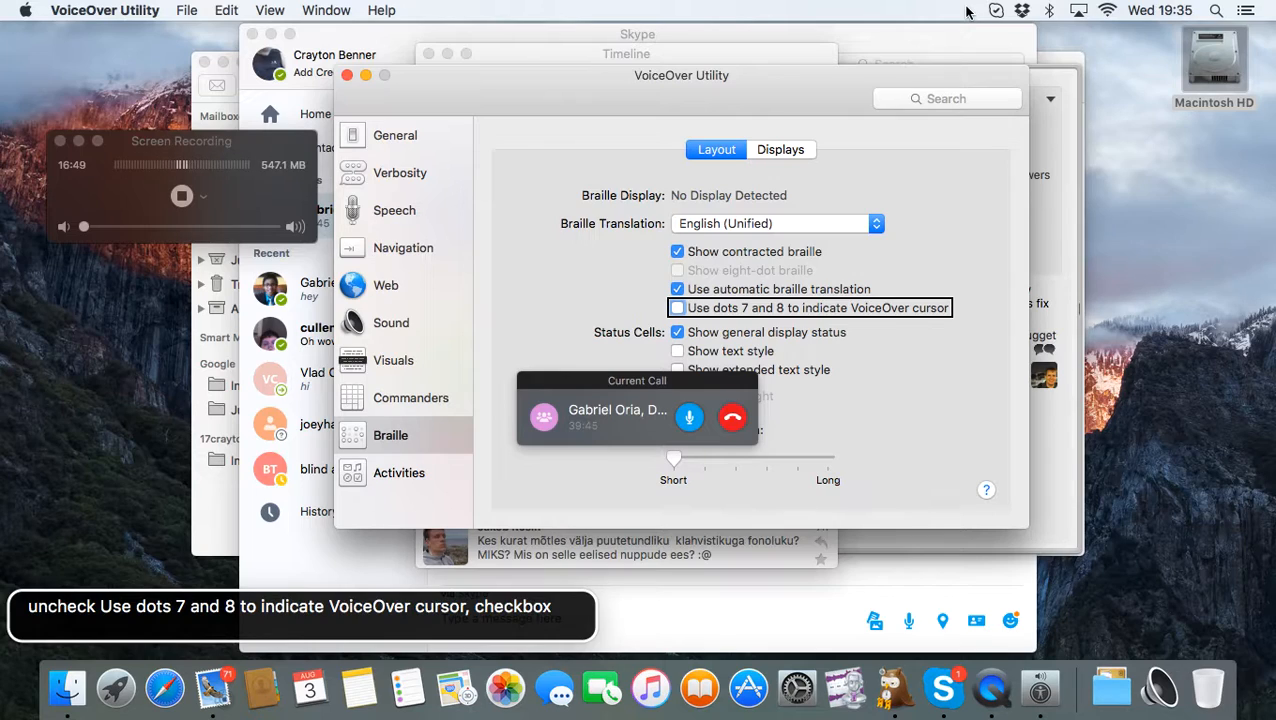
- Turn off Show general display status for the braille status cells
{"action": "key", "text": "ctrl+alt+Right"}
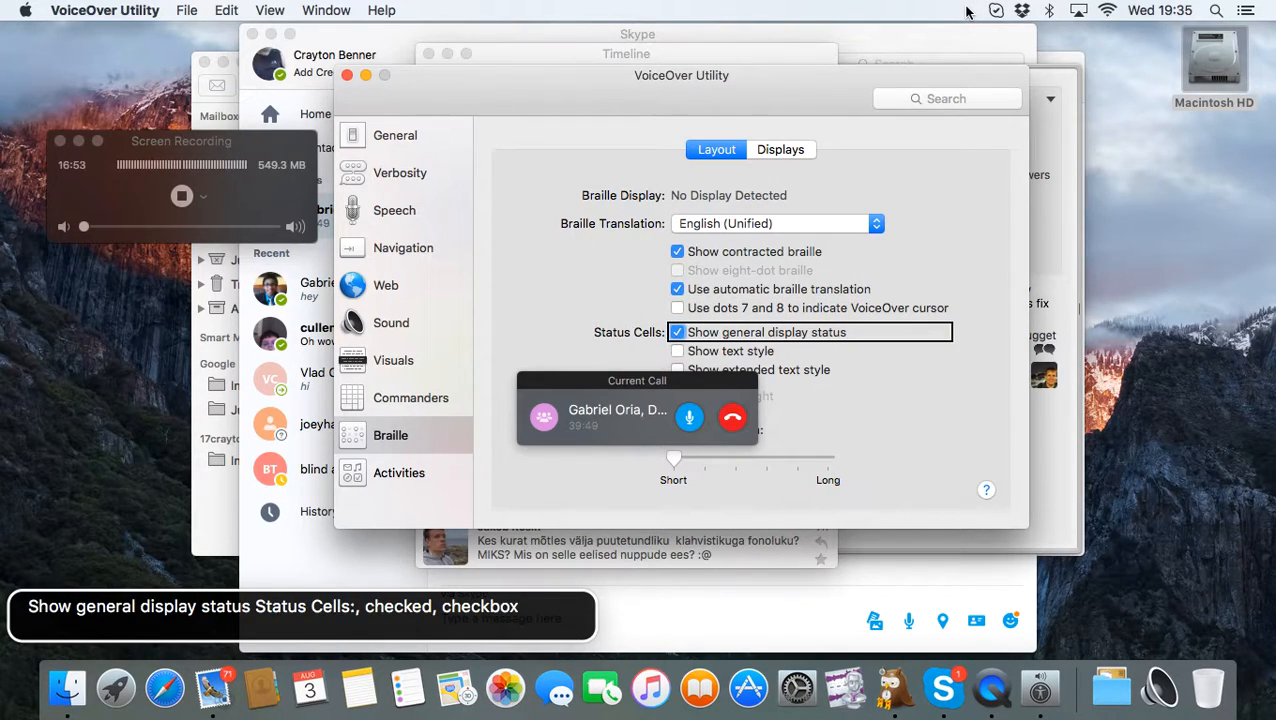
{"action": "key", "text": "ctrl+alt+space"}
{"action": "key", "text": "ctrl+alt+Right"}
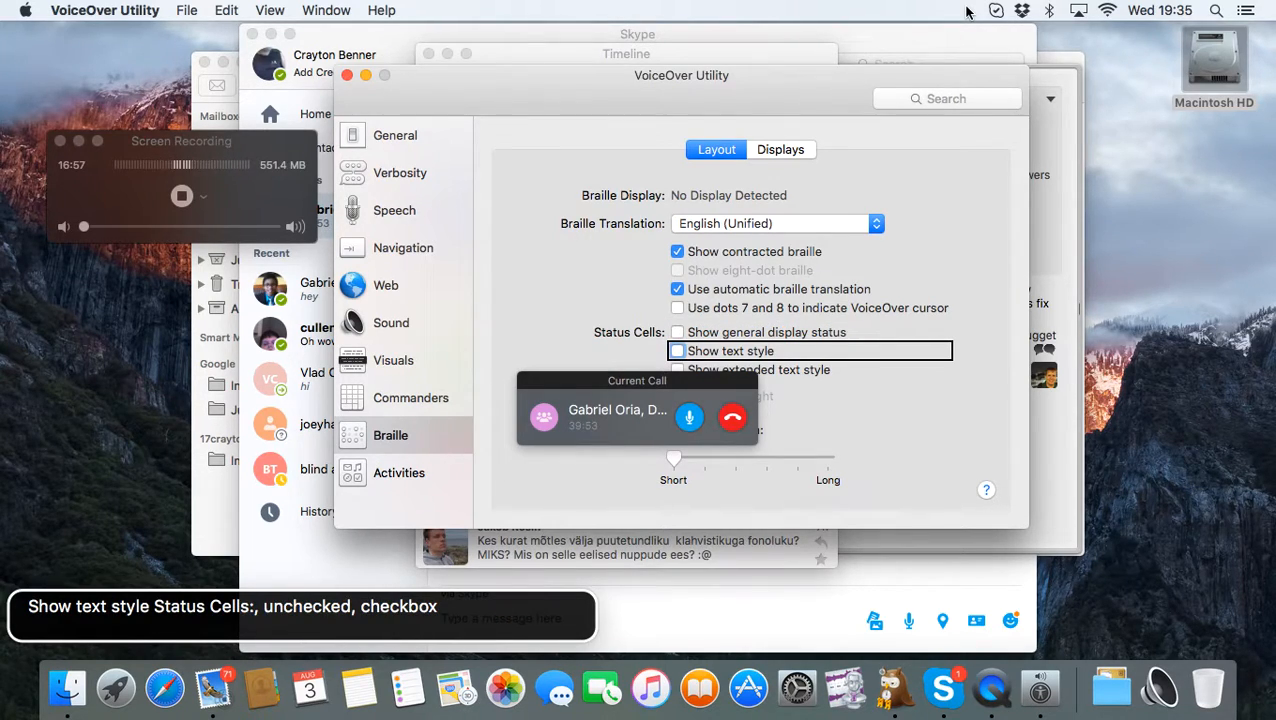
- Review the text style, extended text style, status side and alert message duration options for braille
{"action": "key", "text": "ctrl+alt+space"}
{"action": "key", "text": "ctrl+alt+space"}
{"action": "key", "text": "ctrl+alt+Right"}
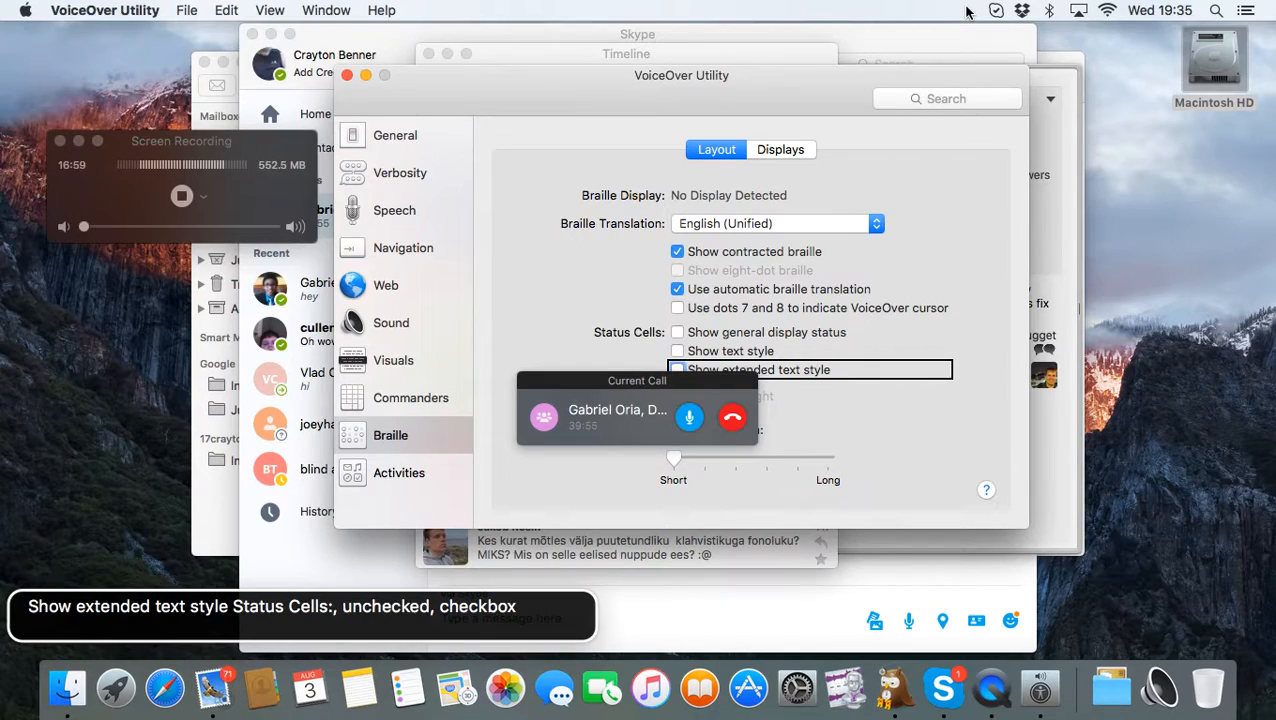
{"action": "key", "text": "ctrl+alt+Right"}
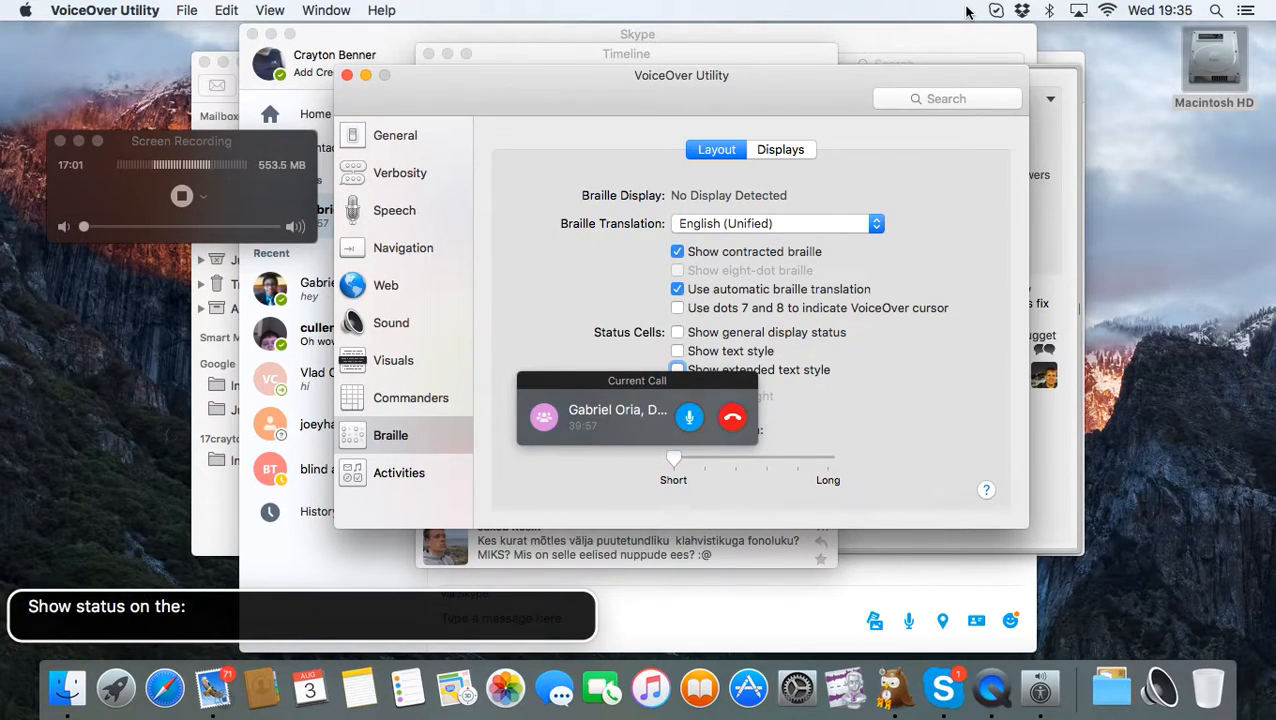
{"action": "key", "text": "ctrl+alt+Right"}
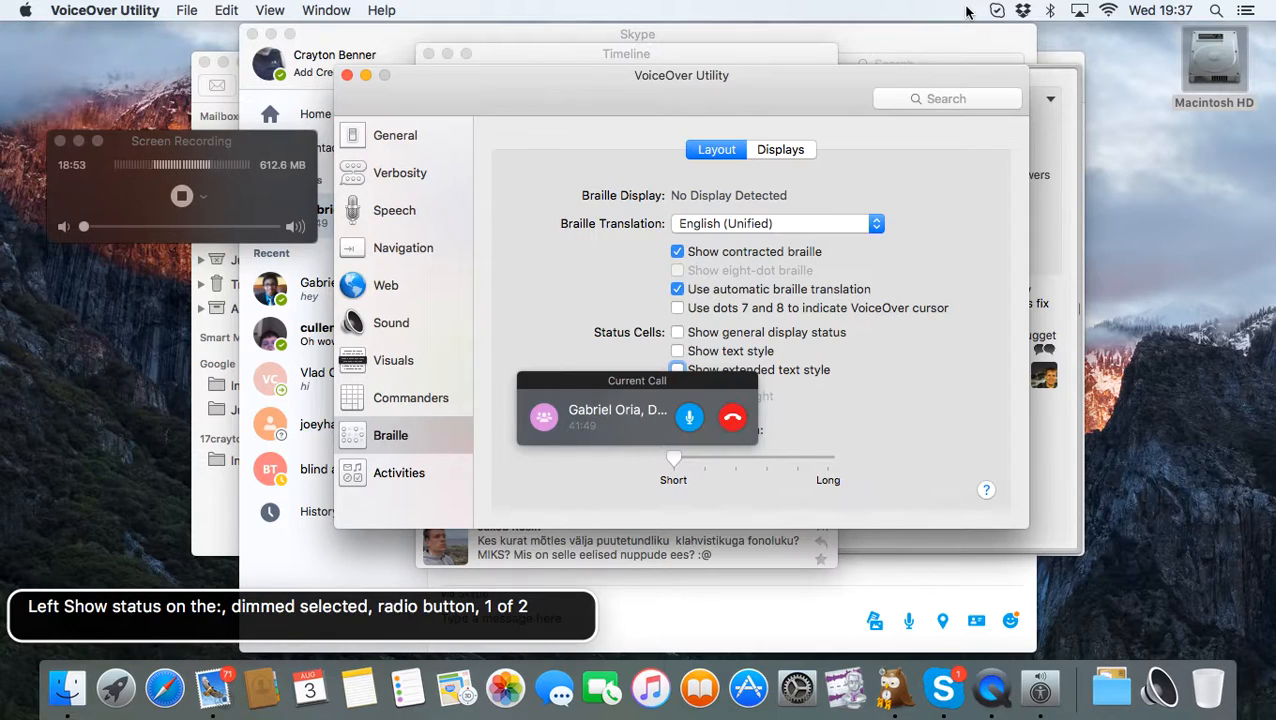
{"action": "key", "text": "ctrl+alt+Right"}
{"action": "key", "text": "ctrl+alt+Right"}
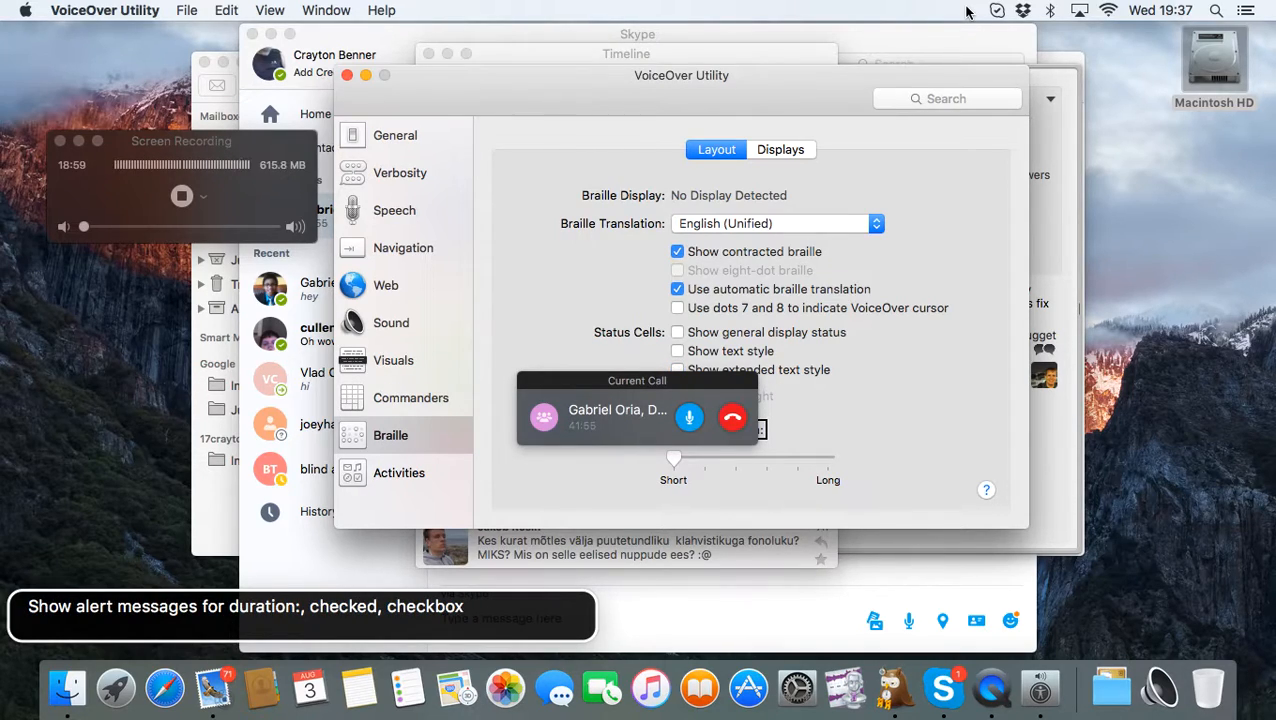
{"action": "key", "text": "ctrl+alt+Right"}
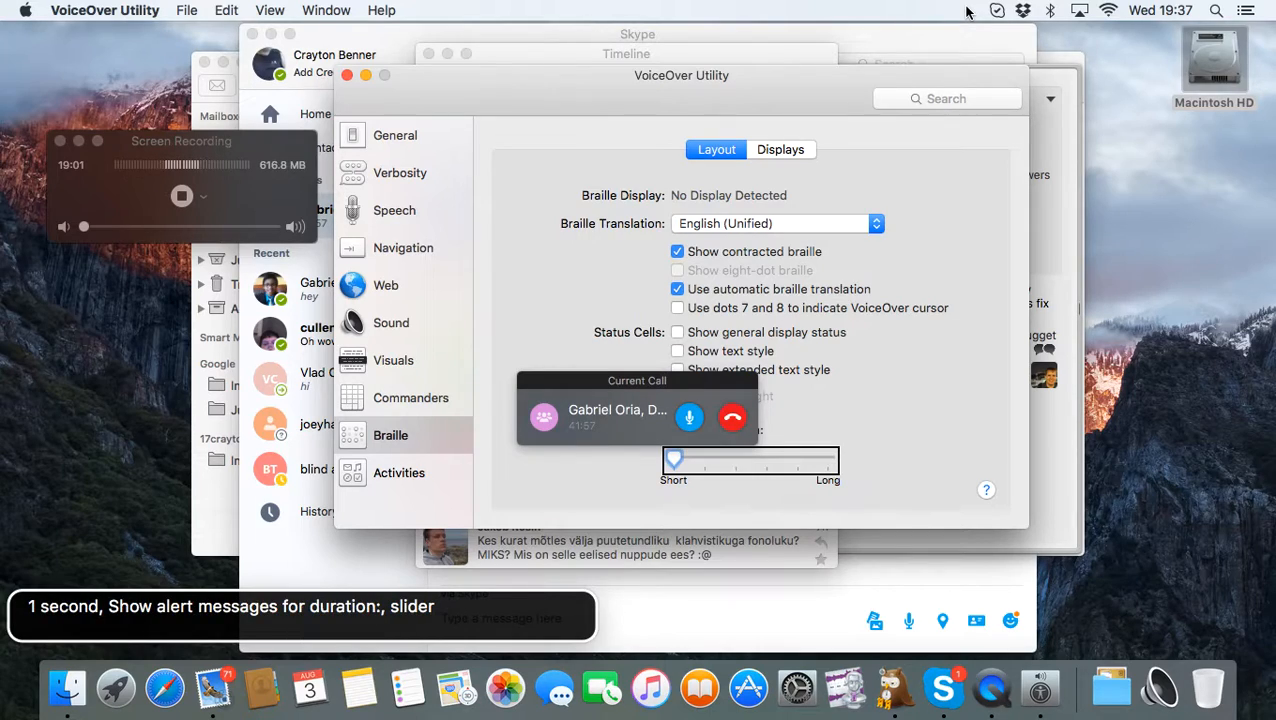
- Leave the Braille settings and show the Activities category in the utility categories
{"action": "key", "text": "ctrl+alt+Right"}
{"action": "key", "text": "ctrl+alt+Right"}
{"action": "key", "text": "ctrl+alt+Right"}
{"action": "key", "text": "ctrl+alt+Right"}
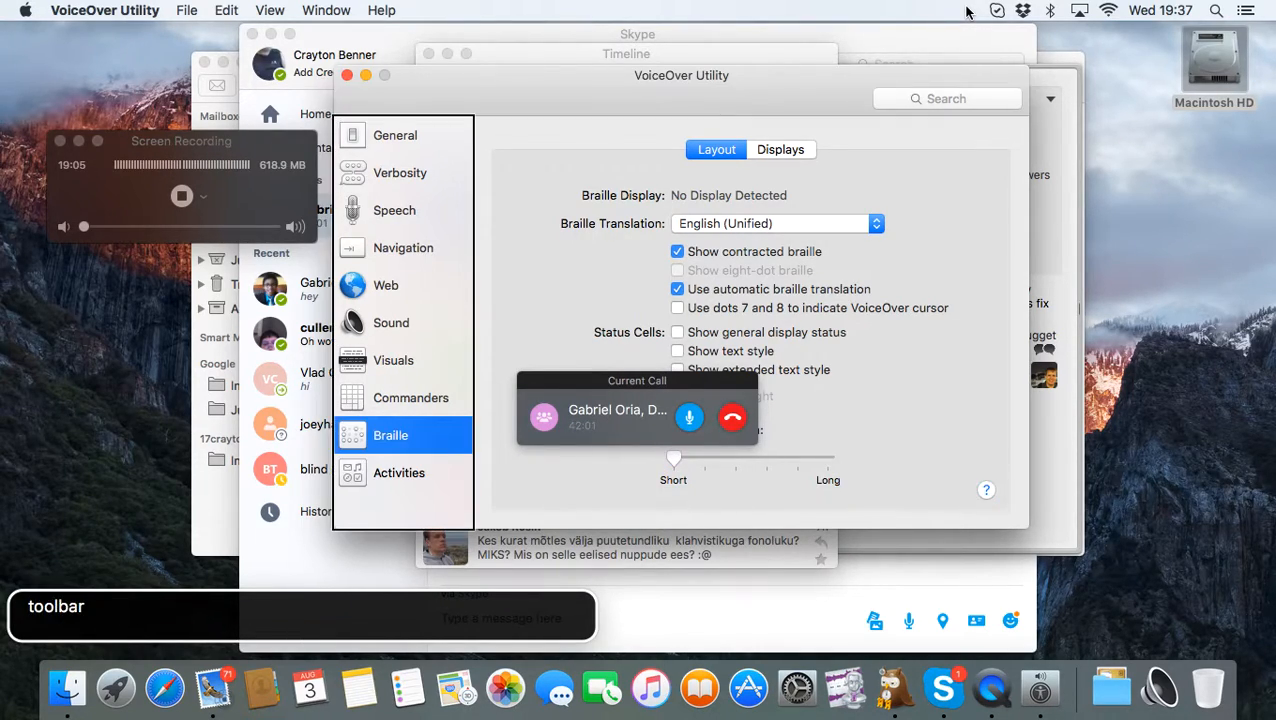
{"action": "key", "text": "ctrl+alt+Right"}
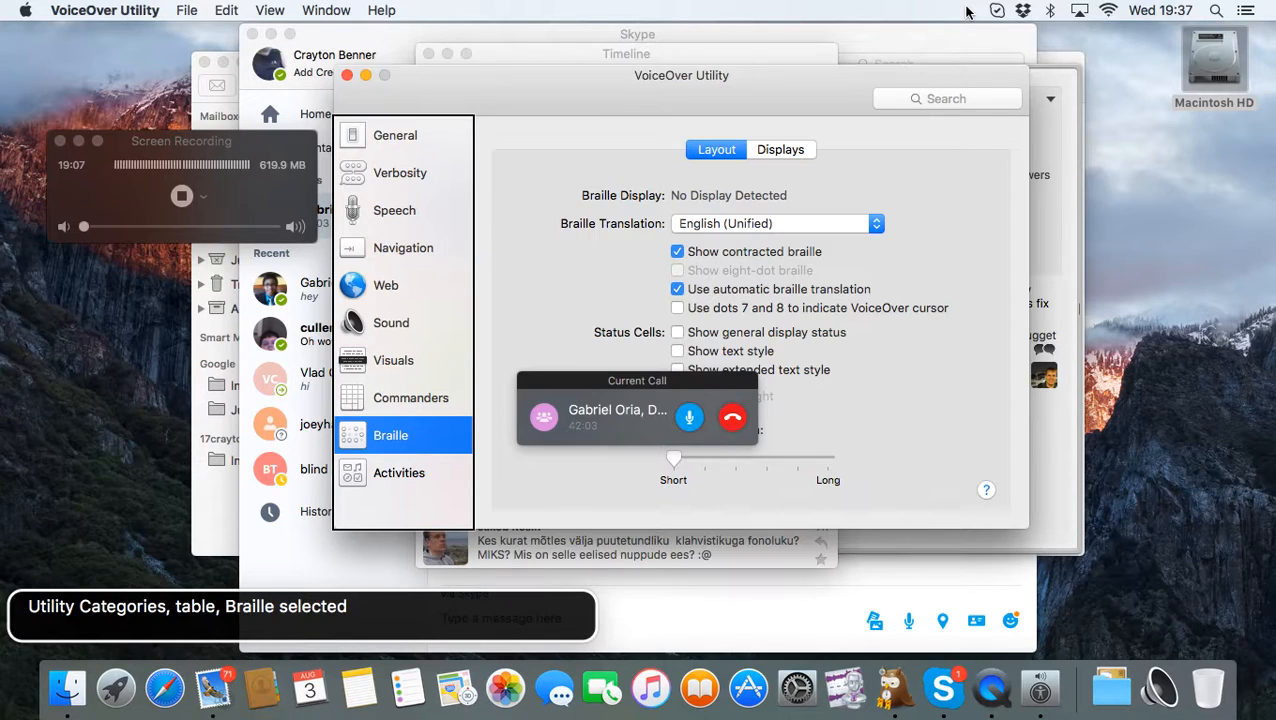
{"action": "key", "text": "Down"}
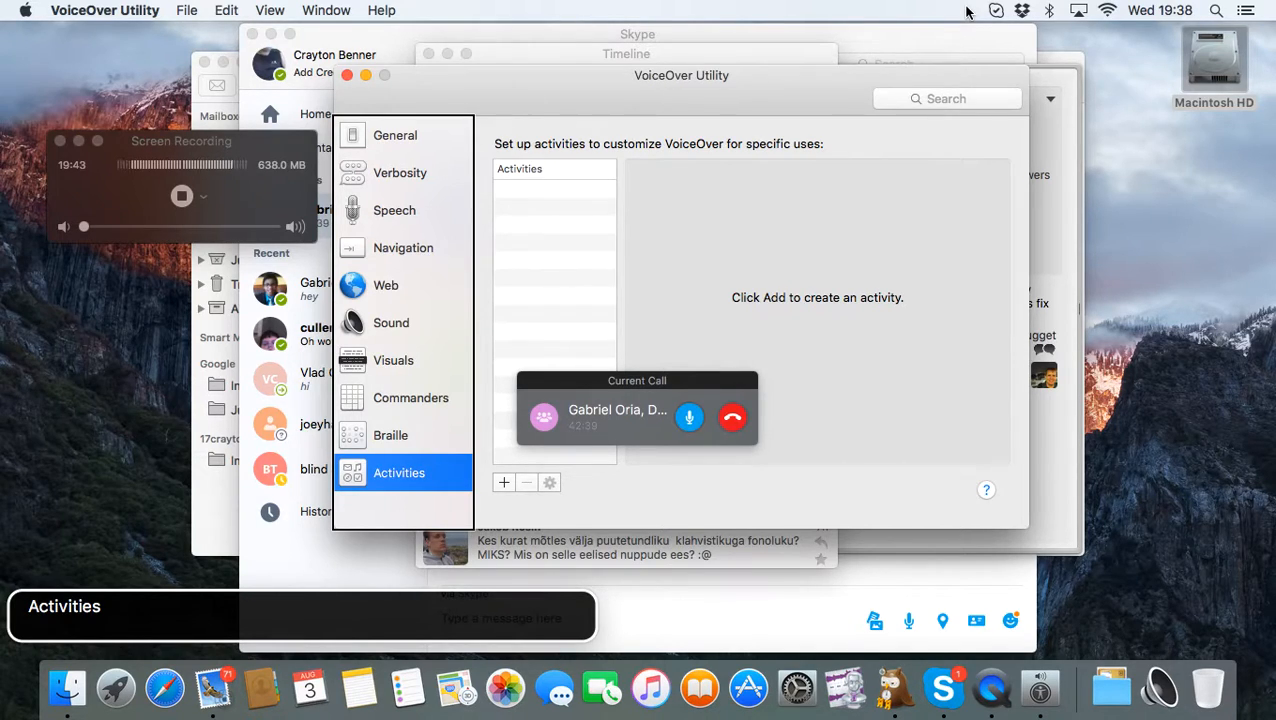
- Add a new activity and name it "text edit"
{"action": "key", "text": "ctrl+alt+Right"}
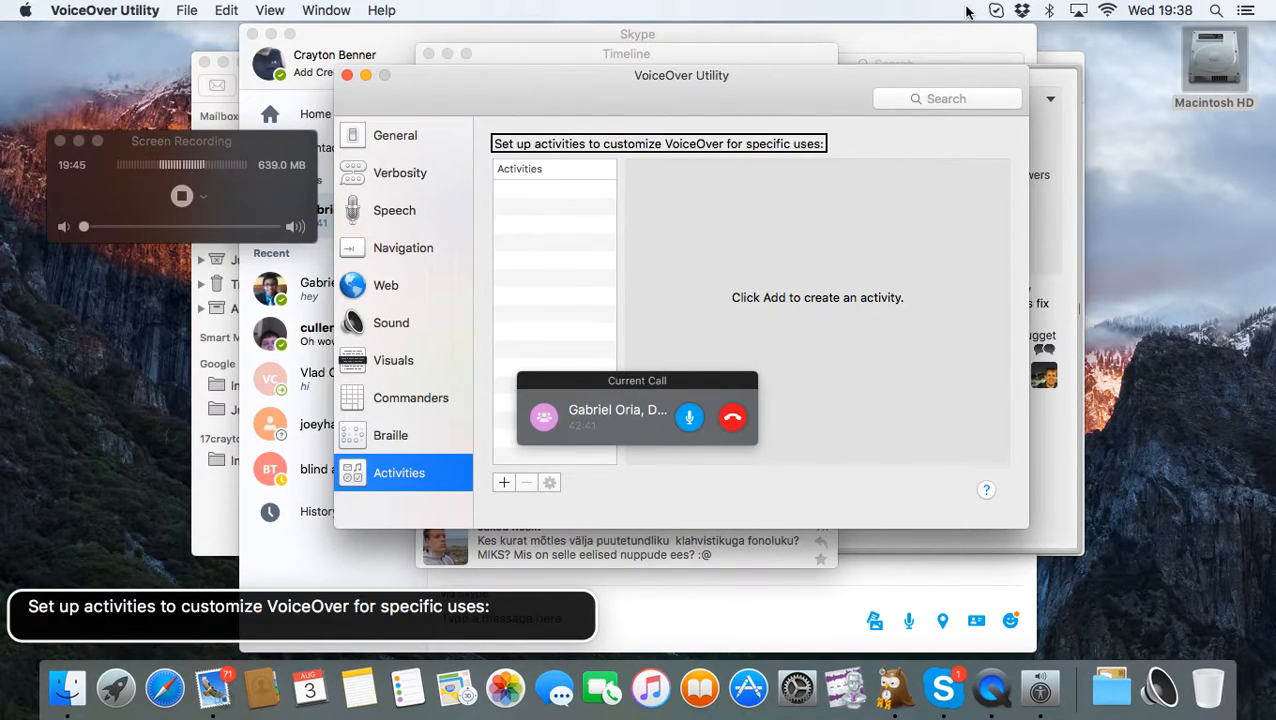
{"action": "key", "text": "ctrl+alt+Right"}
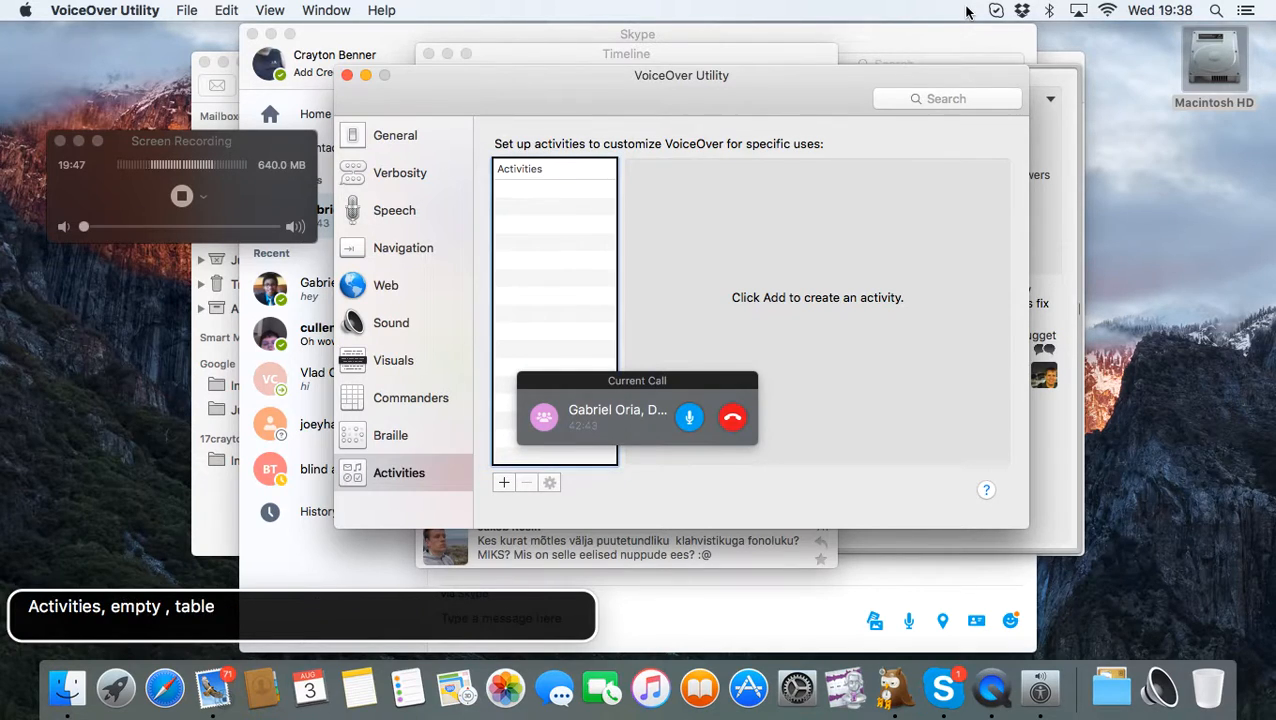
{"action": "key", "text": "ctrl+alt+Right"}
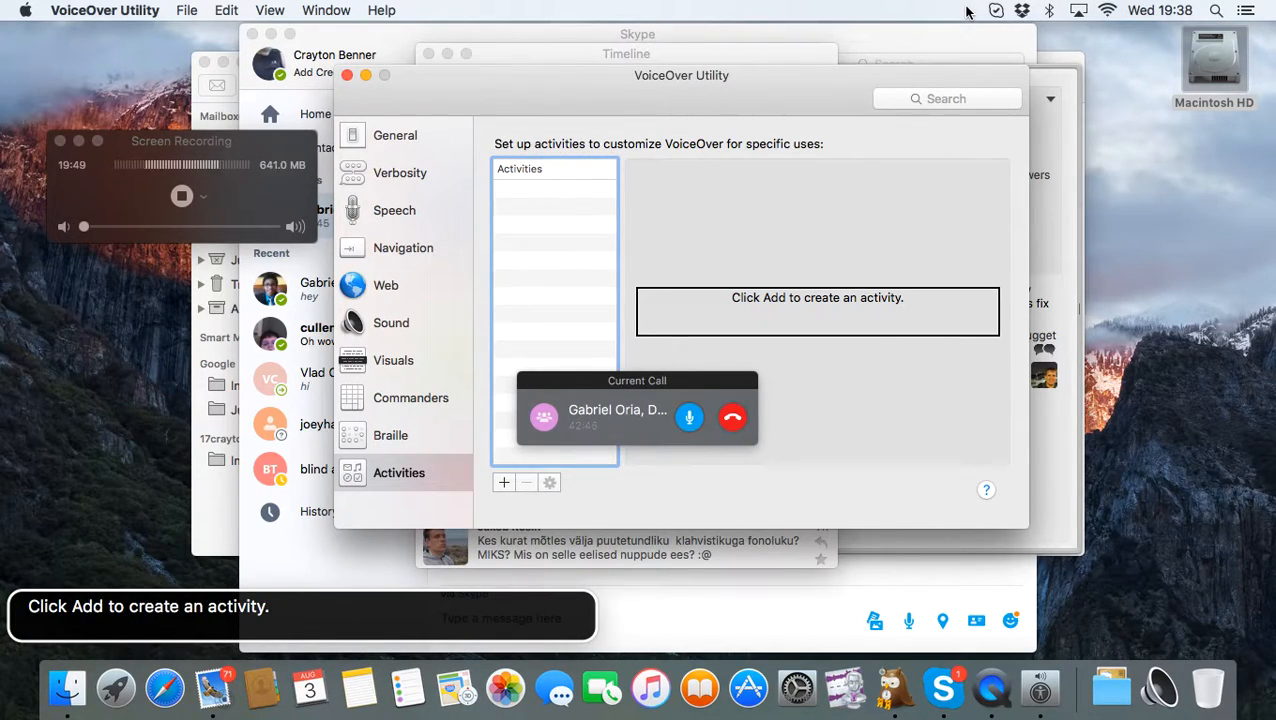
{"action": "key", "text": "ctrl+alt+Right"}
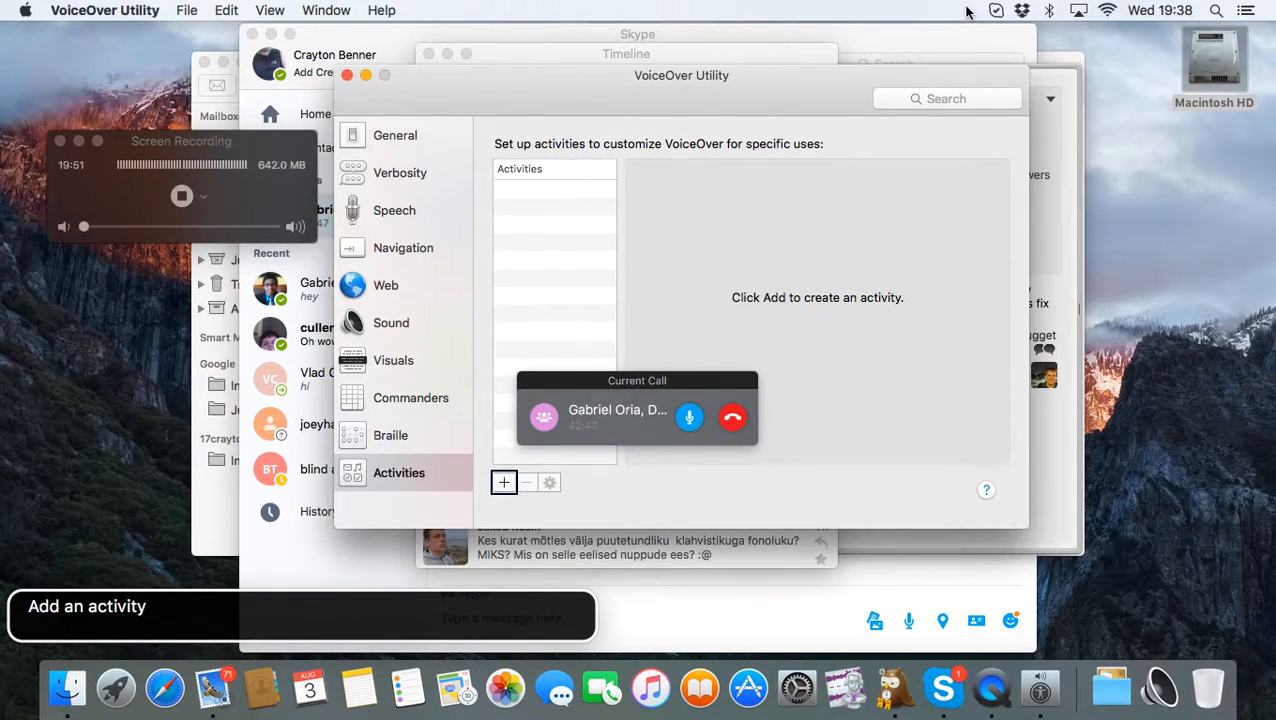
{"action": "key", "text": "ctrl+alt+space"}
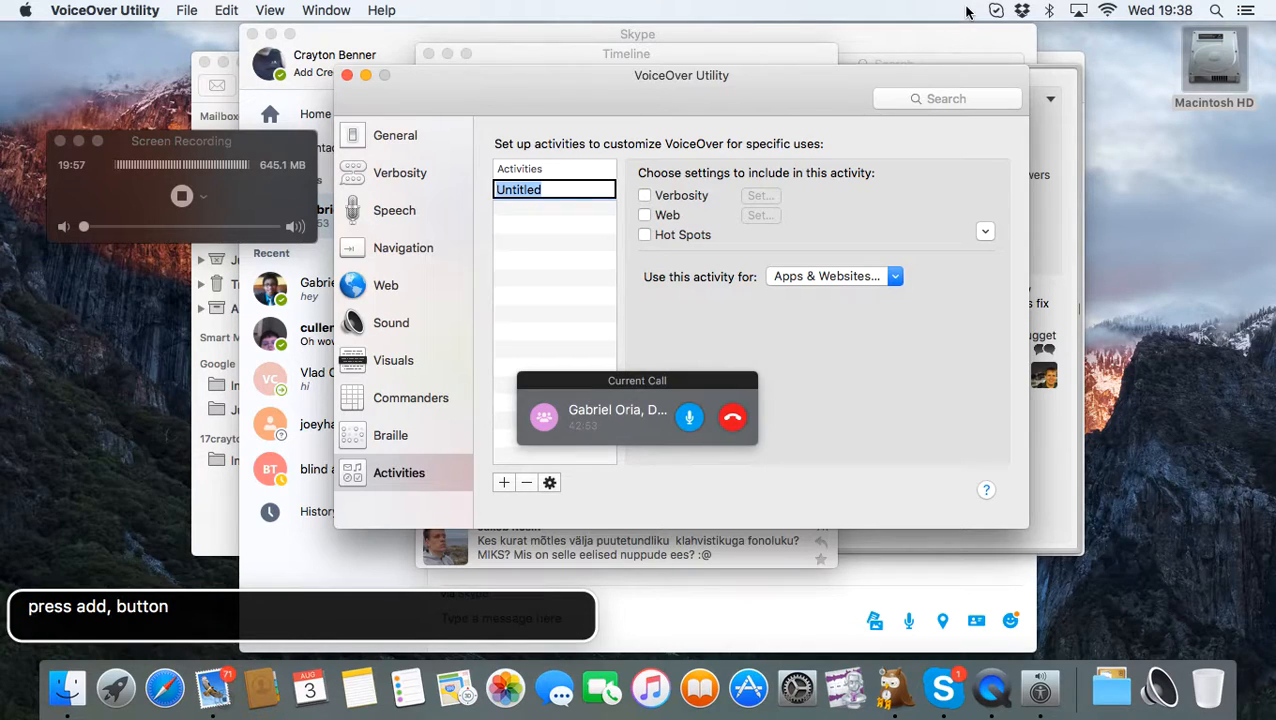
{"action": "type", "text": "t"}
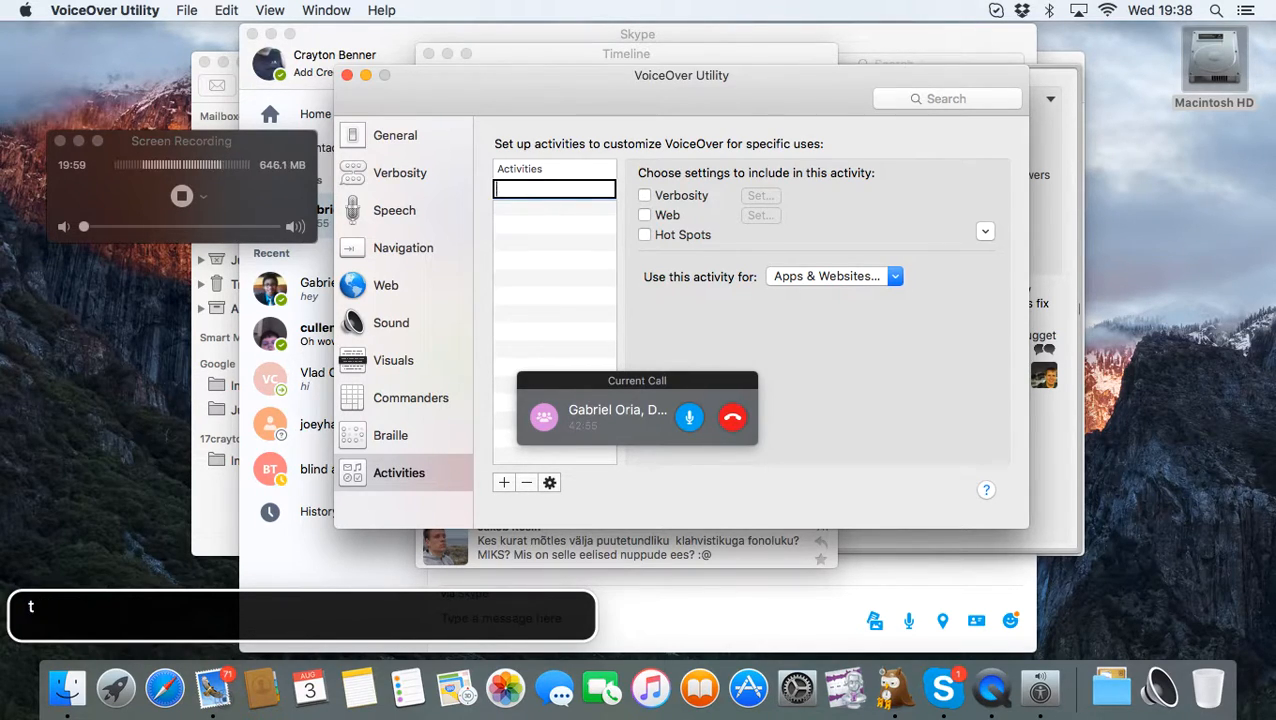
{"action": "type", "text": "e"}
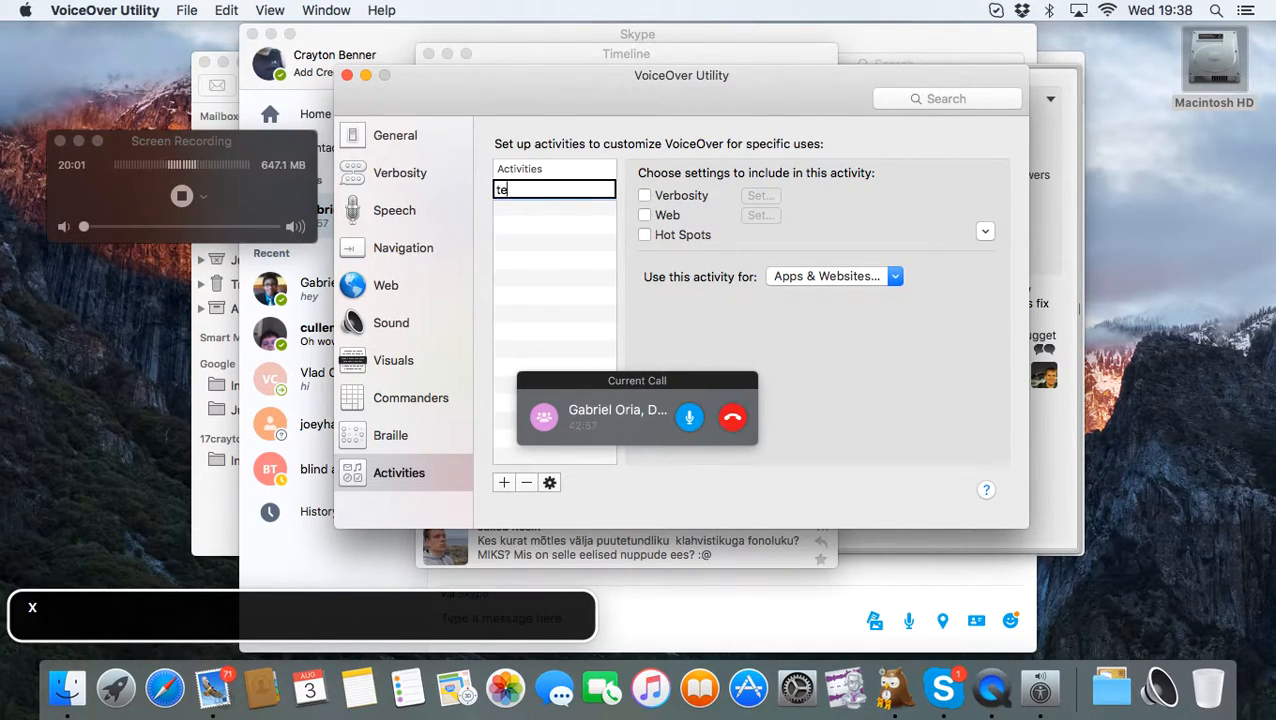
{"action": "type", "text": "xt edit"}
{"action": "key", "text": "Return"}
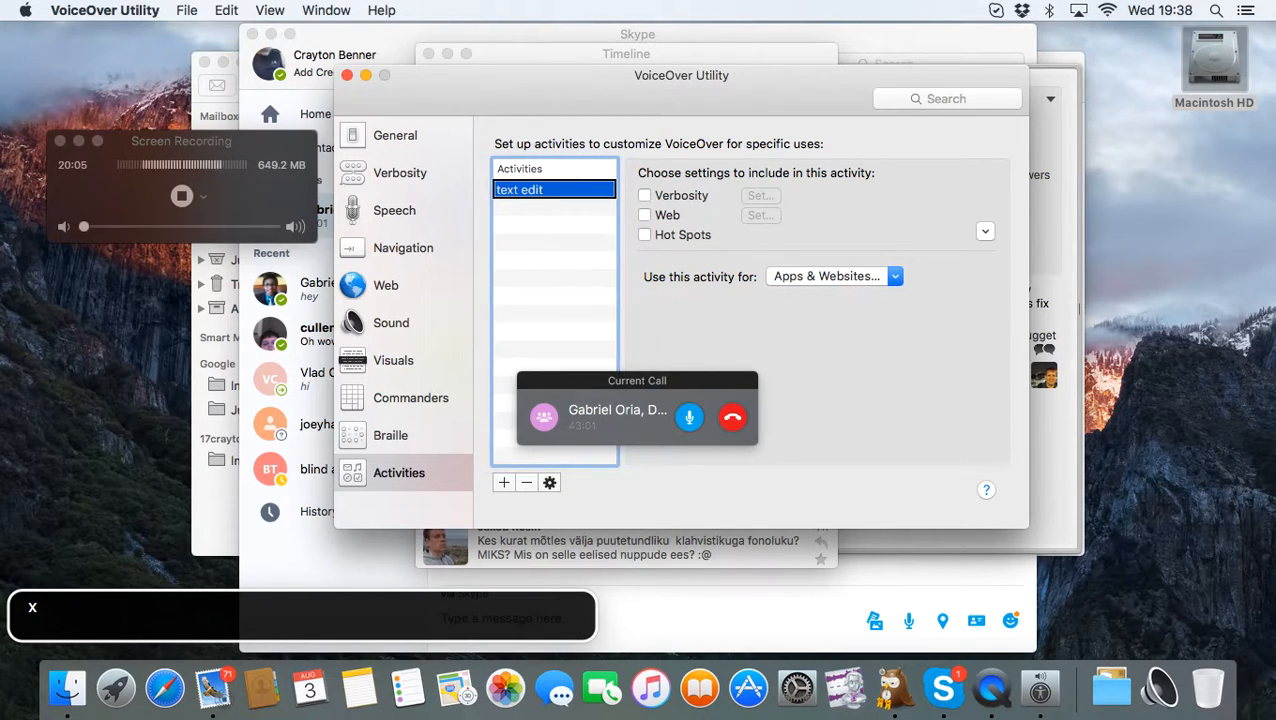
- Review the Verbosity, Web and Hot Spots settings that can be included in the text edit activity
{"action": "key", "text": "ctrl+alt+shift+Up"}
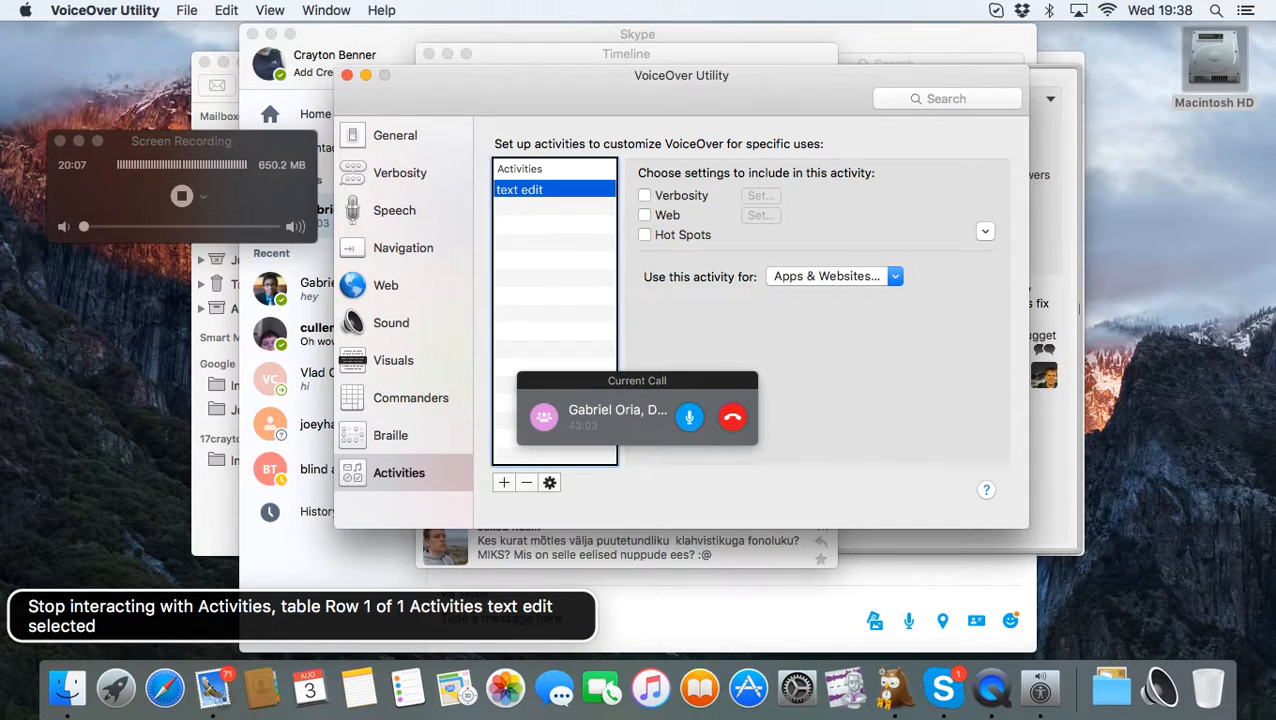
{"action": "key", "text": "ctrl+alt+Right"}
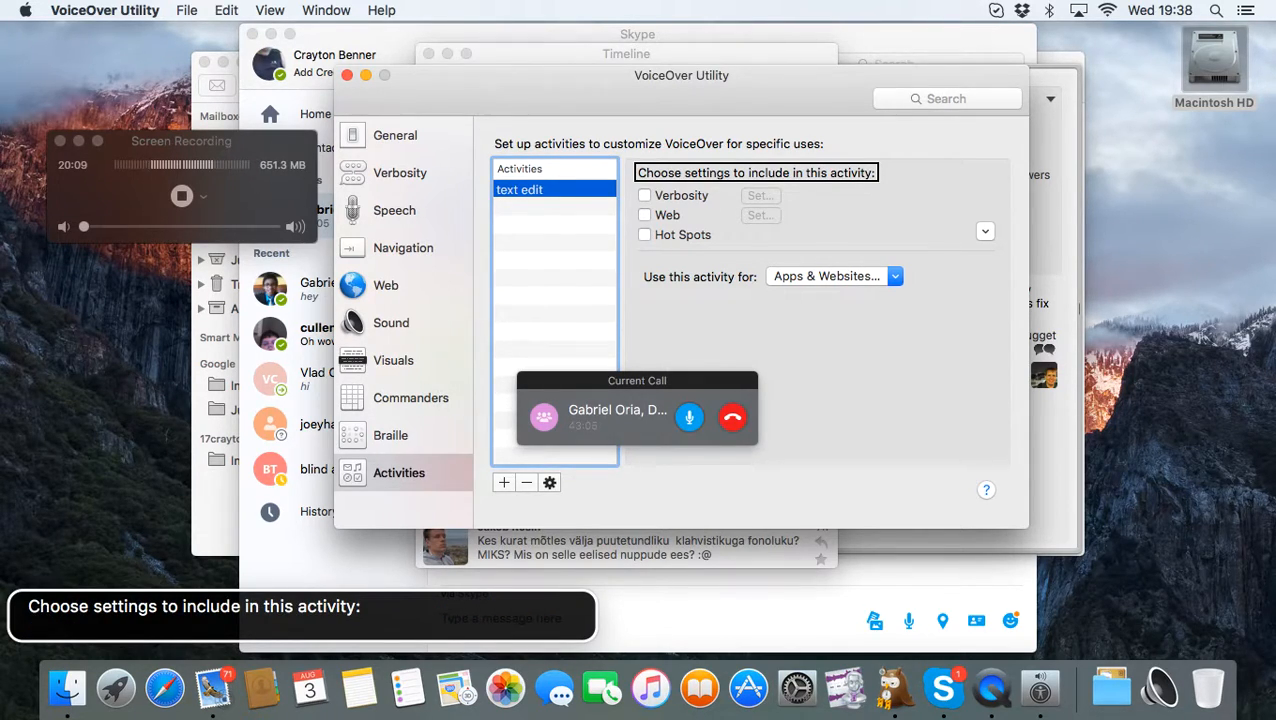
{"action": "key", "text": "ctrl+alt+Left"}
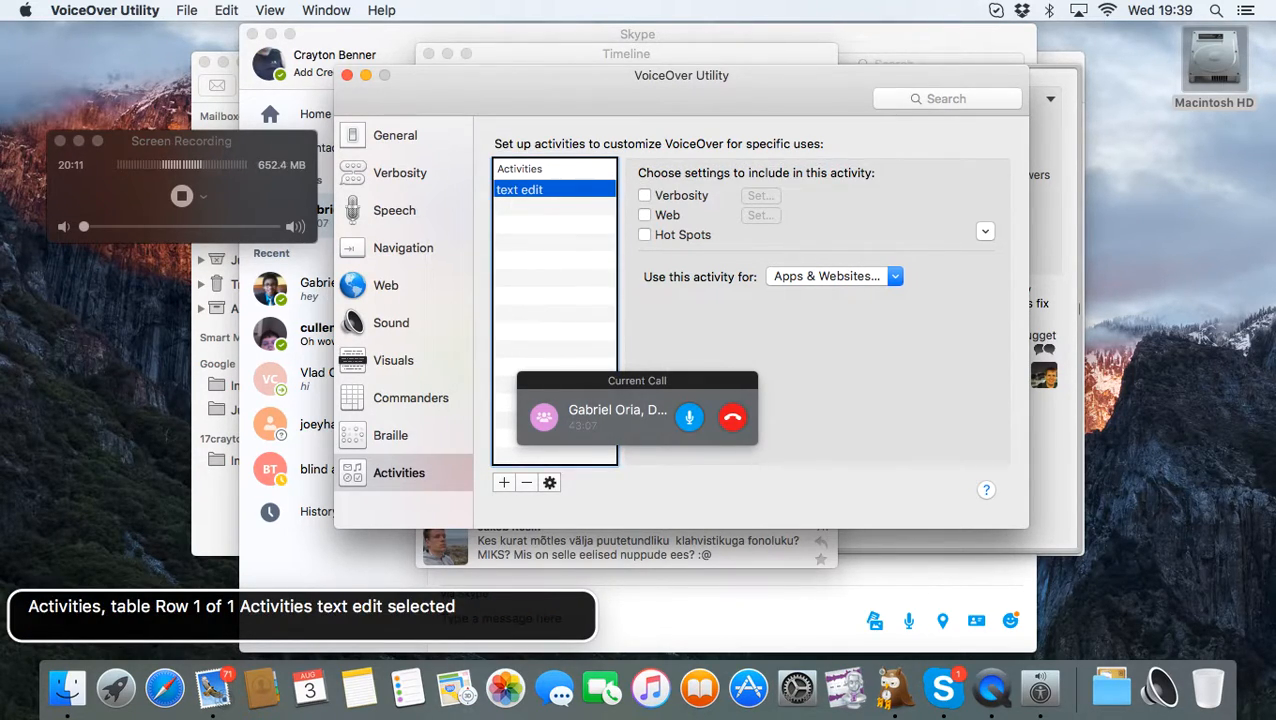
{"action": "key", "text": "Tab"}
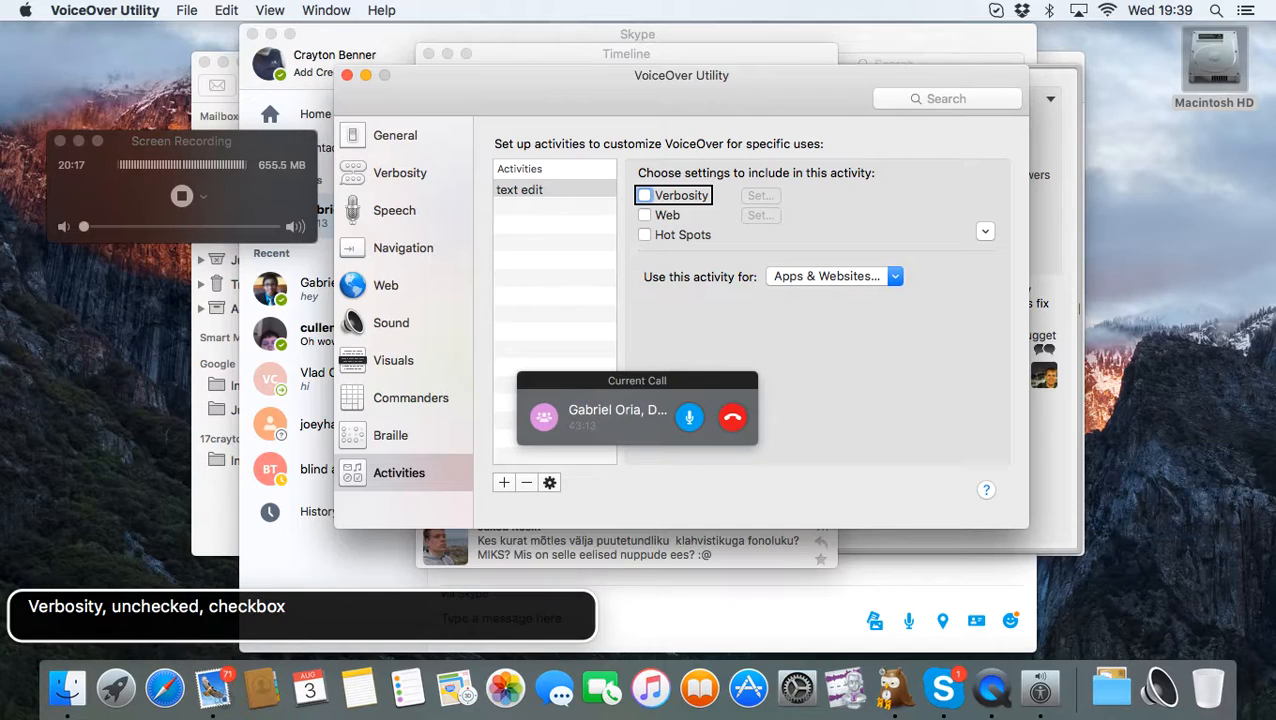
{"action": "key", "text": "ctrl+alt+Right"}
{"action": "key", "text": "ctrl+alt+Right"}
{"action": "key", "text": "ctrl+alt+Right"}
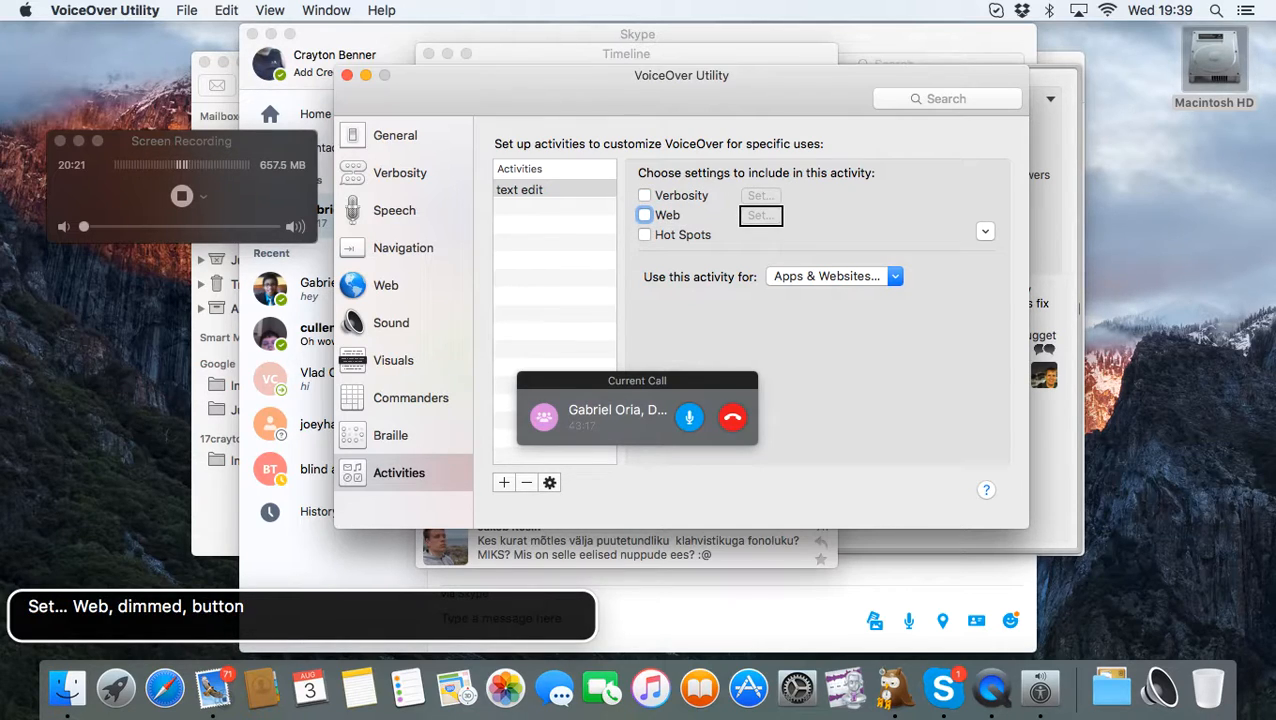
{"action": "key", "text": "ctrl+alt+Right"}
{"action": "key", "text": "ctrl+alt+Right"}
{"action": "key", "text": "ctrl+alt+Right"}
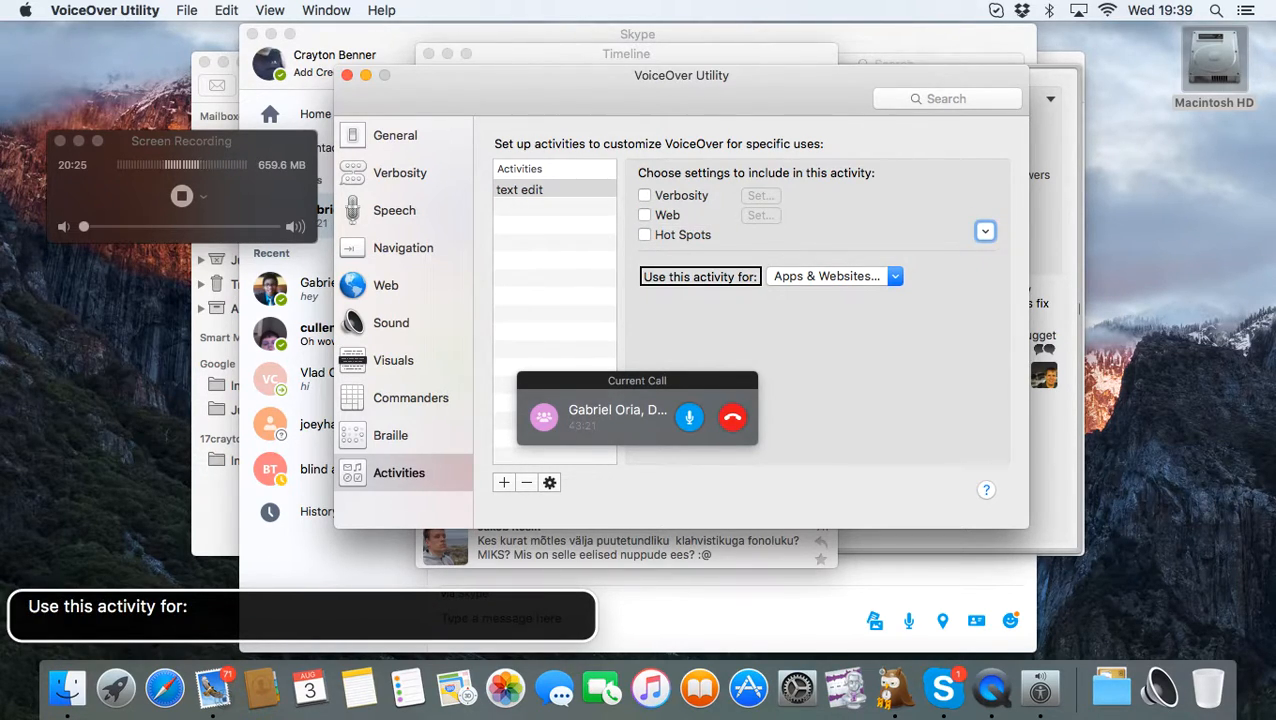
- Review the apps and websites that the text edit activity can be used for
{"action": "key", "text": "ctrl+alt+Right"}
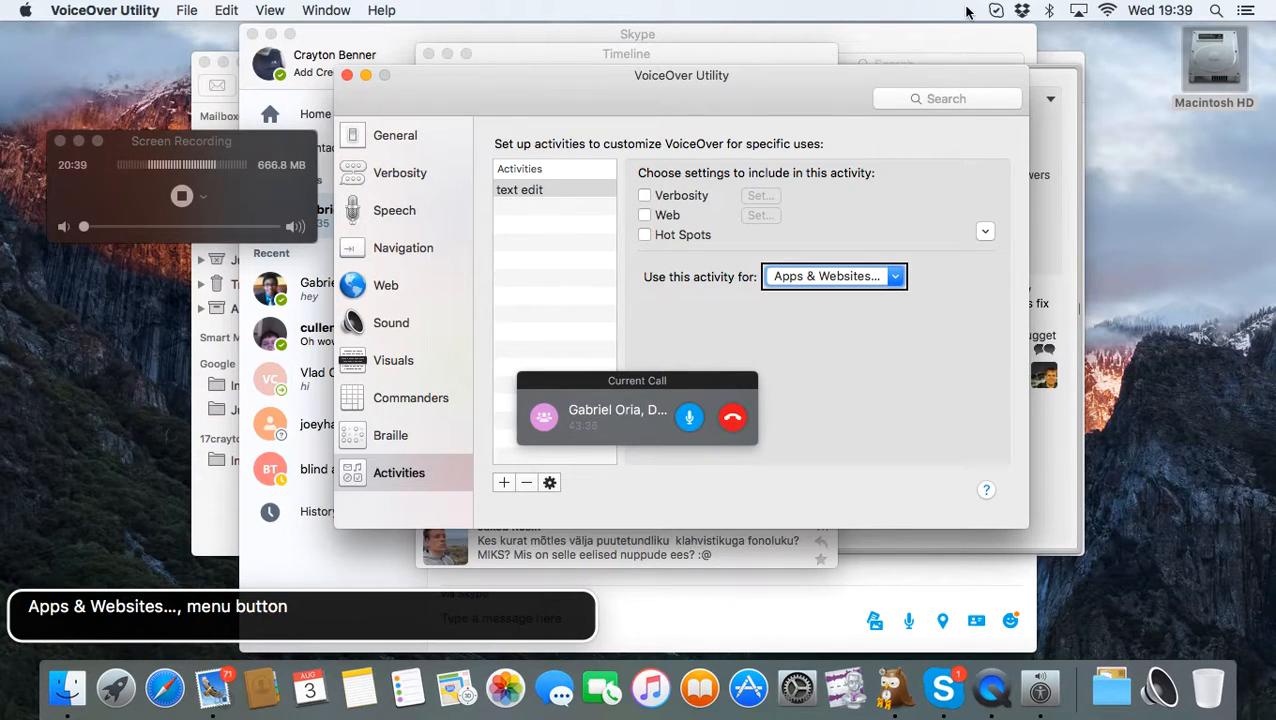
{"action": "key", "text": "ctrl+alt+space"}
{"action": "key", "text": "Down"}
{"action": "key", "text": "Down"}
{"action": "key", "text": "Up"}
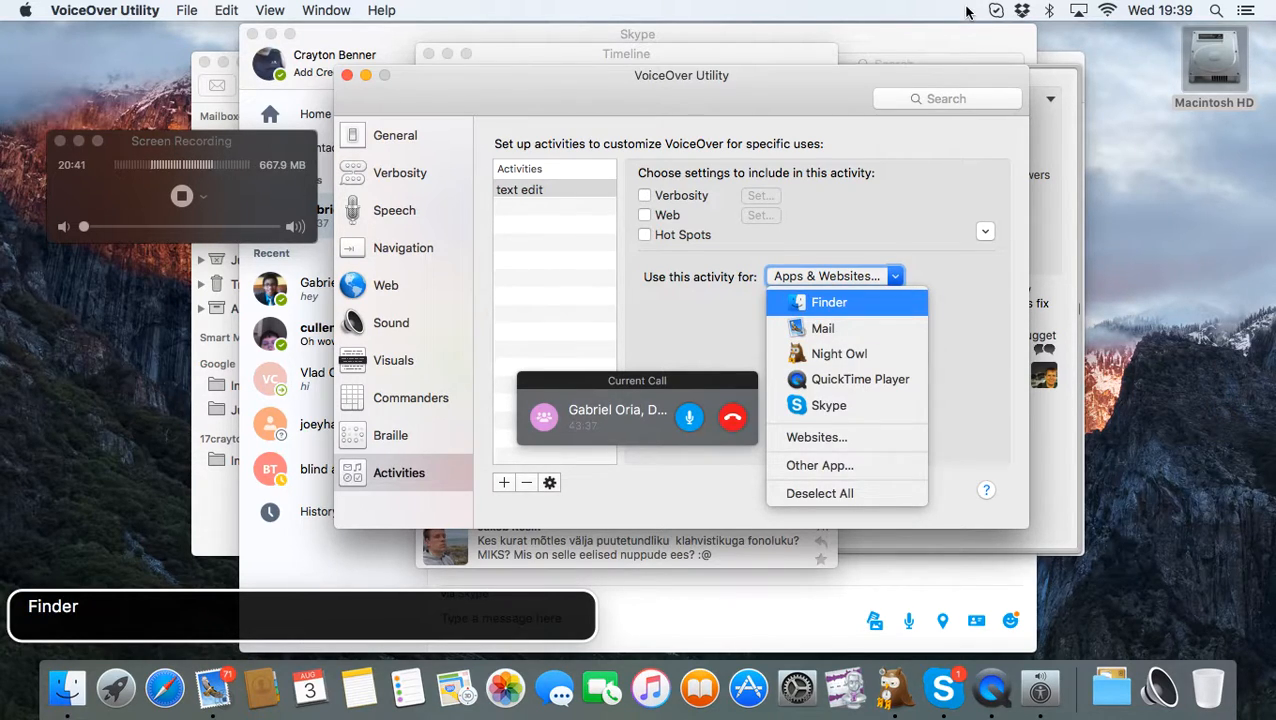
{"action": "key", "text": "Down"}
{"action": "key", "text": "Down"}
{"action": "key", "text": "Down"}
{"action": "key", "text": "Down"}
{"action": "key", "text": "Down"}
{"action": "key", "text": "Down"}
{"action": "key", "text": "Down"}
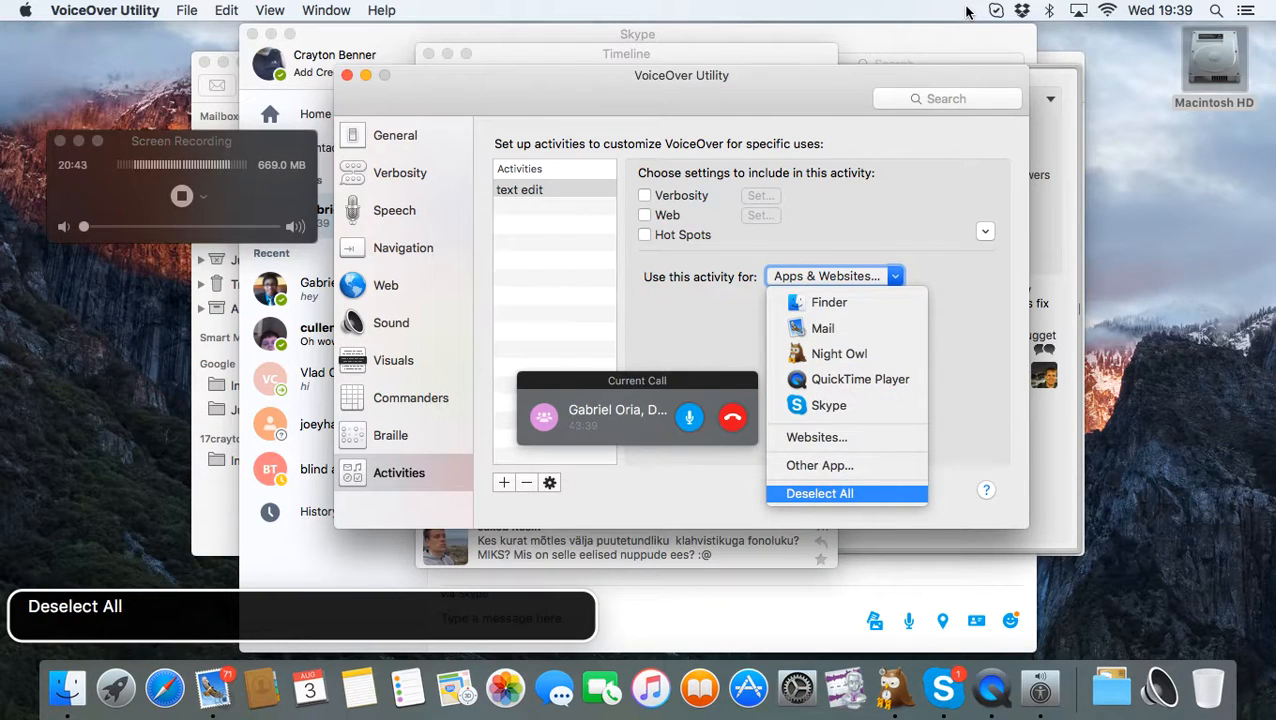
- Assign the text edit activity to another app, choosing TextEdit.app from the Applications folder
{"action": "key", "text": "Up"}
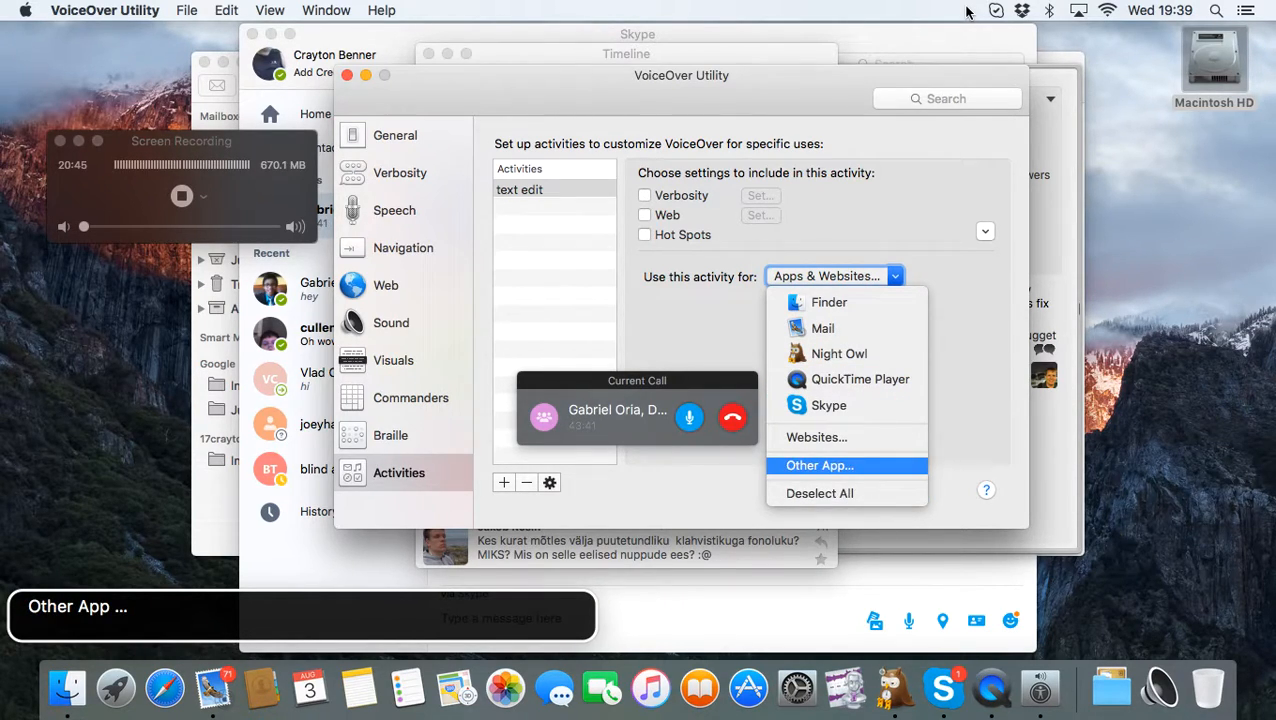
{"action": "key", "text": "ctrl+alt+space"}
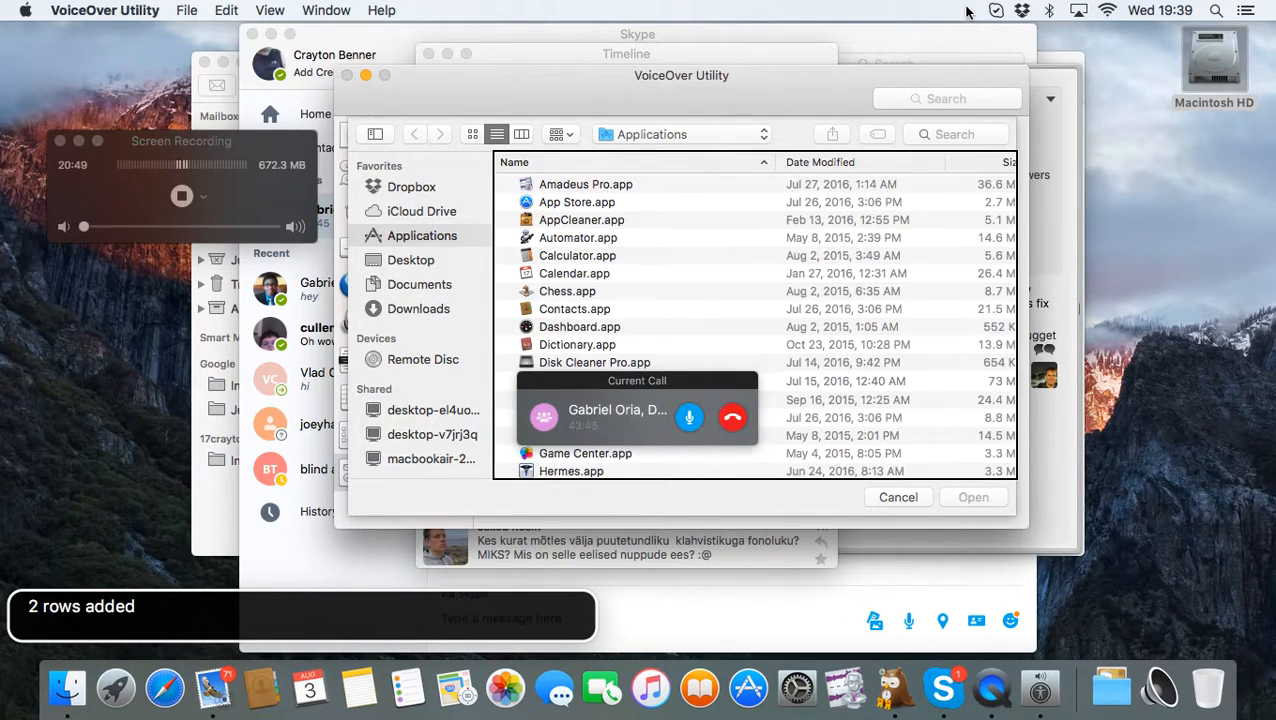
{"action": "key", "text": "Down"}
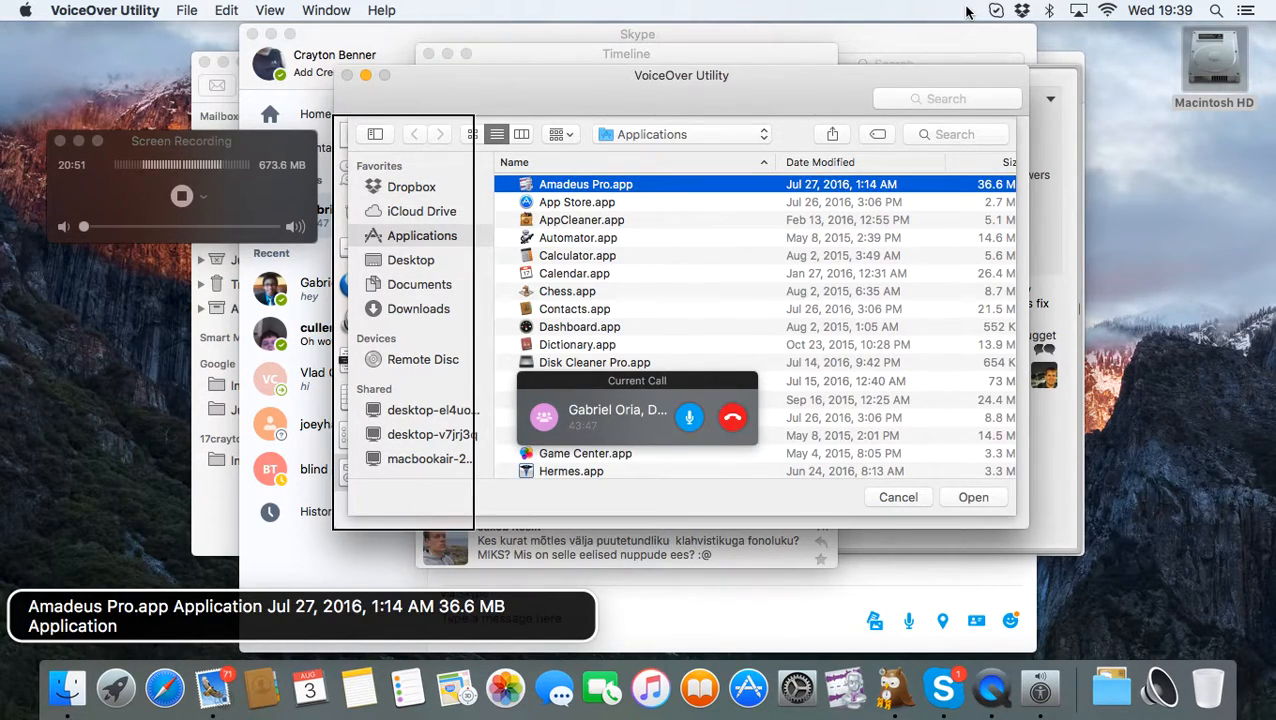
{"action": "type", "text": "t"}
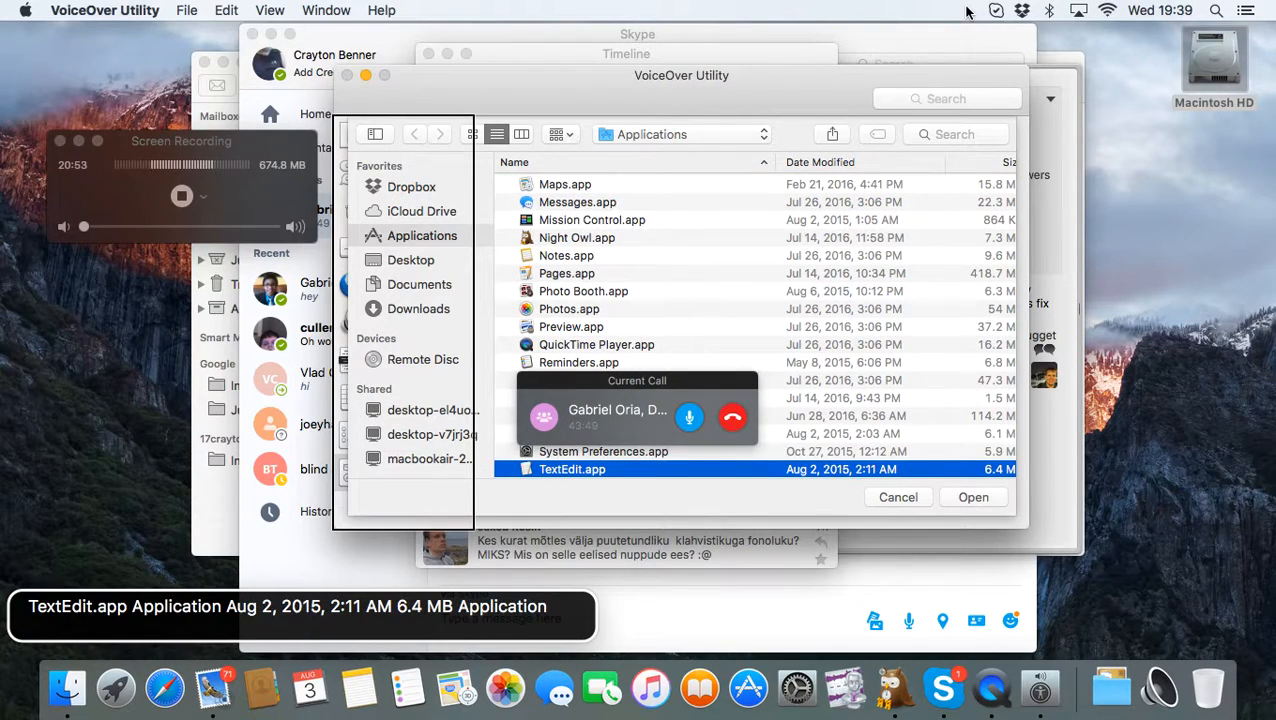
{"action": "key", "text": "Return"}
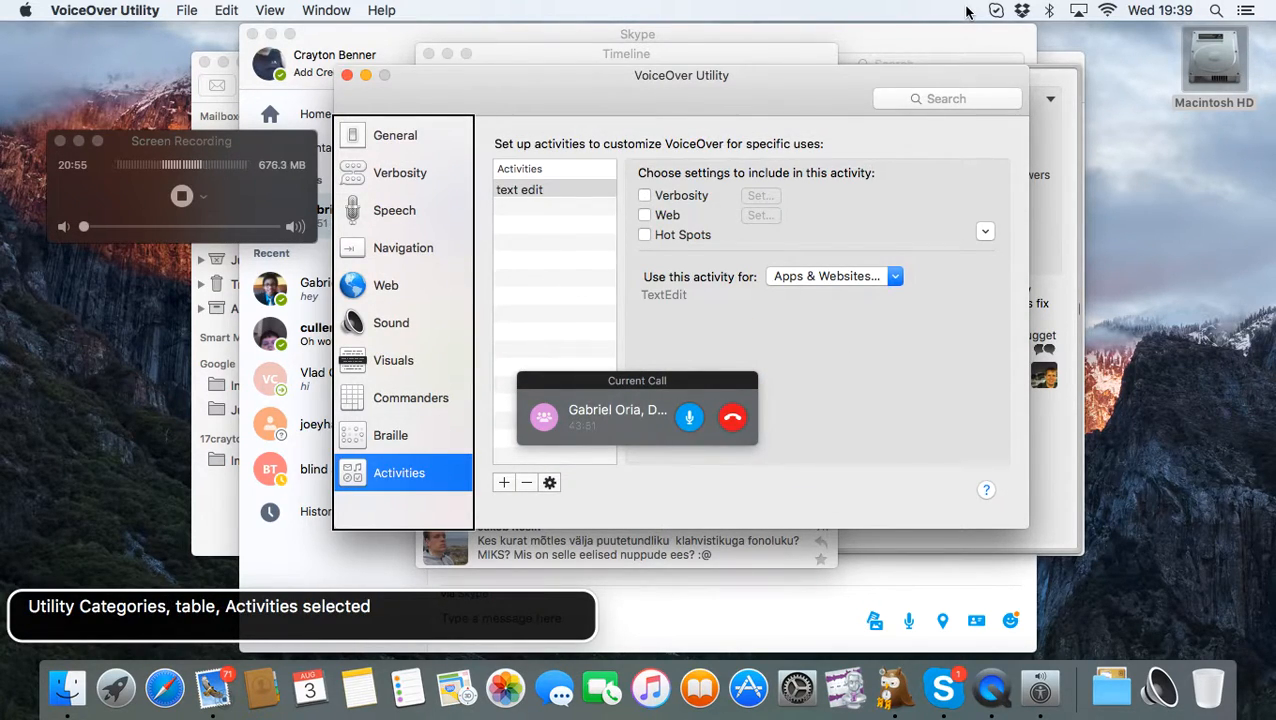
- Review the duplicate and reset actions available for the text edit activity, leaving them unused
{"action": "key", "text": "shift+Tab"}
{"action": "key", "text": "shift+Tab"}
{"action": "key", "text": "shift+Tab"}
{"action": "key", "text": "shift+Tab"}
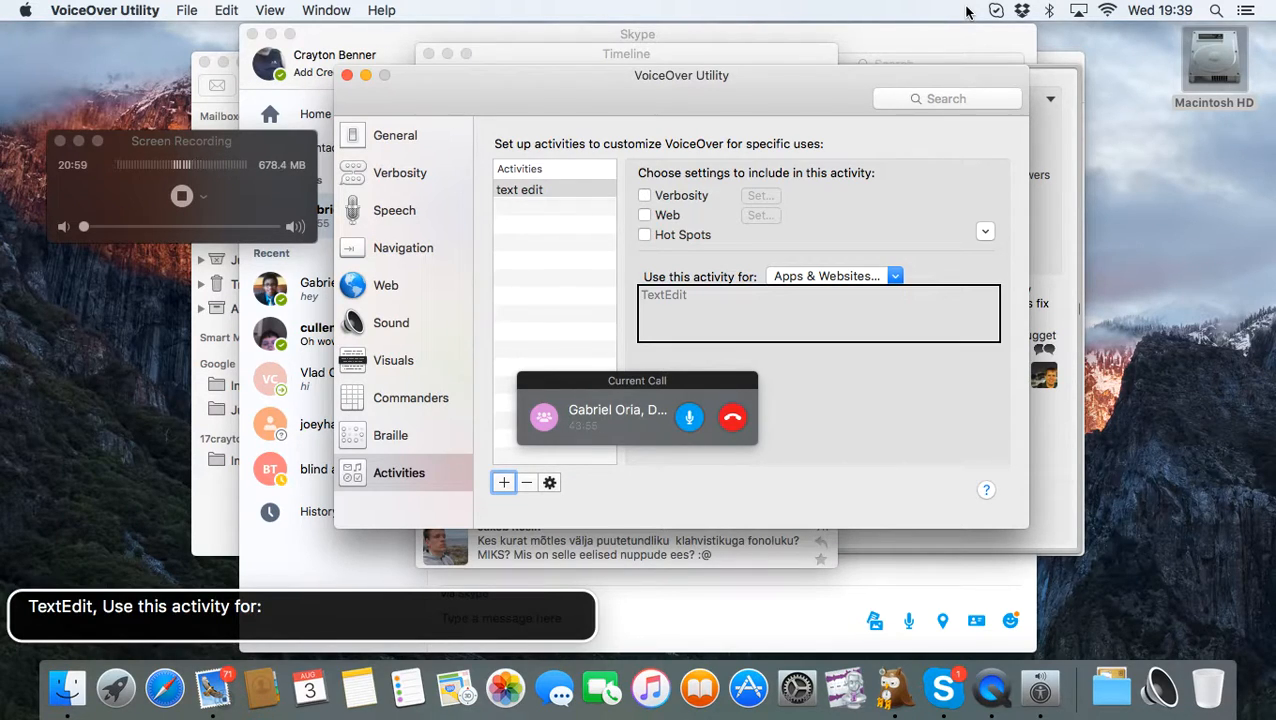
{"action": "key", "text": "Tab"}
{"action": "key", "text": "Tab"}
{"action": "key", "text": "space"}
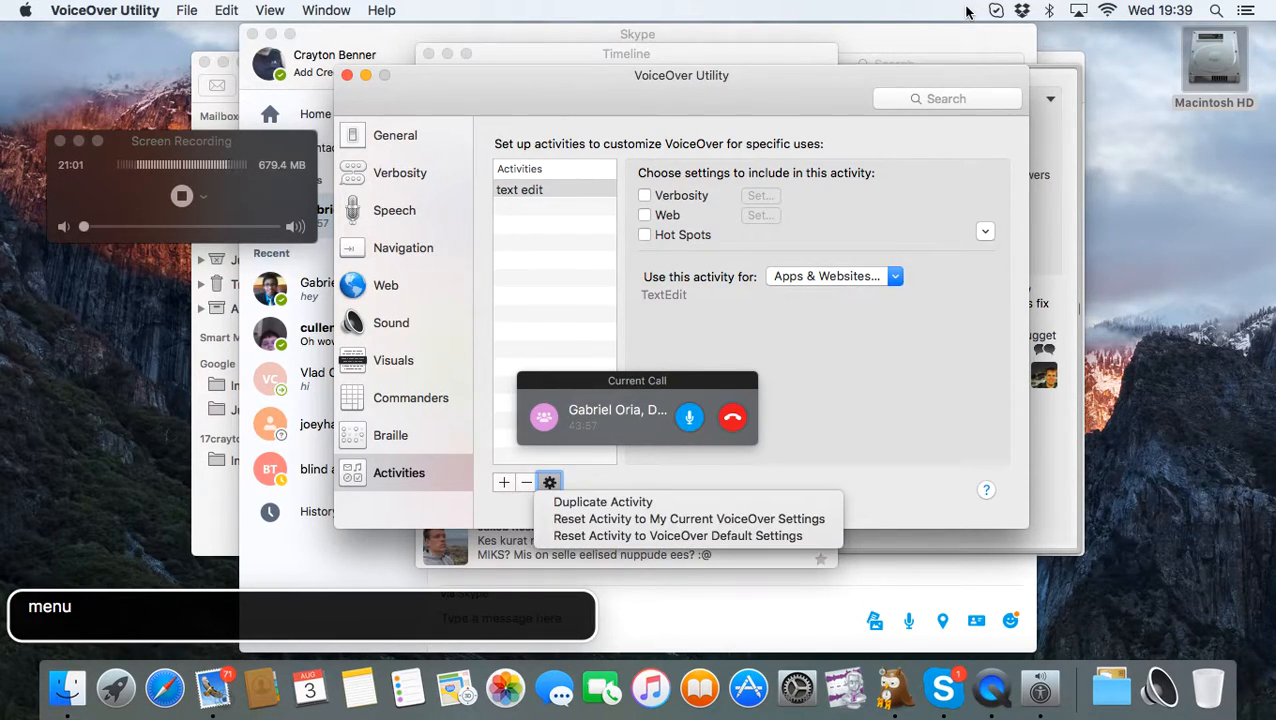
{"action": "key", "text": "Down"}
{"action": "key", "text": "Down"}
{"action": "key", "text": "Down"}
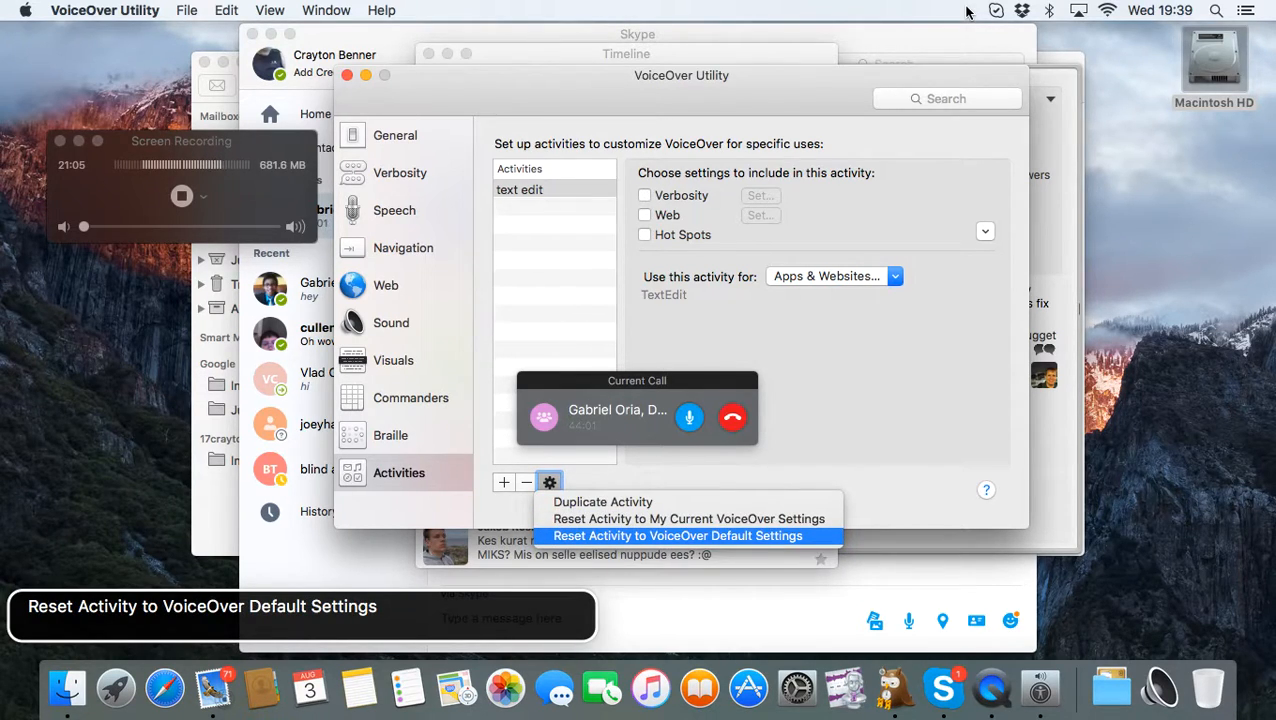
{"action": "key", "text": "Escape"}
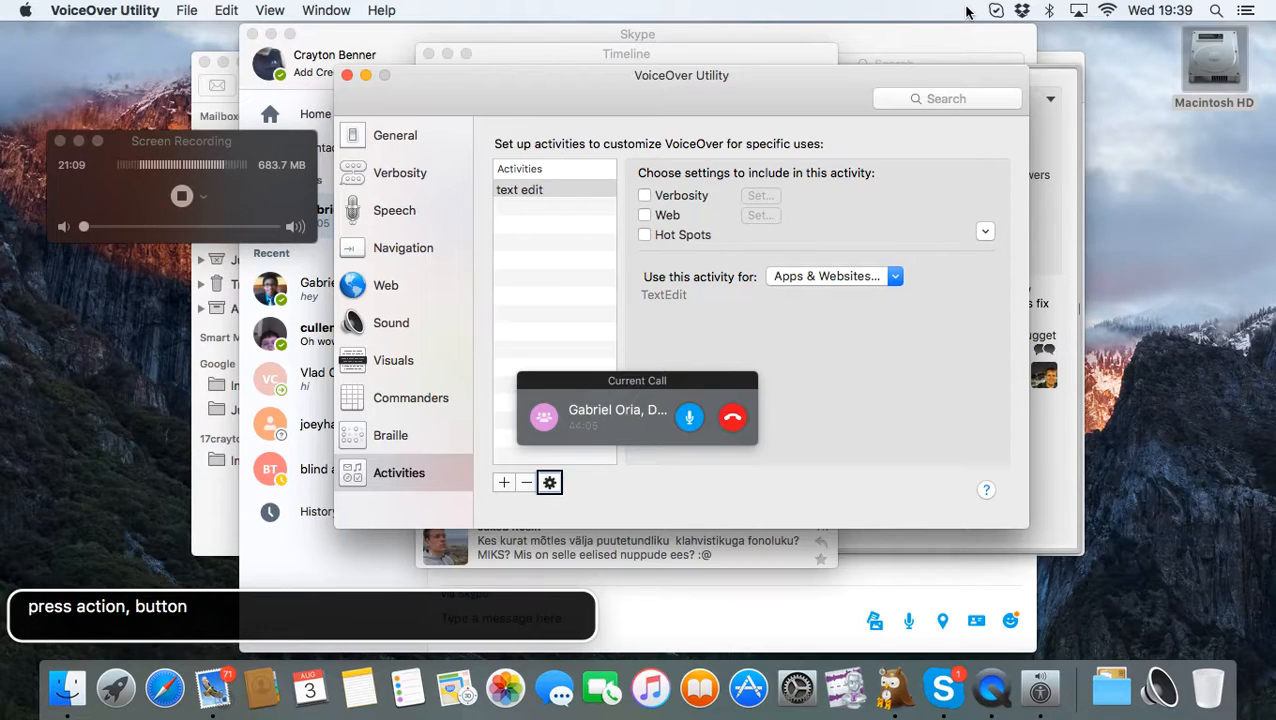
- Remove the text edit activity from the activities list and confirm its deletion
{"action": "key", "text": "ctrl+alt+Left"}
{"action": "key", "text": "ctrl+alt+Right"}
{"action": "key", "text": "ctrl+alt+Left"}
{"action": "key", "text": "ctrl+alt+space"}
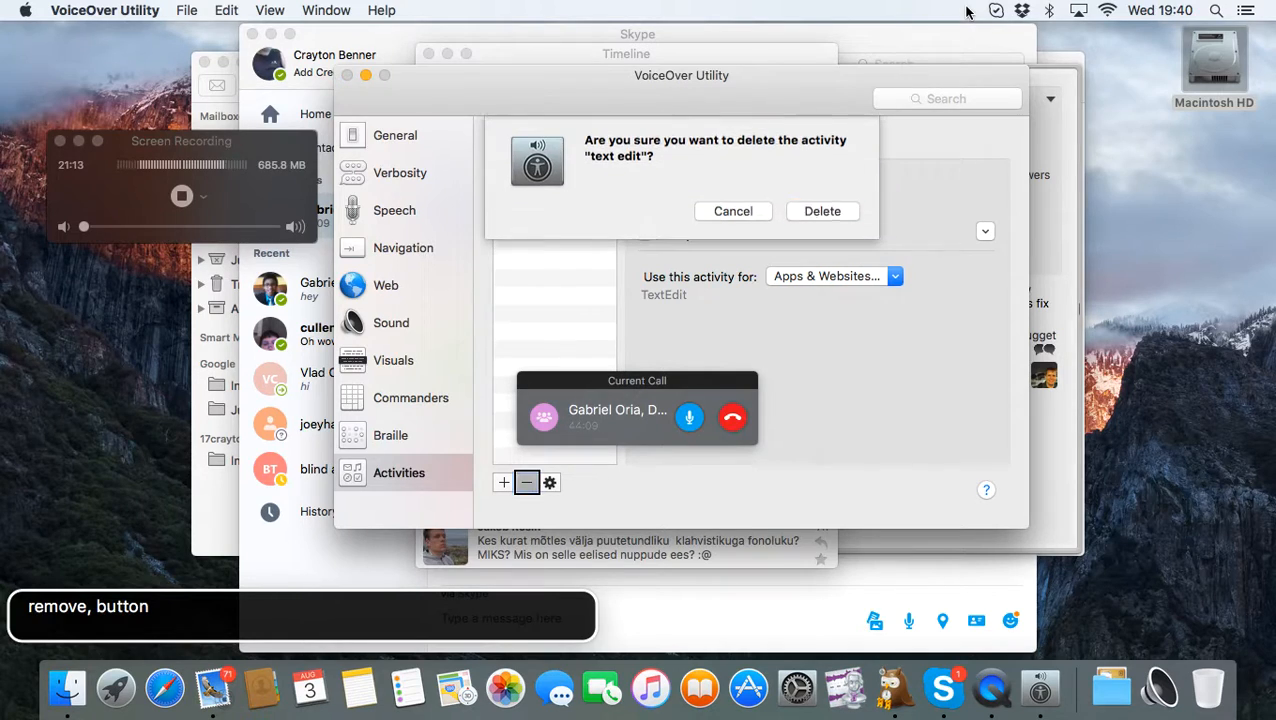
{"action": "key", "text": "ctrl+alt+Right"}
{"action": "key", "text": "ctrl+alt+space"}
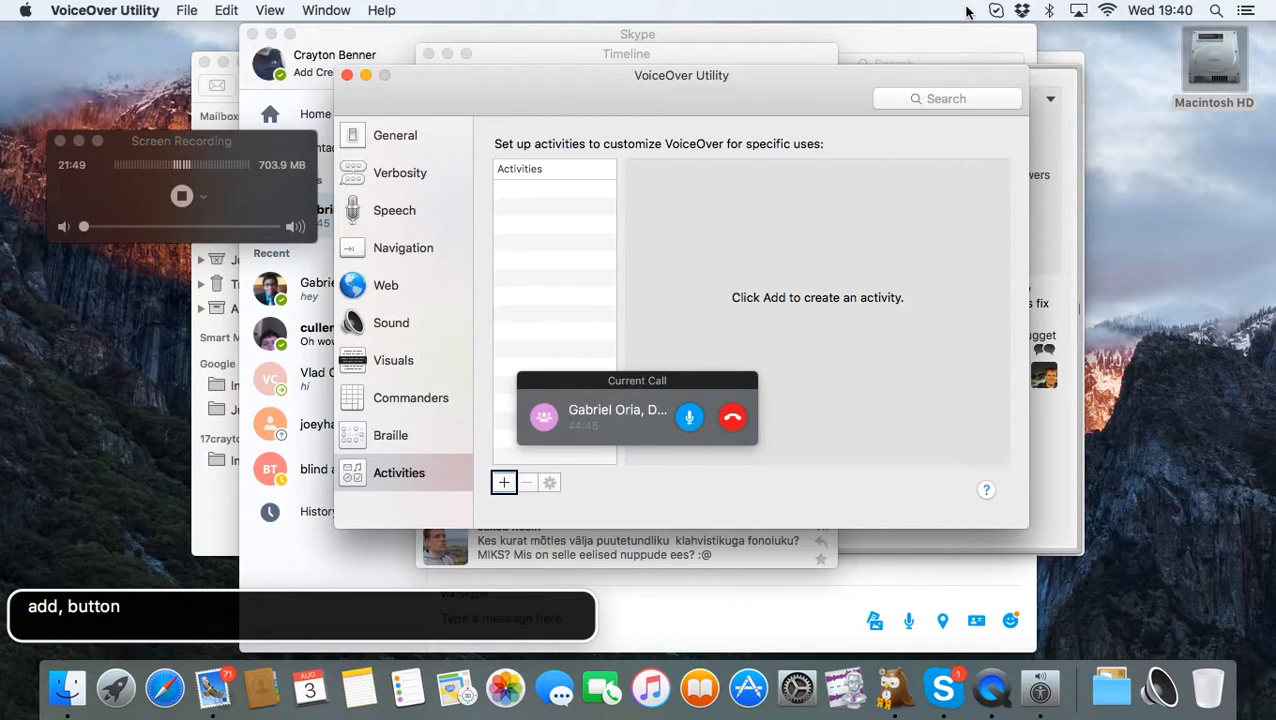
- Quit VoiceOver Utility and switch to the Screen Recording window of QuickTime Player
{"action": "key", "text": "super+q"}
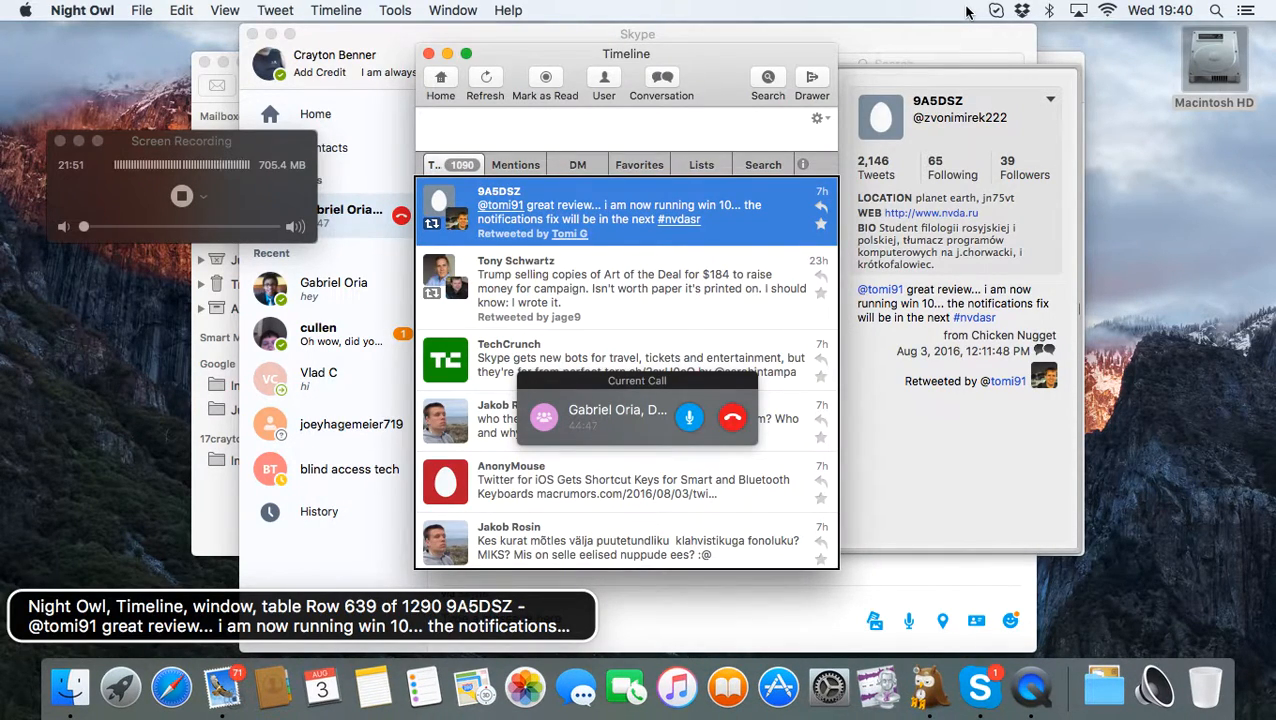
{"action": "key", "text": "super+Tab"}
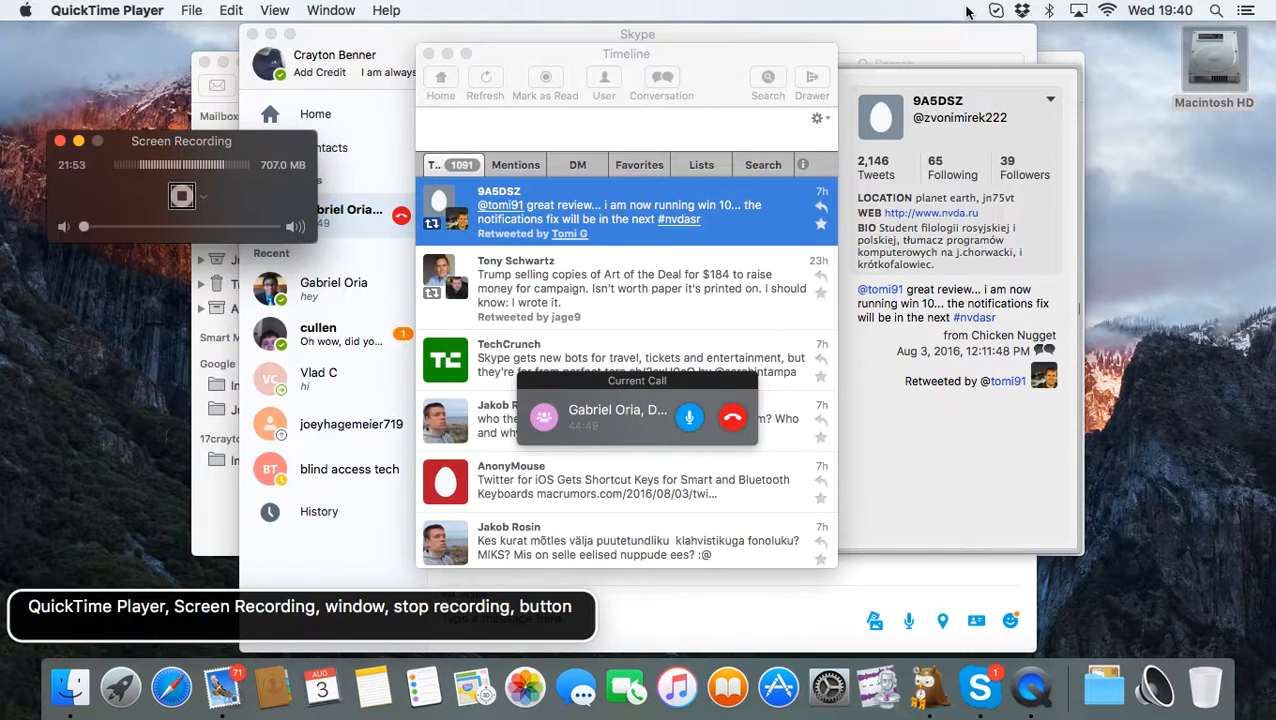